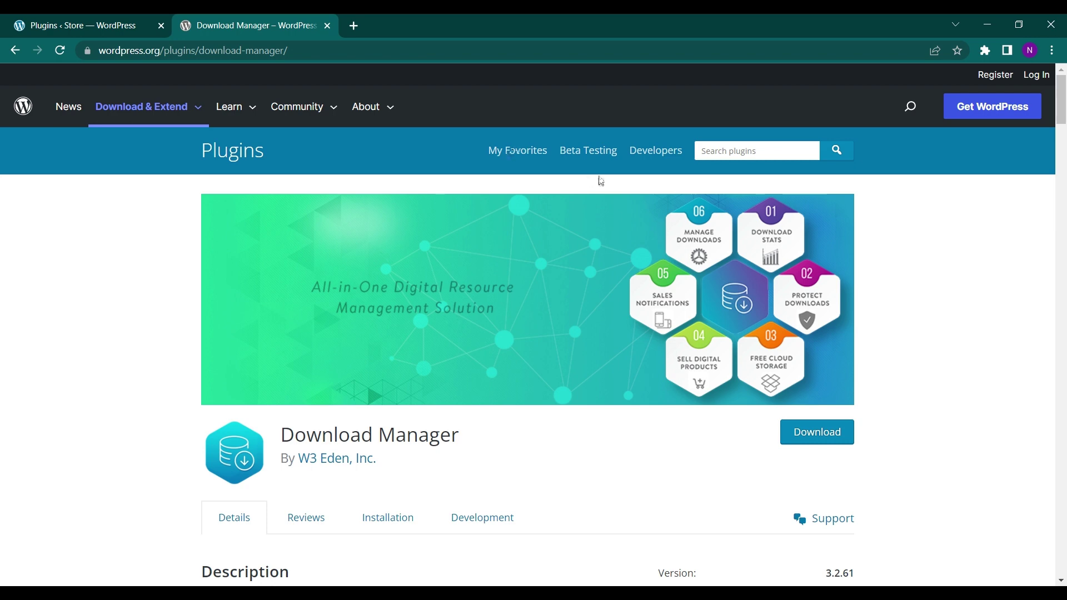
Step: Review the Download Manager plugin page on wordpress.org, including its description, version and compatibility details
scroll(548, 250, "down", 1)
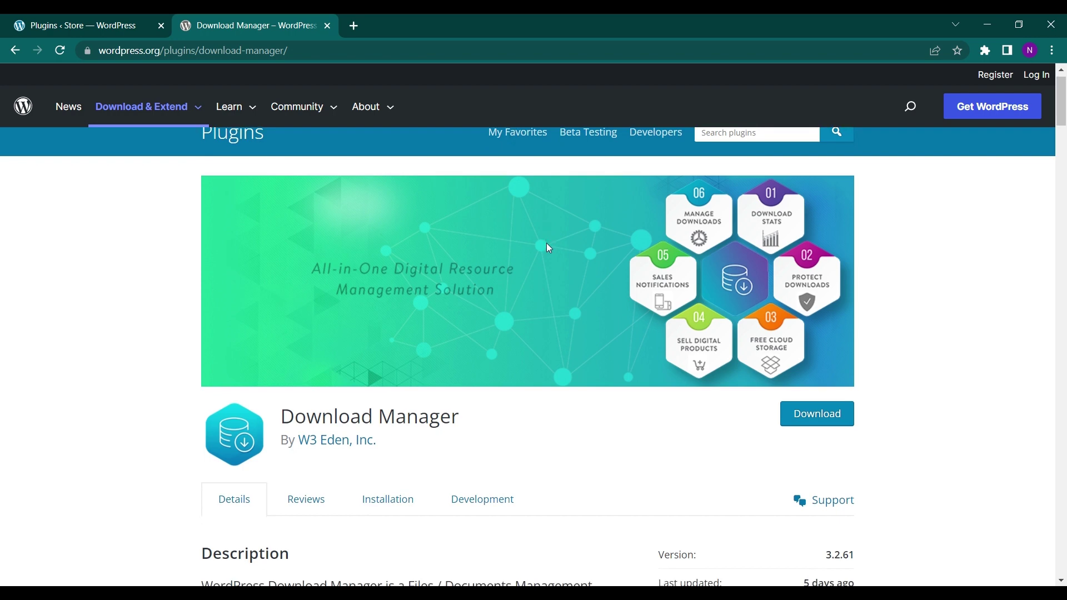
scroll(297, 536, "down", 2)
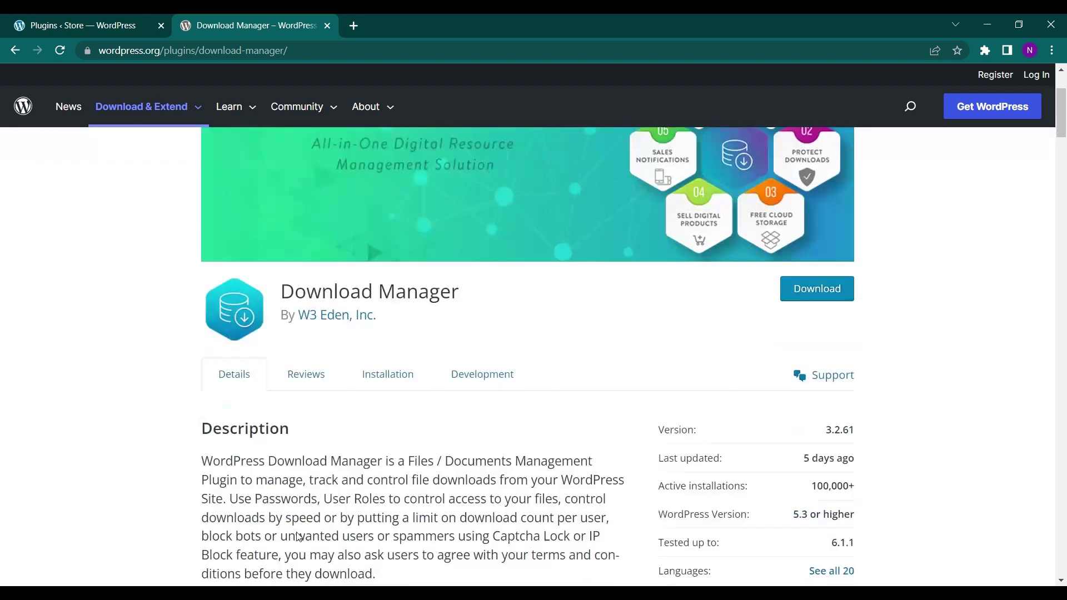
scroll(298, 536, "up", 2)
scroll(299, 536, "up", 1)
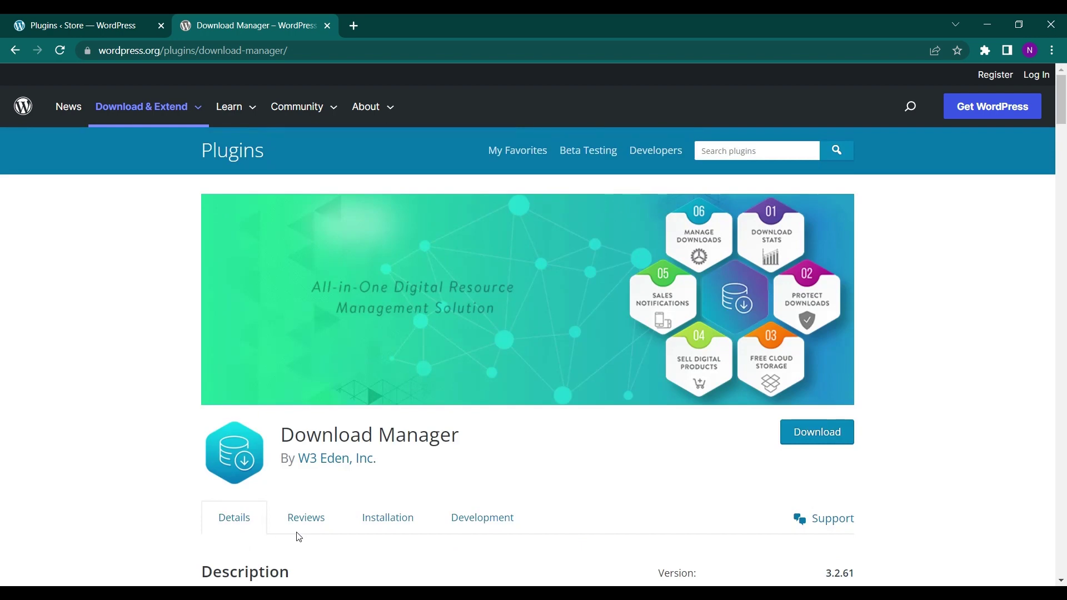
scroll(449, 437, "down", 2)
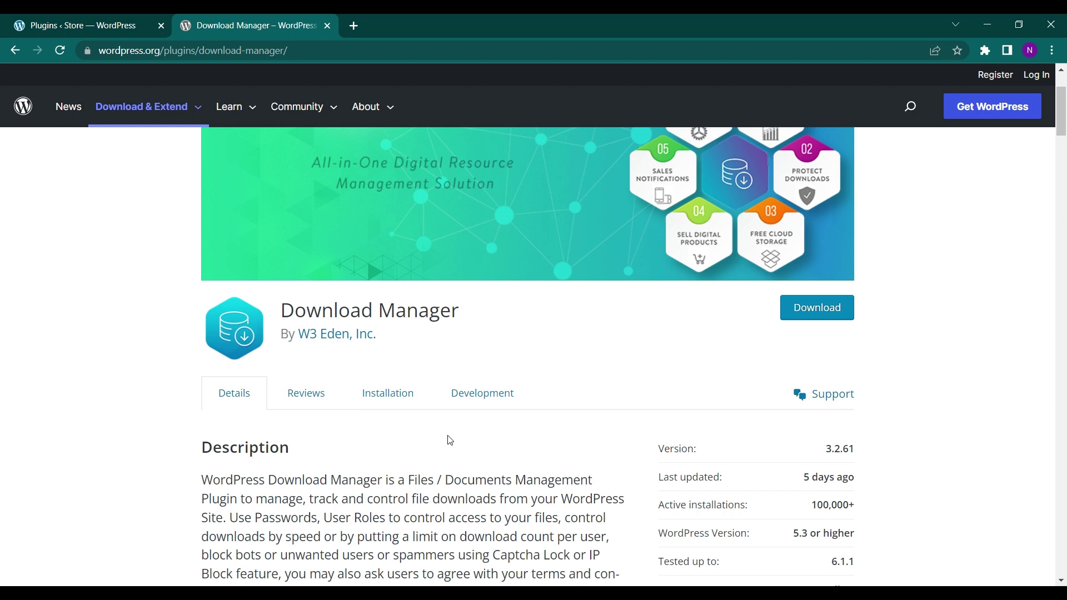
scroll(450, 441, "down", 2)
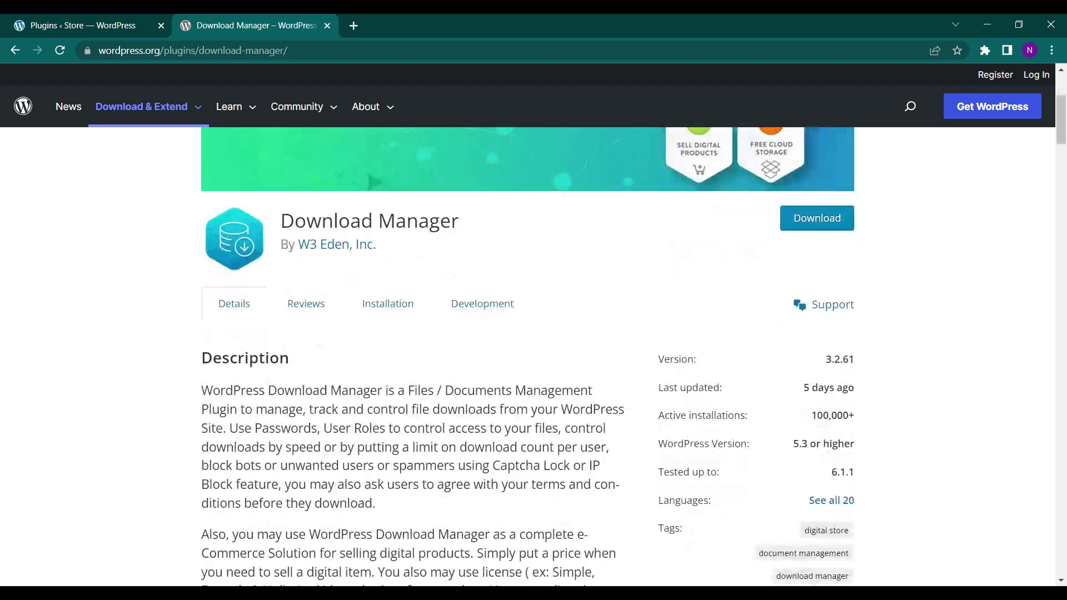
scroll(449, 432, "down", 1)
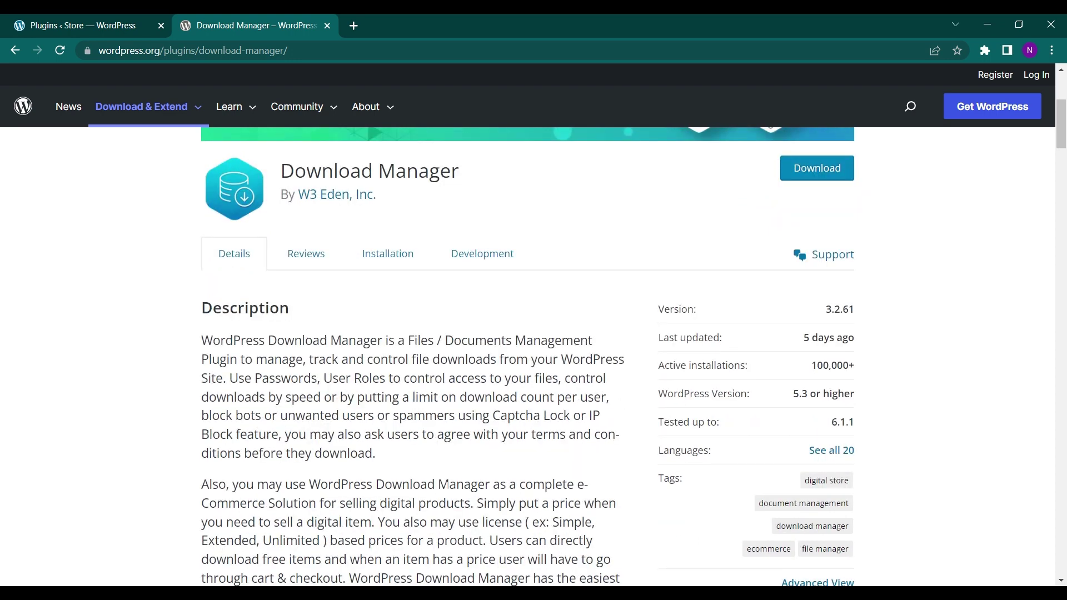
scroll(448, 485, "down", 2)
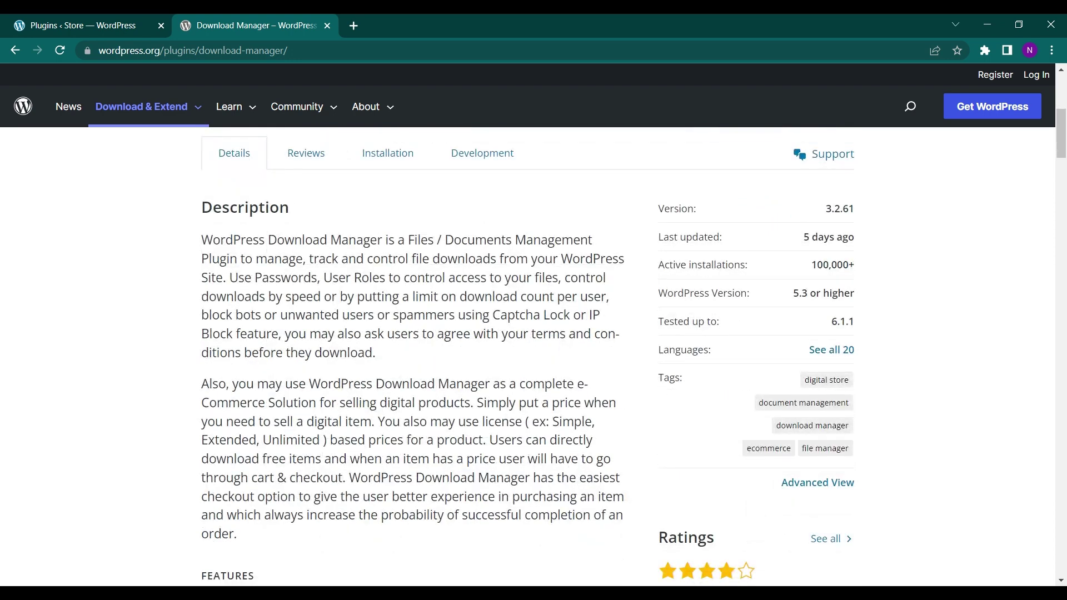
scroll(288, 293, "up", 4)
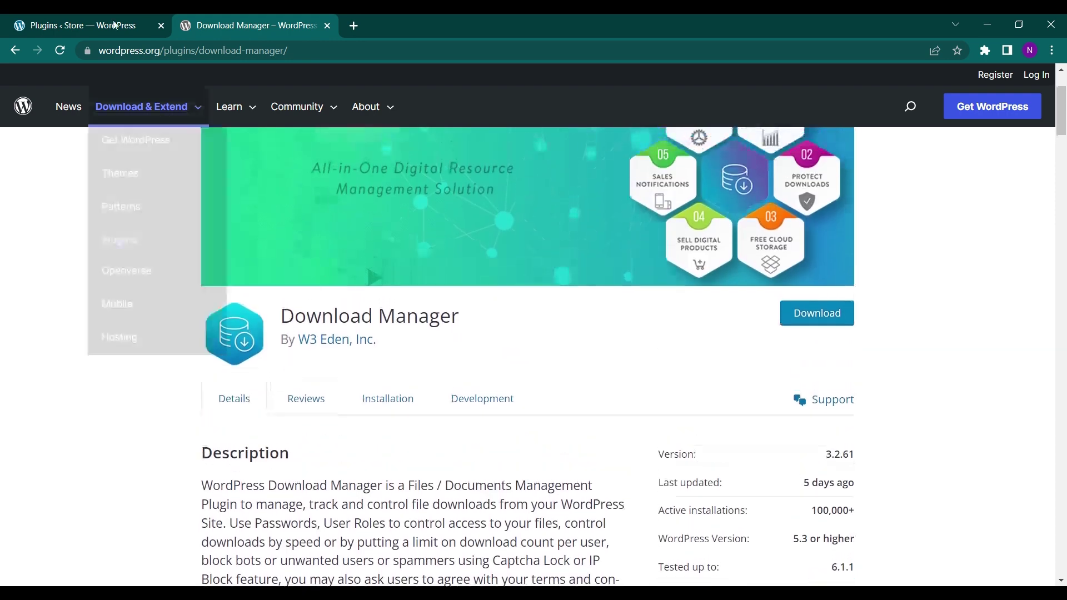
Step: In the store's WordPress admin, search the plugins available to add for "download manager"
left_click(93, 17)
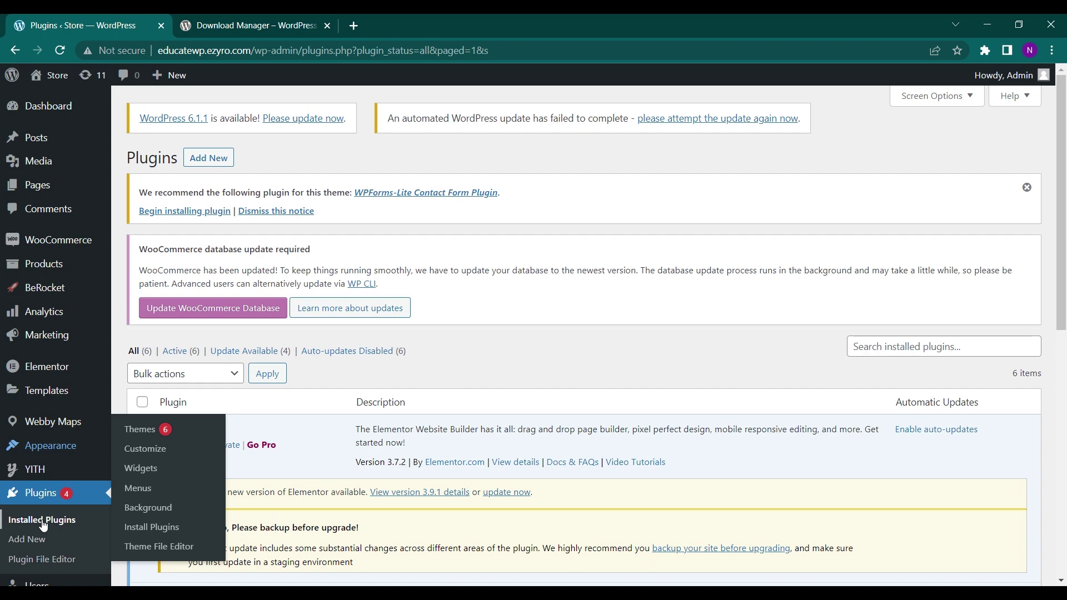
left_click(38, 542)
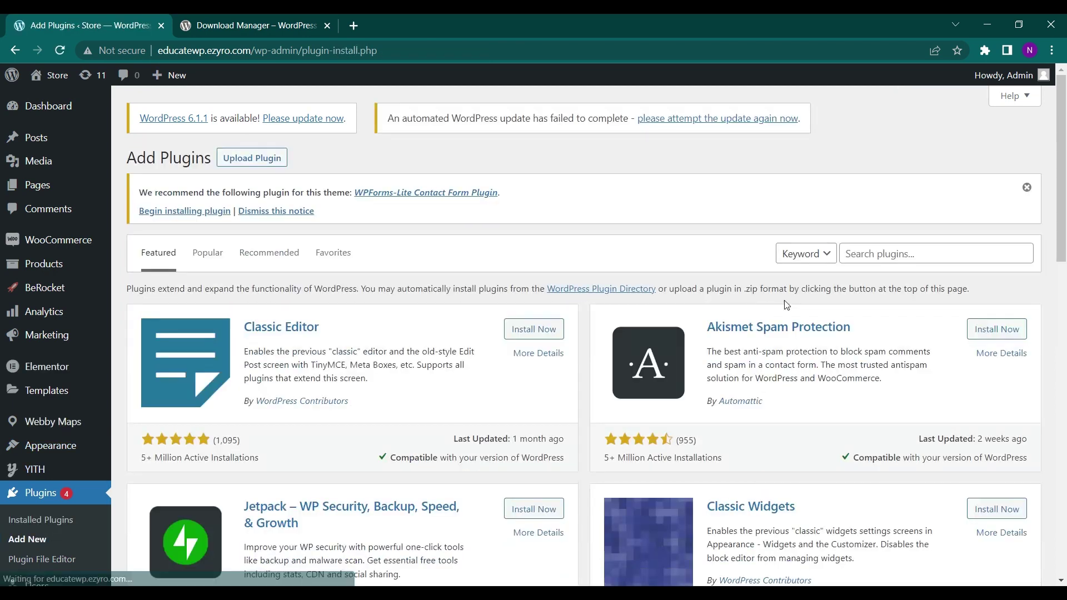
left_click(864, 253)
type("di")
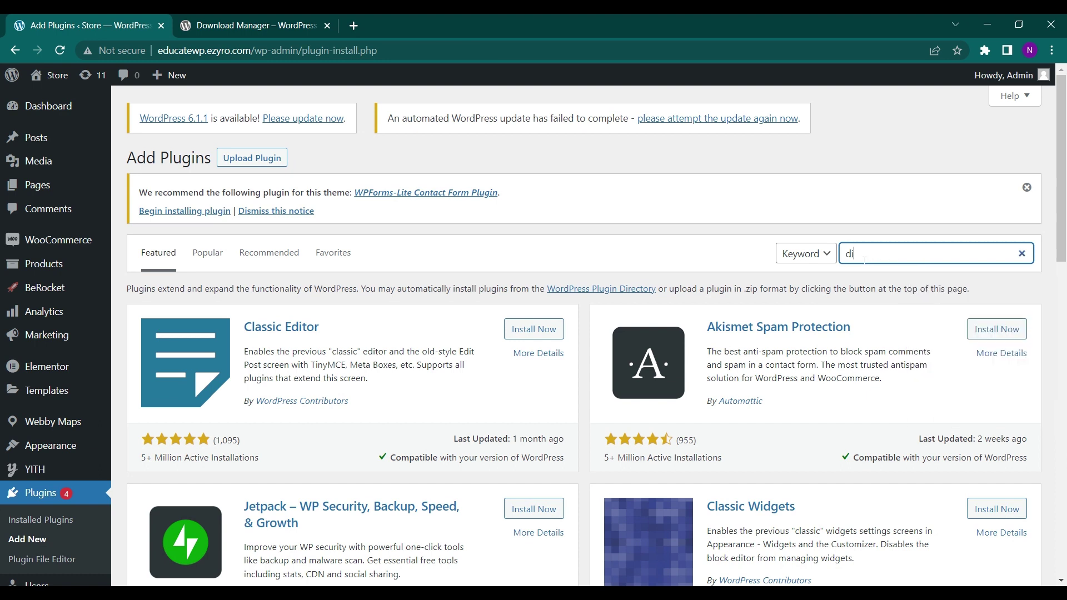
type("wnload manager")
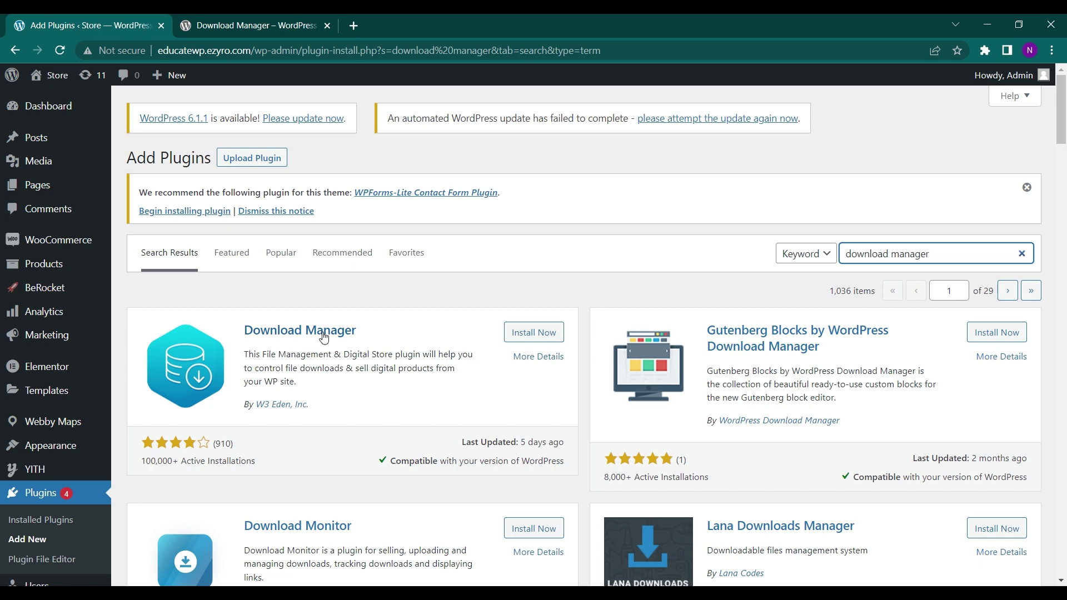
Step: Install and activate the Download Manager plugin by W3 Eden, Inc
left_click(510, 332)
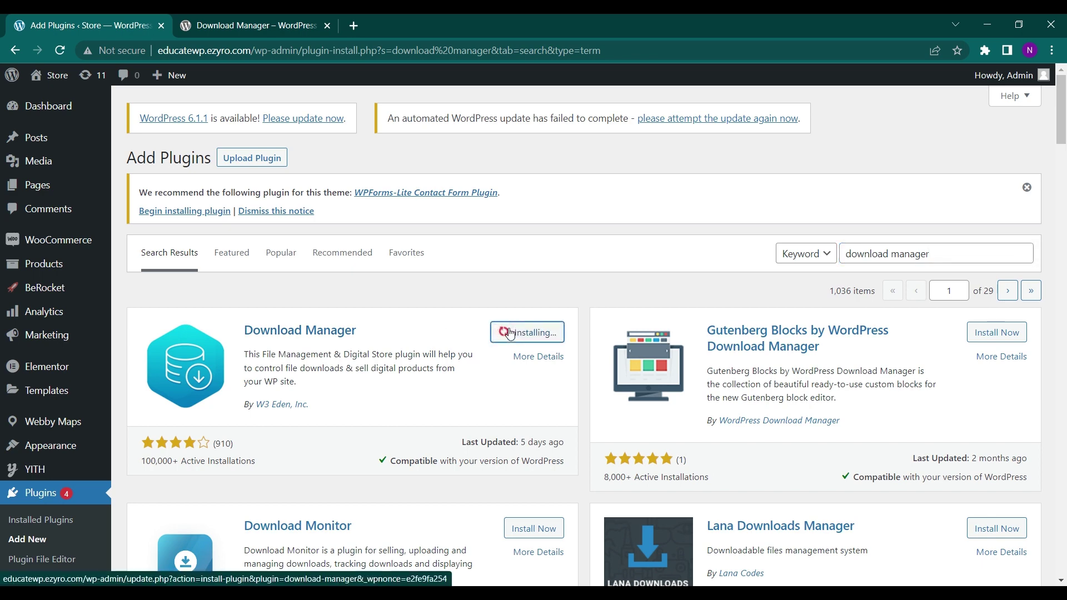
scroll(510, 333, "down", 3)
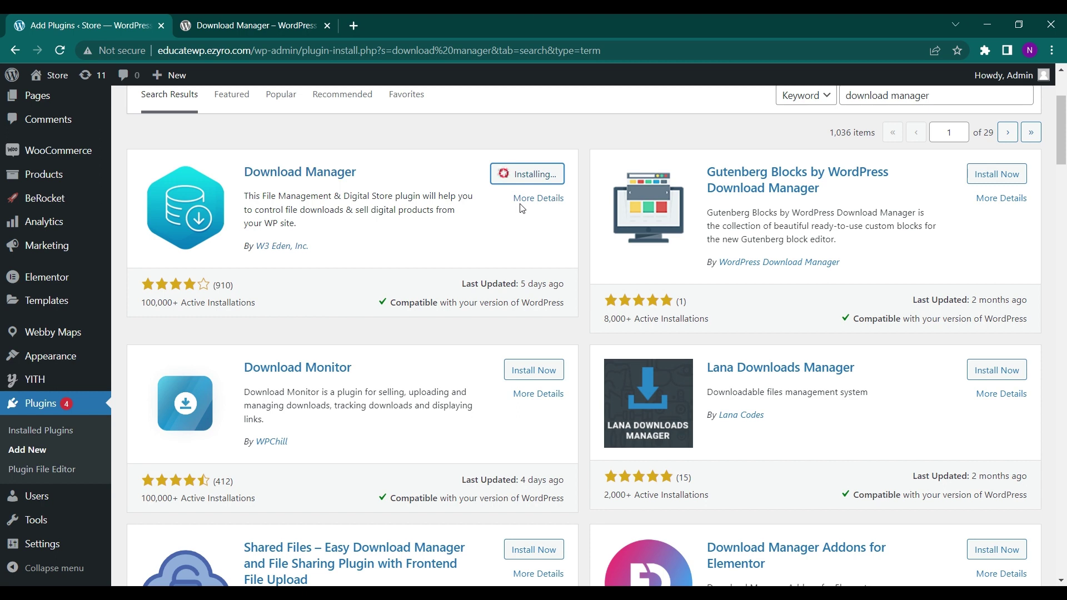
left_click(549, 172)
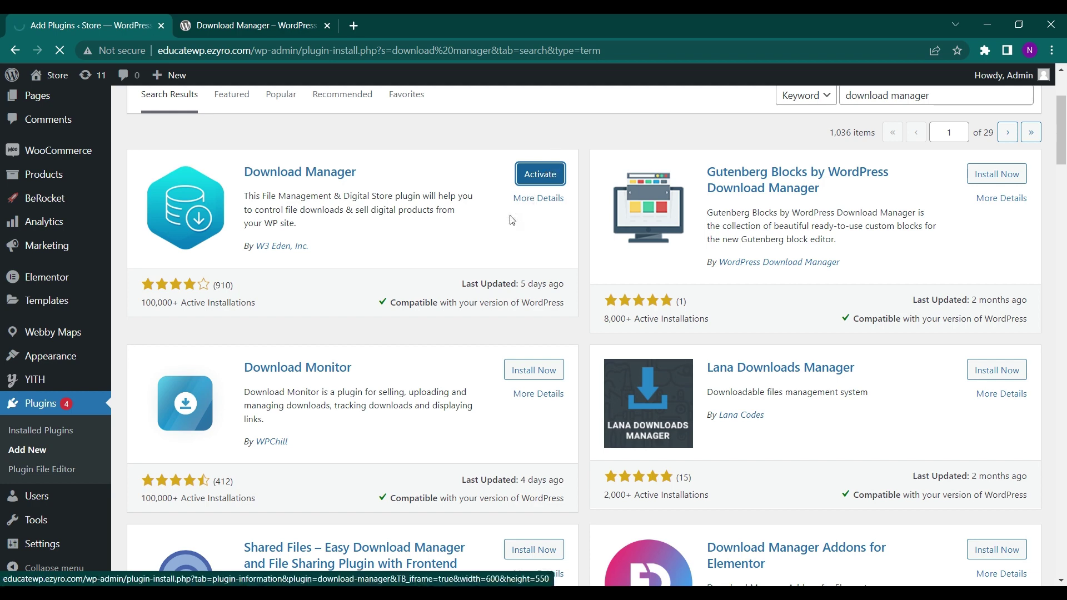
Step: Look over the Download Manager welcome page and open the plugin's Downloads file list
scroll(450, 274, "down", 3)
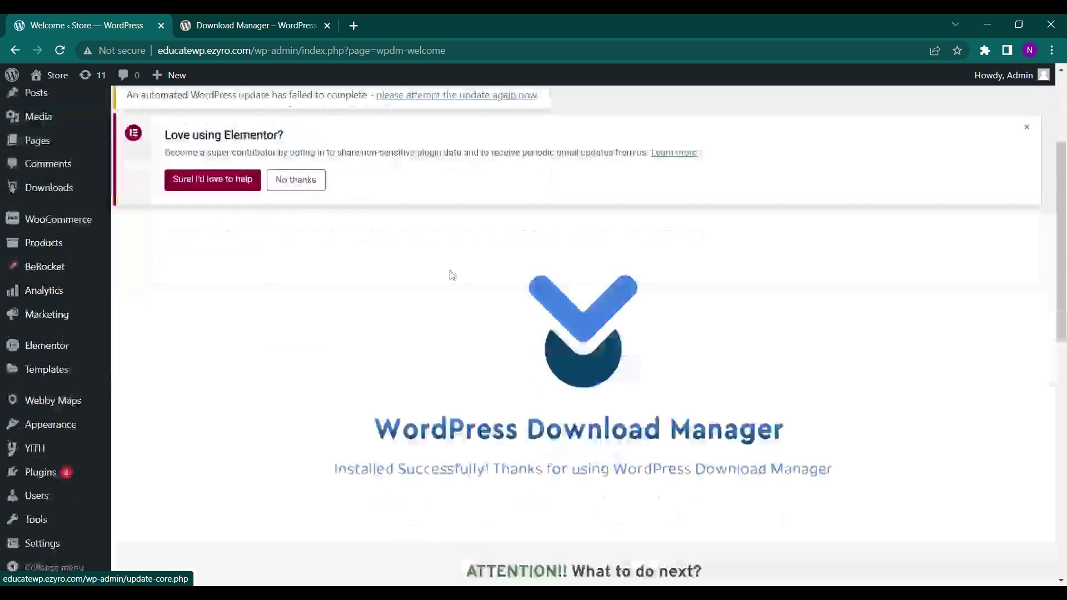
scroll(481, 363, "down", 2)
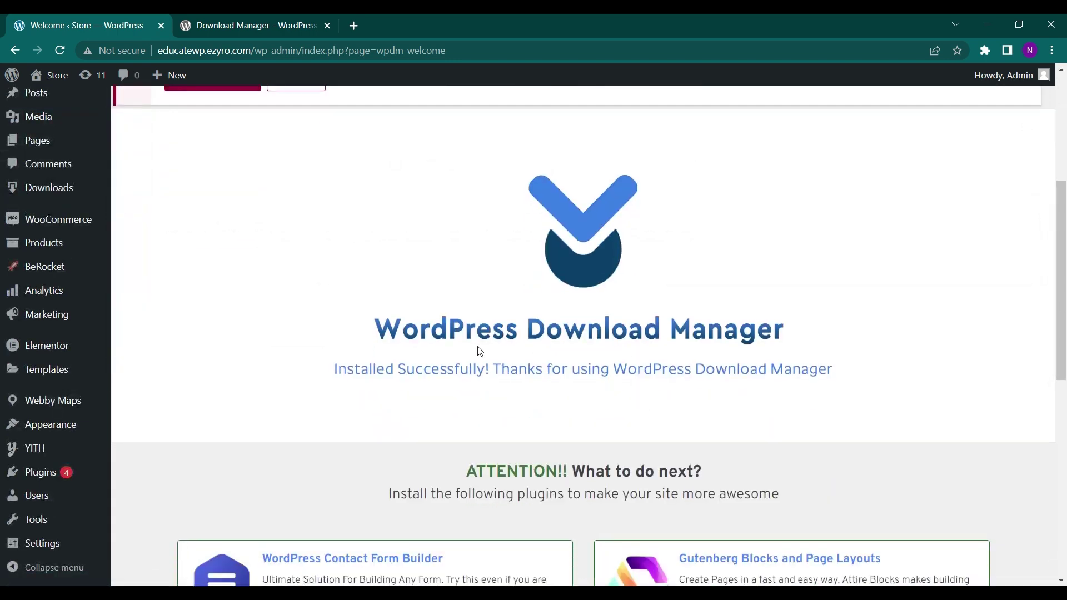
scroll(495, 367, "up", 1)
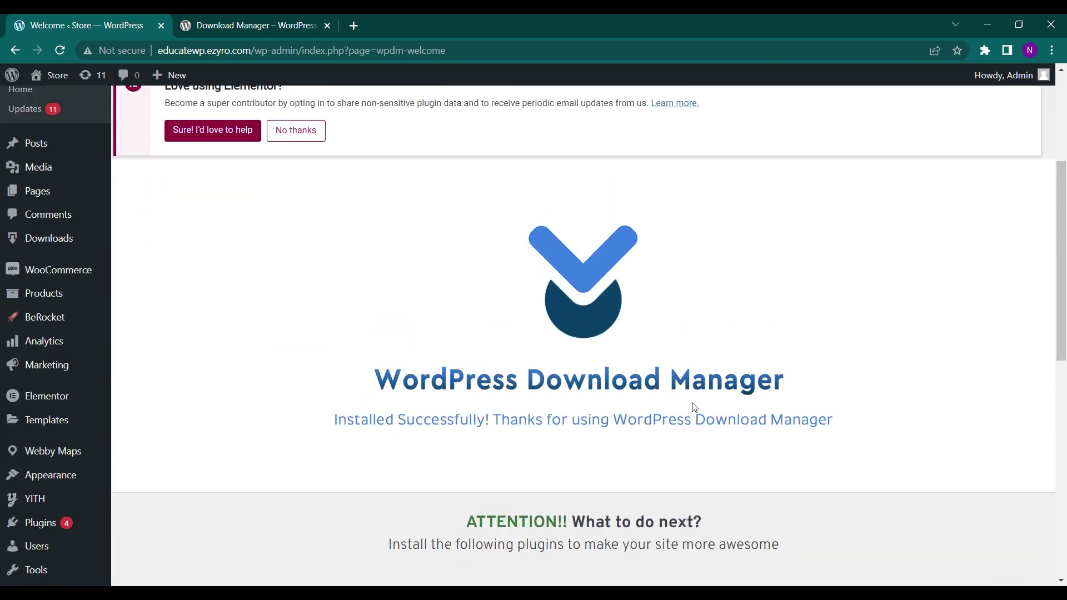
scroll(305, 382, "down", 3)
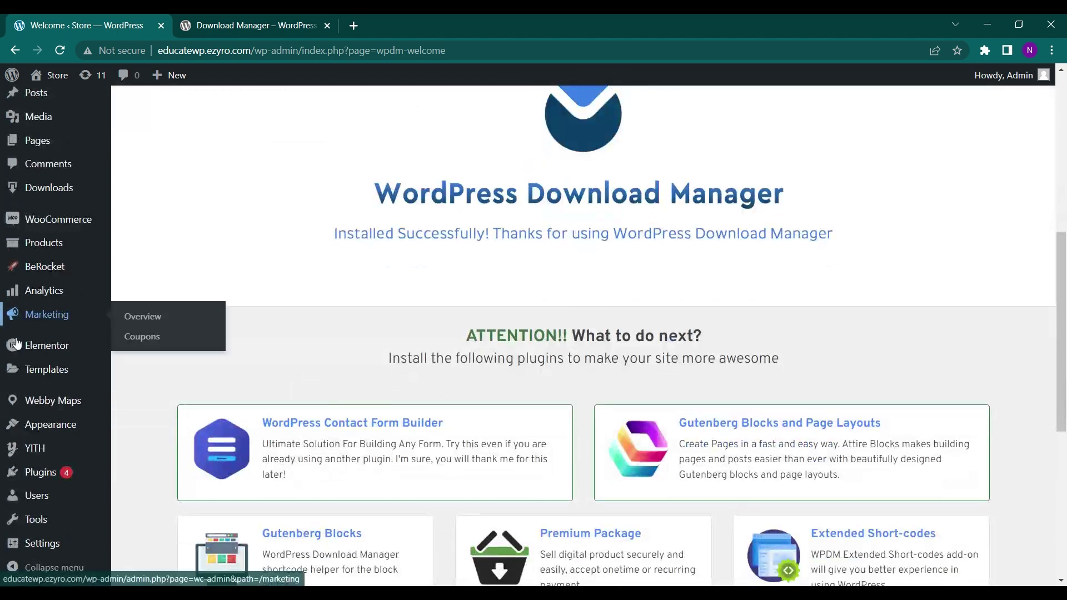
scroll(30, 378, "down", 1)
mouse_move(39, 193)
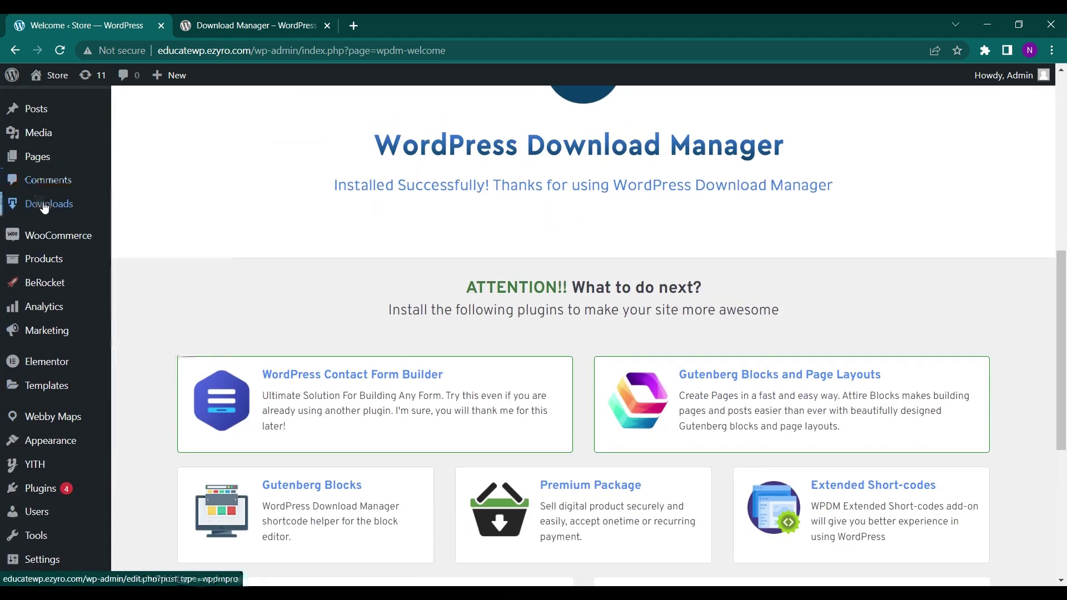
left_click(44, 207)
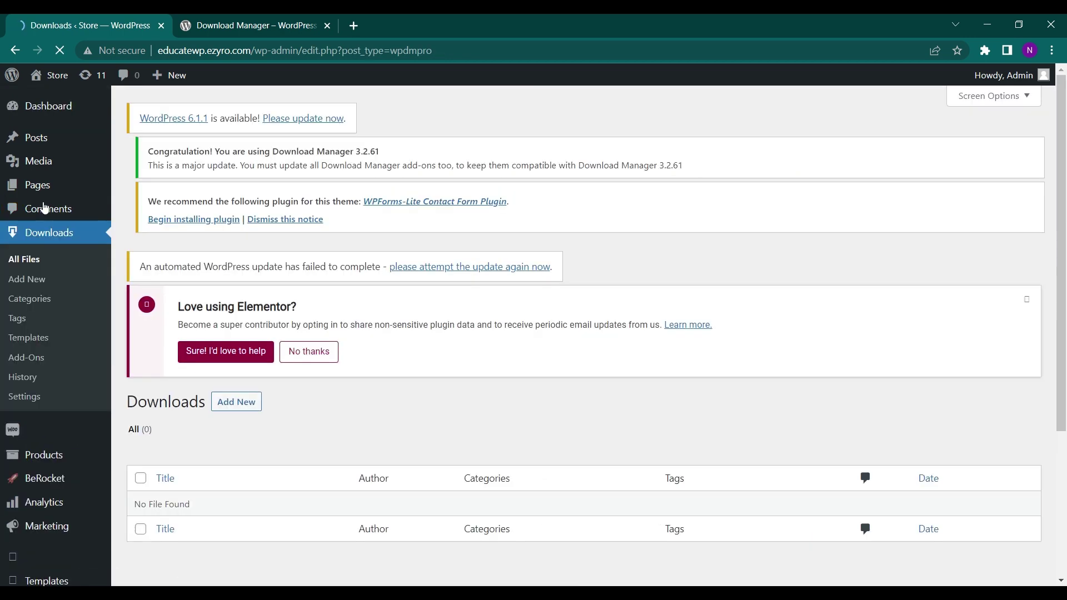
Step: Create a new download file entry and title it "Certificate"
scroll(306, 379, "down", 3)
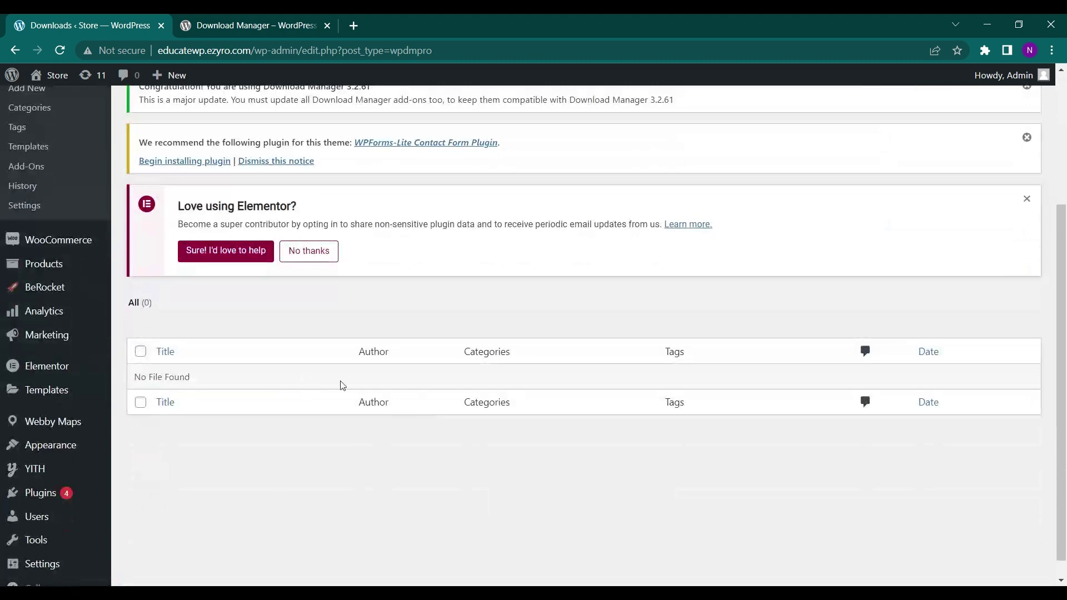
scroll(337, 370, "up", 3)
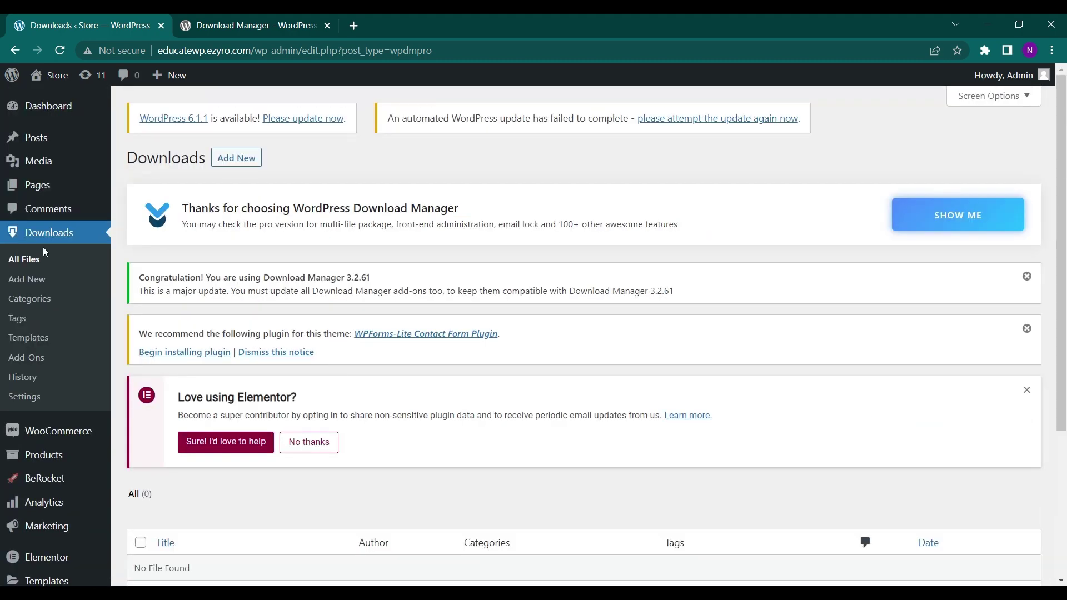
left_click(35, 287)
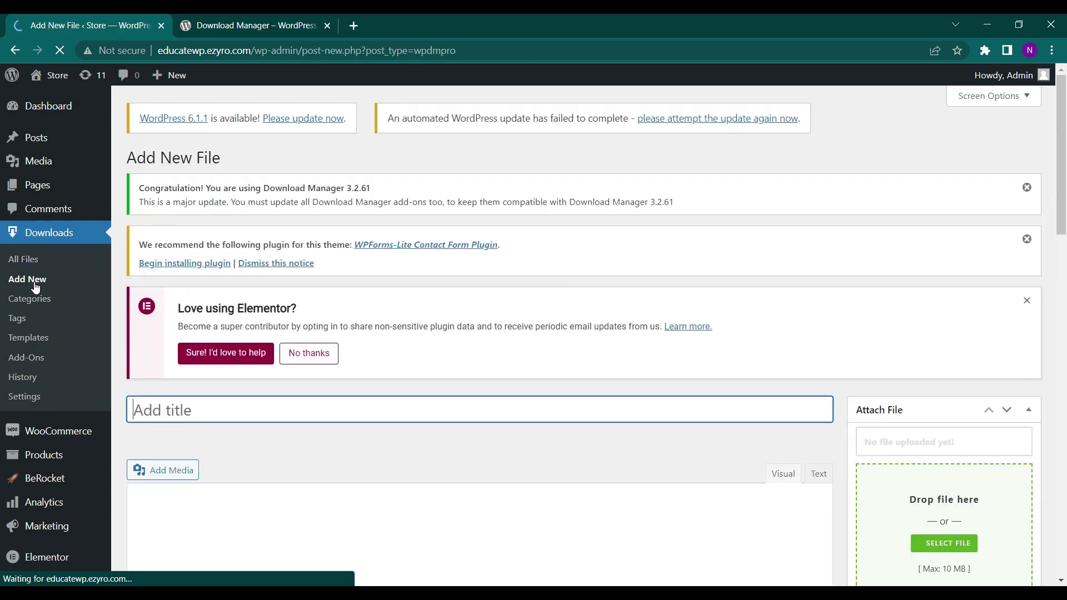
scroll(286, 369, "down", 2)
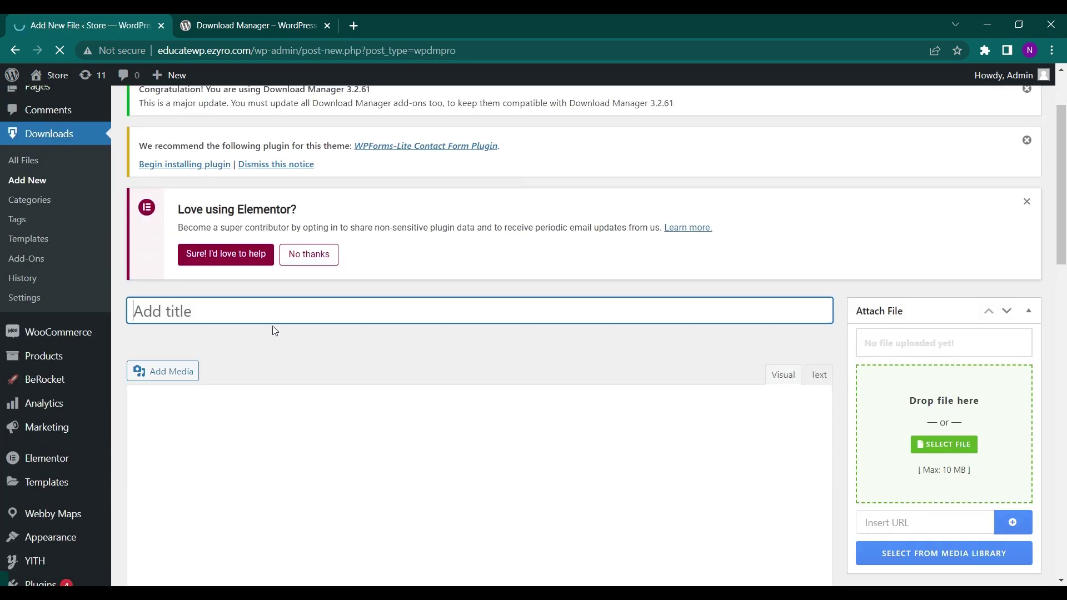
type("Cert")
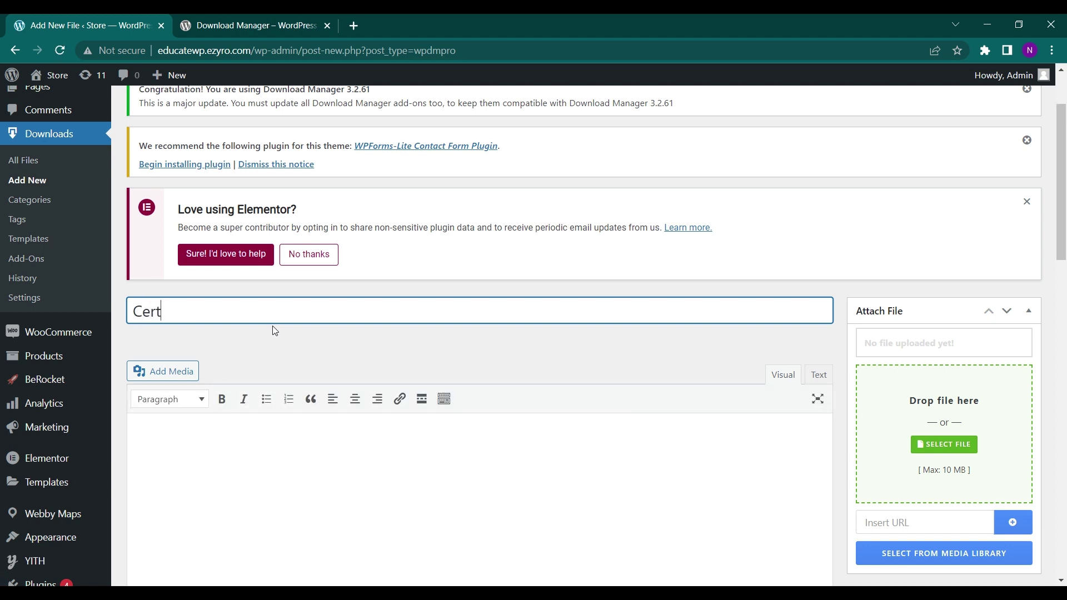
type("ificate")
Step: Enter "Thankyou for watching" as the description text of the Certificate download
scroll(273, 330, "down", 1)
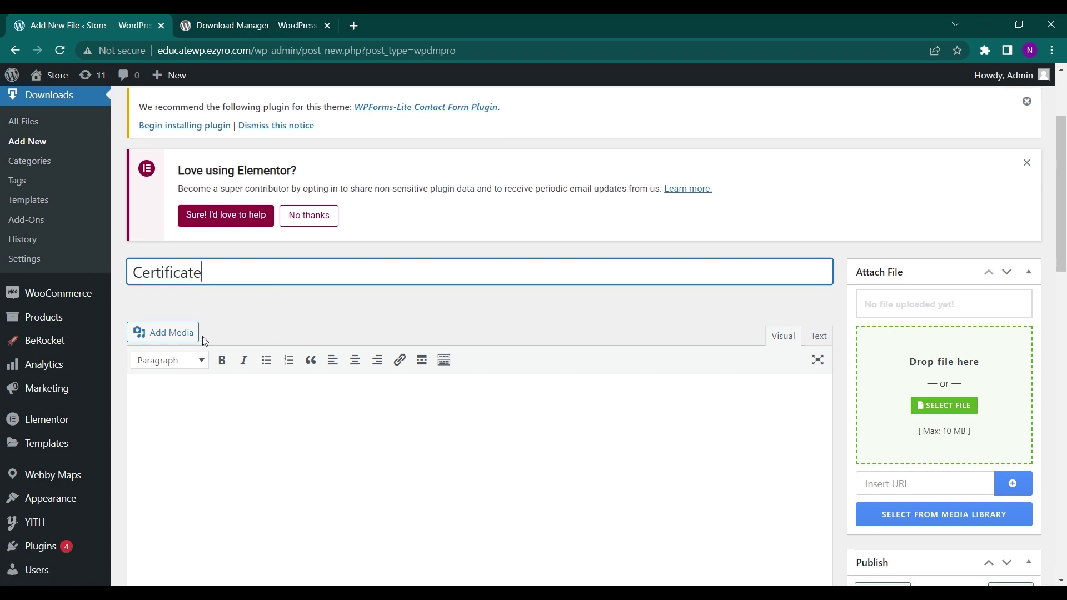
scroll(205, 340, "down", 1)
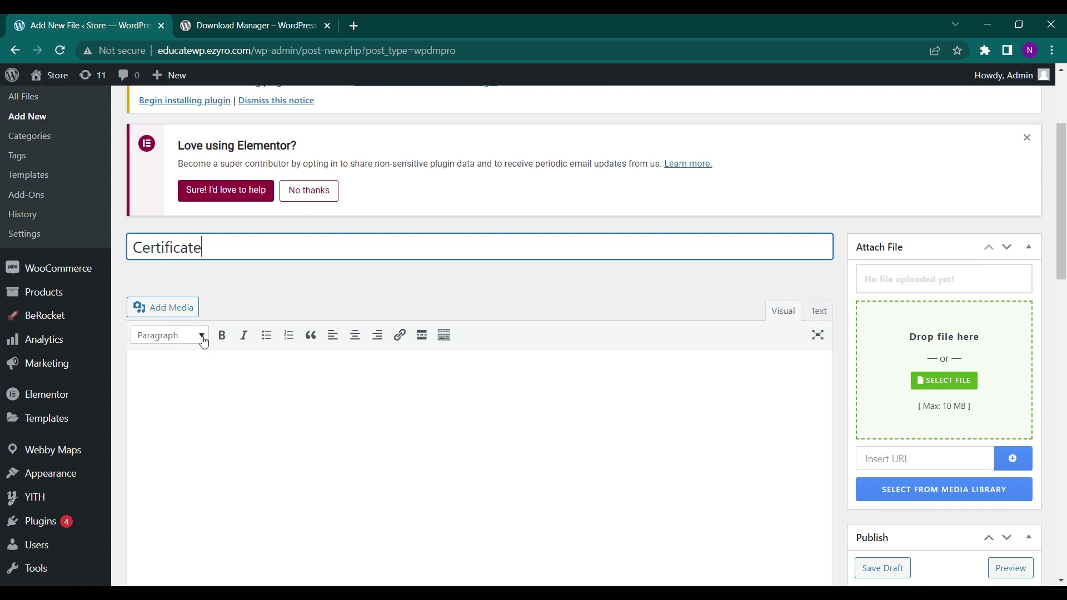
scroll(203, 341, "down", 2)
left_click(242, 315)
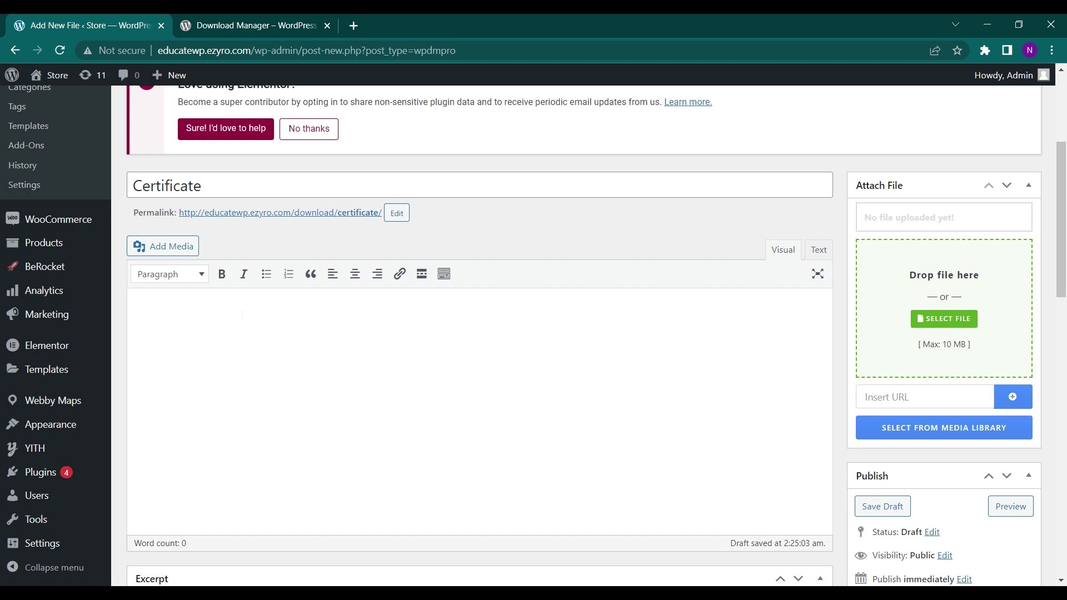
scroll(242, 315, "down", 1)
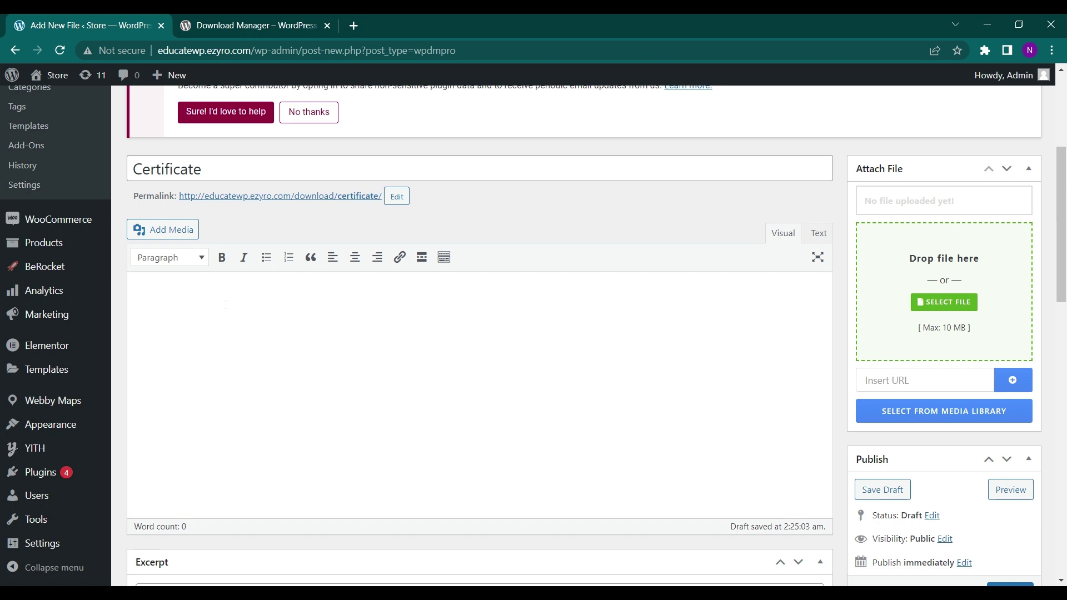
type("The")
type("ankyou ")
type("for watching")
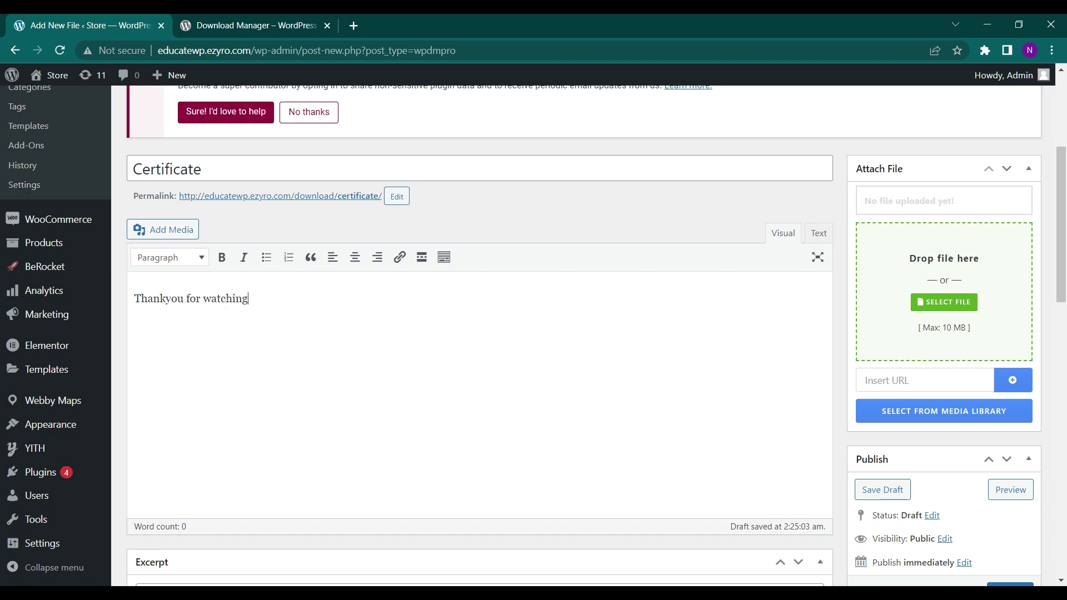
Step: Upload "Data Science Training - Certificate of Completion_page-0001.jpeg" from the Downloads folder as the attached file of the Certificate entry
left_click(970, 305)
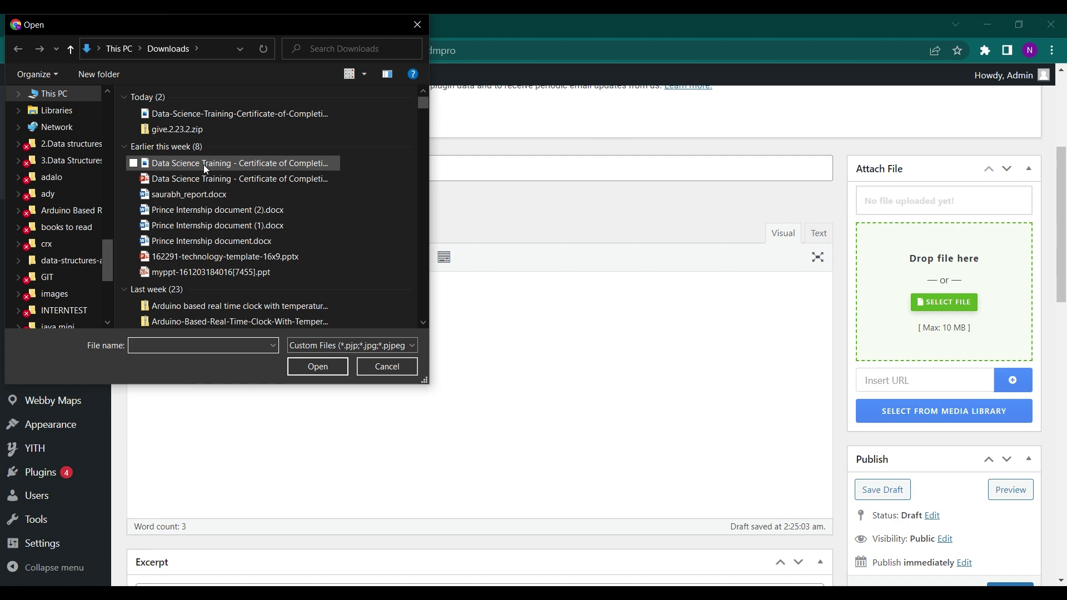
left_click(236, 163)
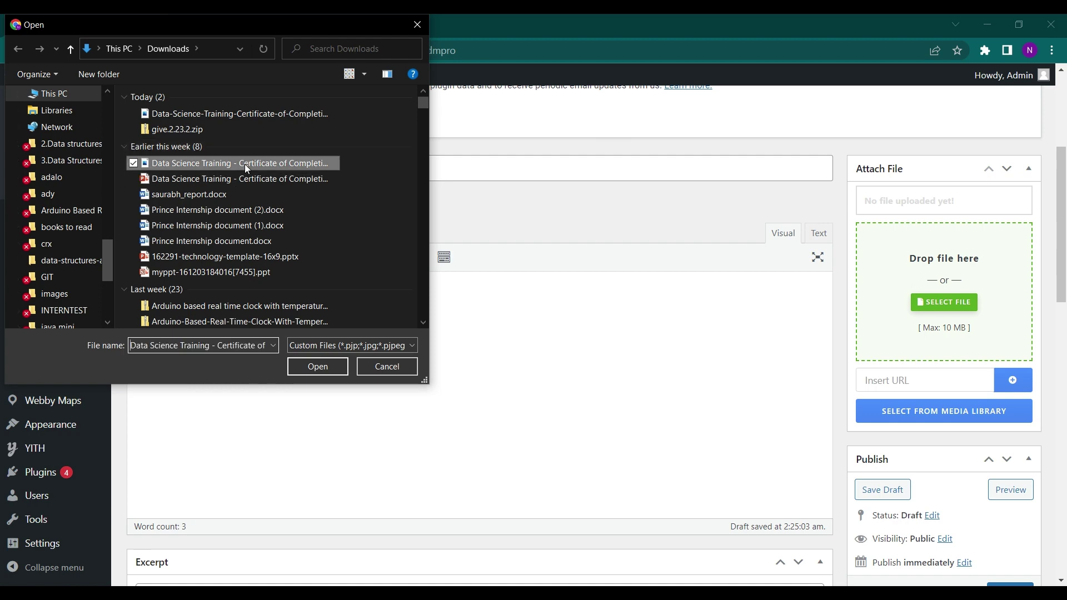
left_click(318, 367)
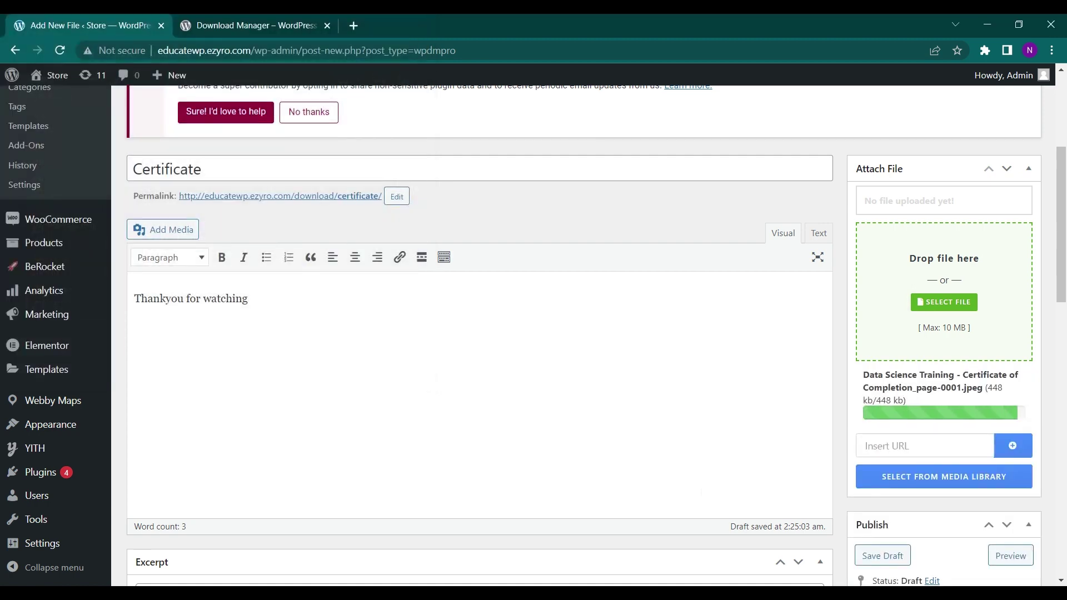
scroll(702, 495, "down", 2)
scroll(702, 496, "down", 1)
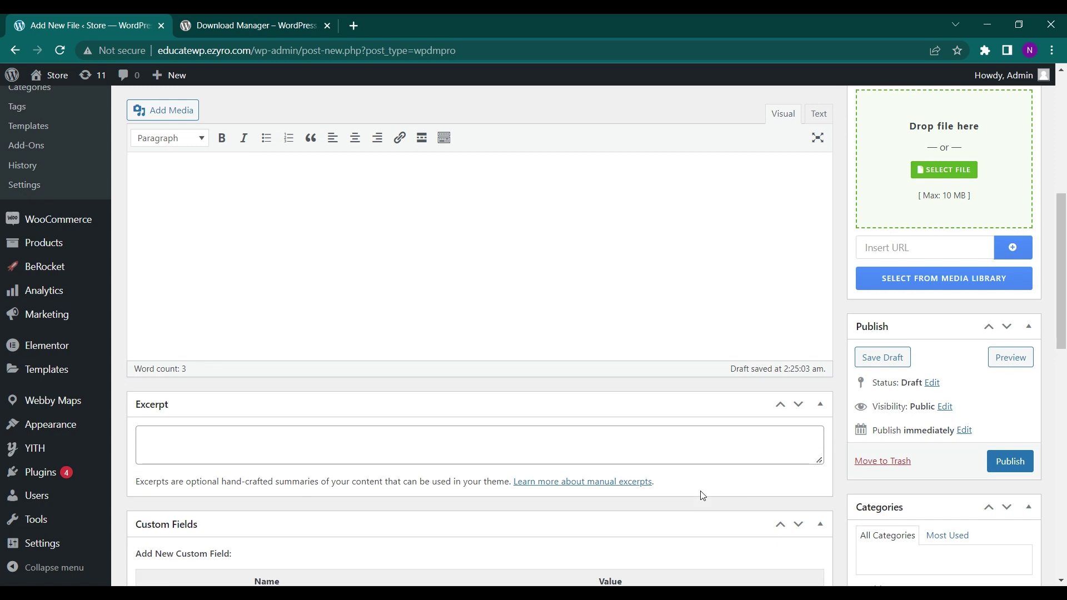
Step: Review the excerpt, custom fields, discussion, author and package settings of the Certificate download entry
scroll(702, 496, "down", 3)
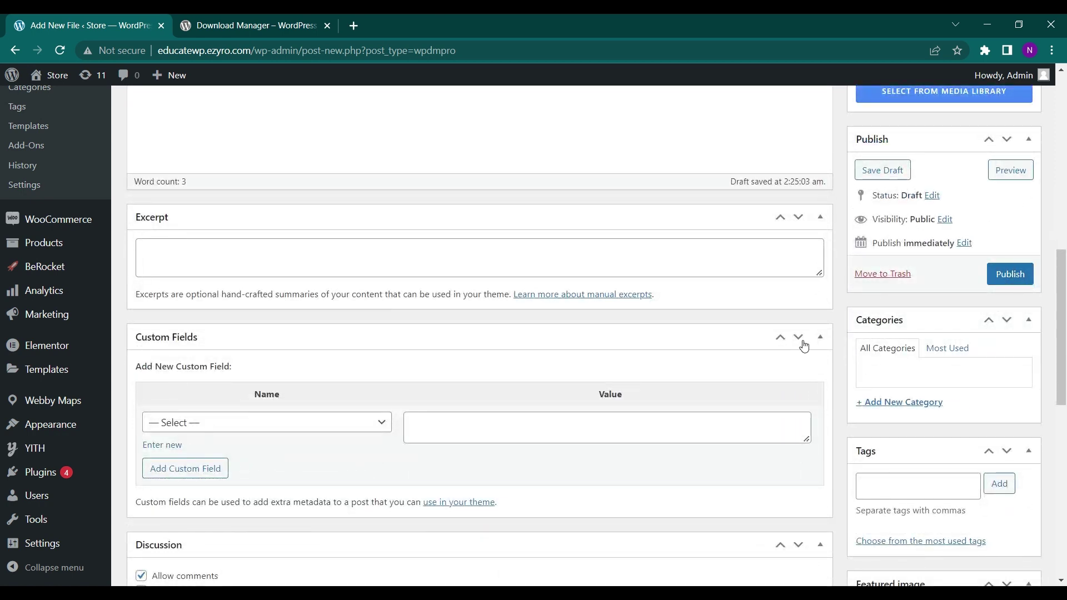
scroll(890, 322, "down", 3)
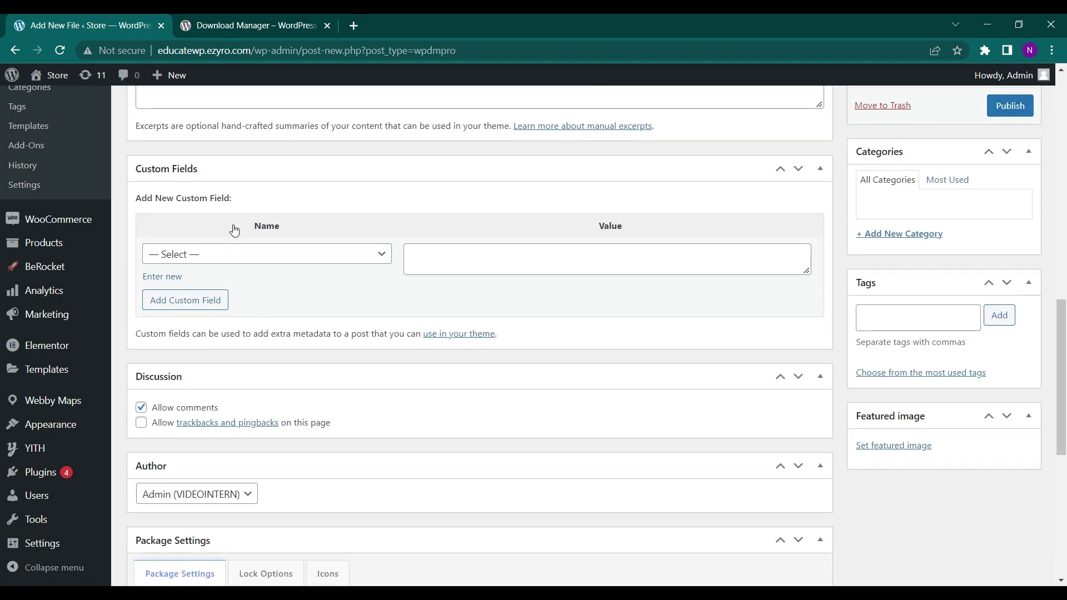
scroll(158, 261, "up", 1)
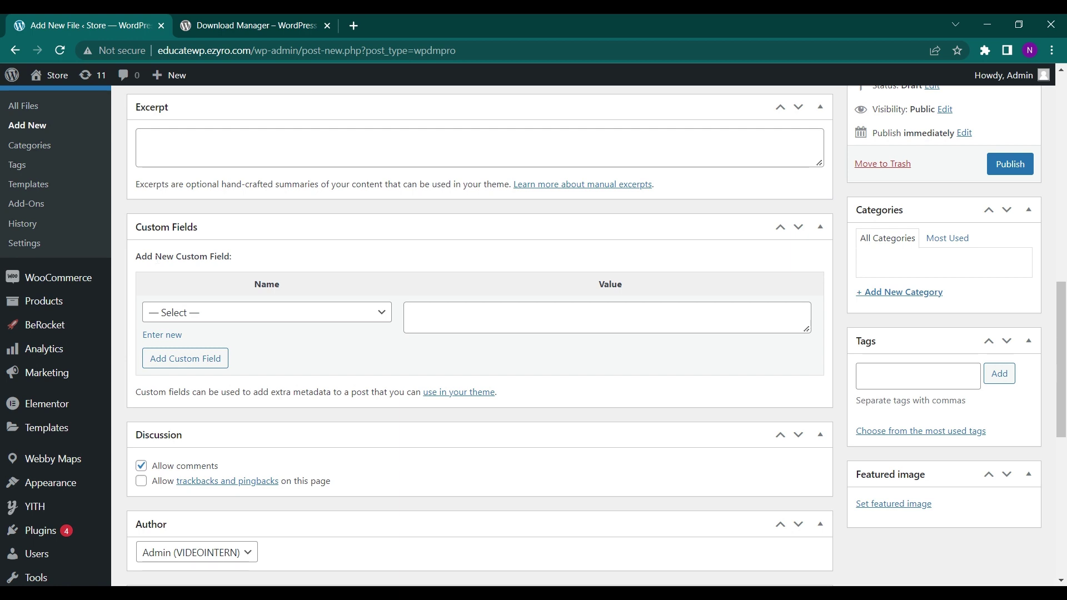
scroll(174, 316, "down", 1)
scroll(176, 383, "down", 2)
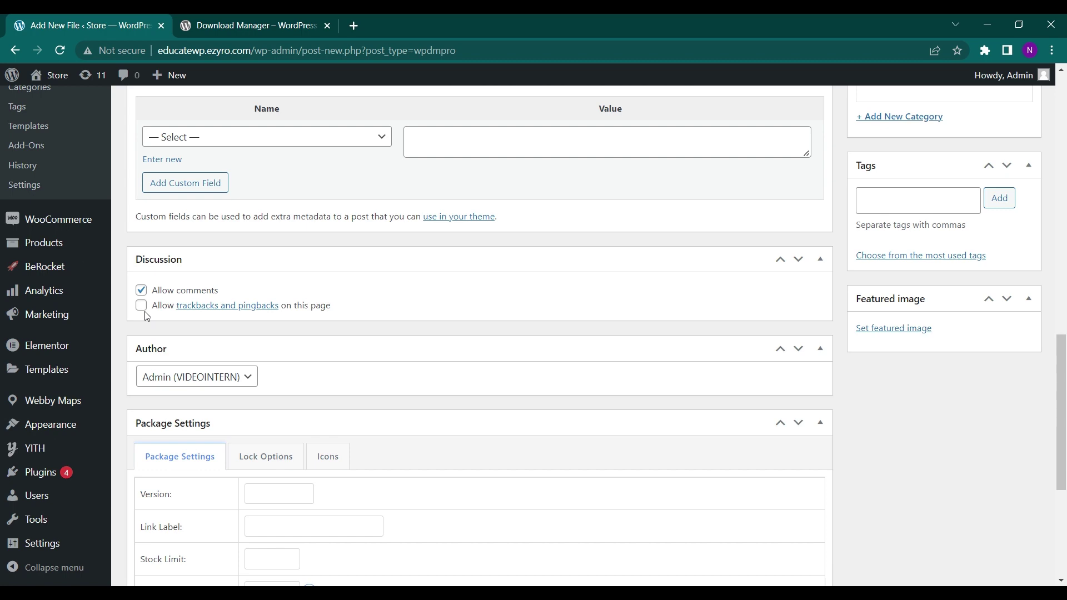
scroll(150, 300, "down", 3)
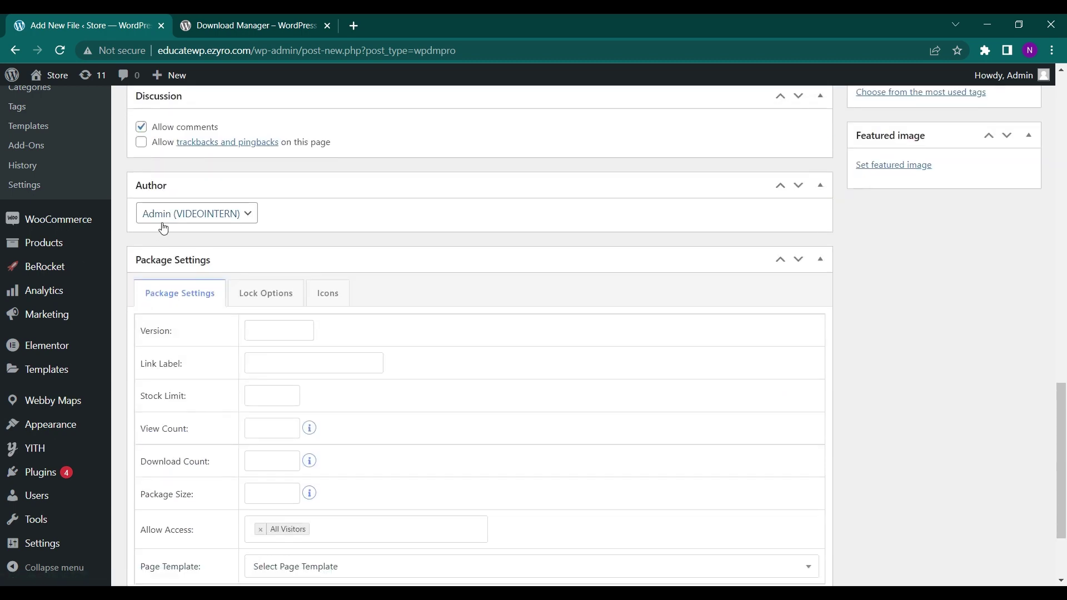
scroll(176, 214, "down", 3)
scroll(178, 218, "up", 15)
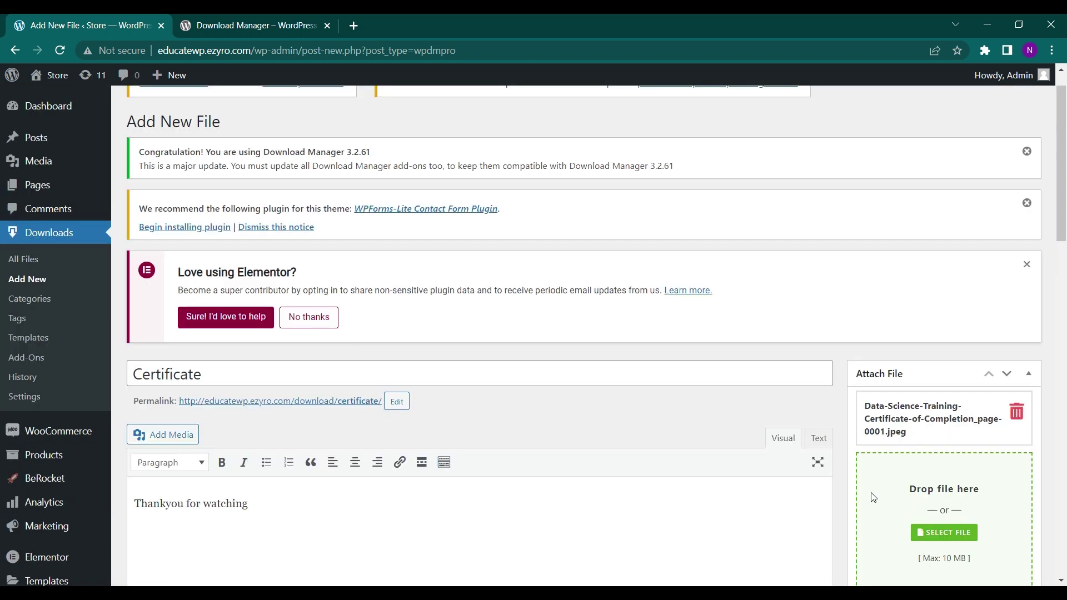
Step: Publish the Certificate download entry with its attached file
scroll(956, 498, "down", 3)
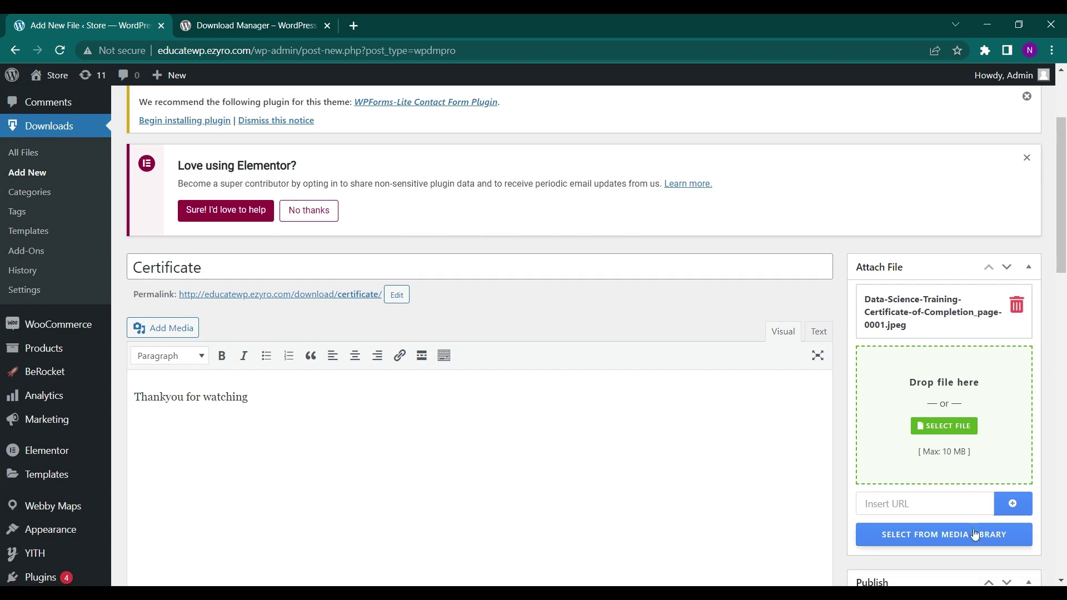
scroll(979, 531, "down", 2)
scroll(995, 523, "down", 1)
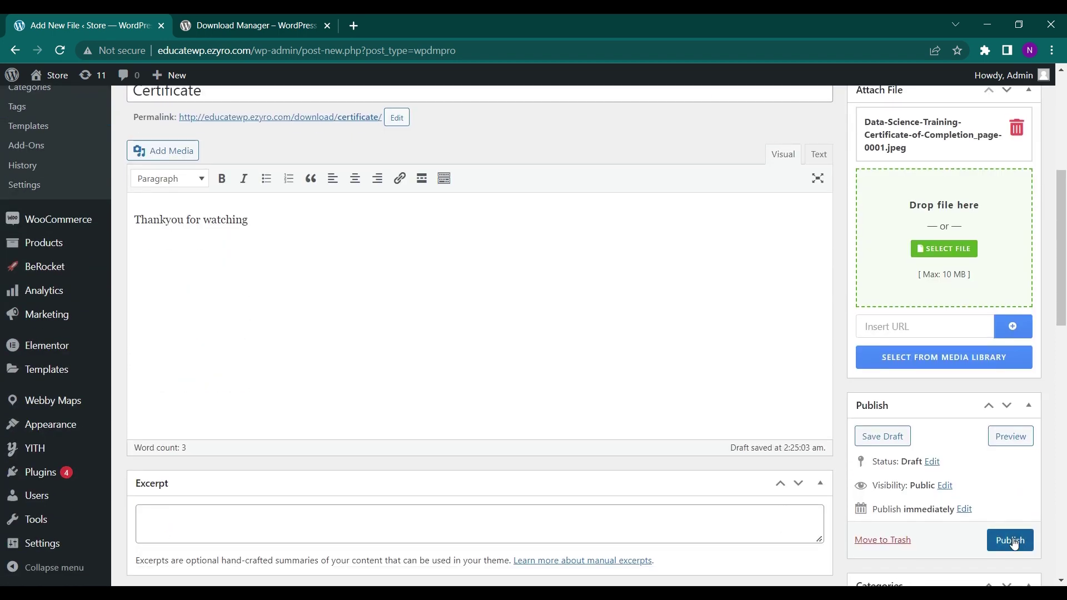
left_click(1011, 541)
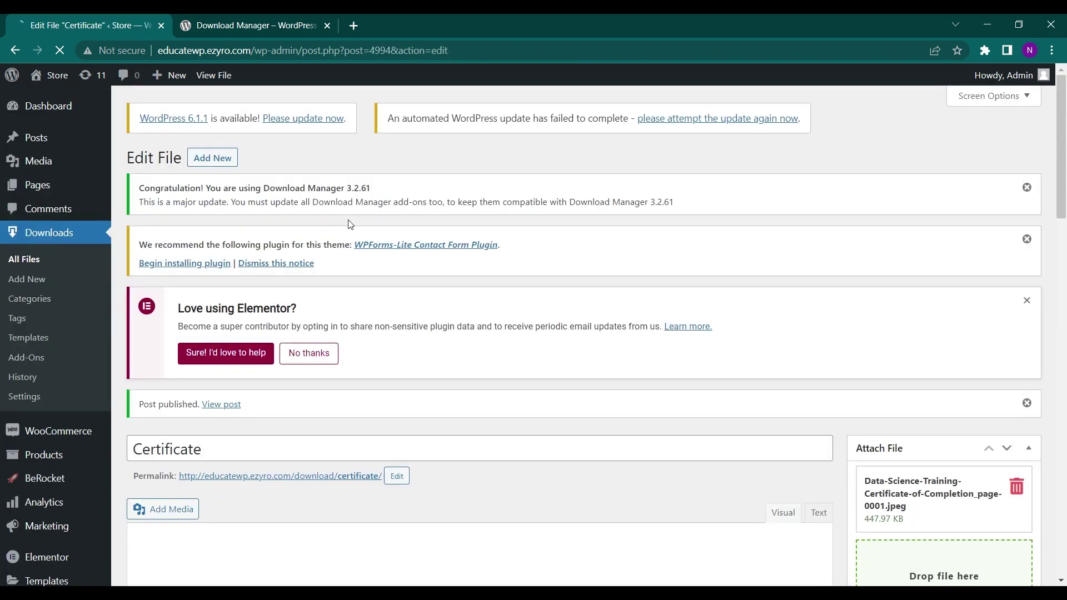
scroll(374, 400, "down", 3)
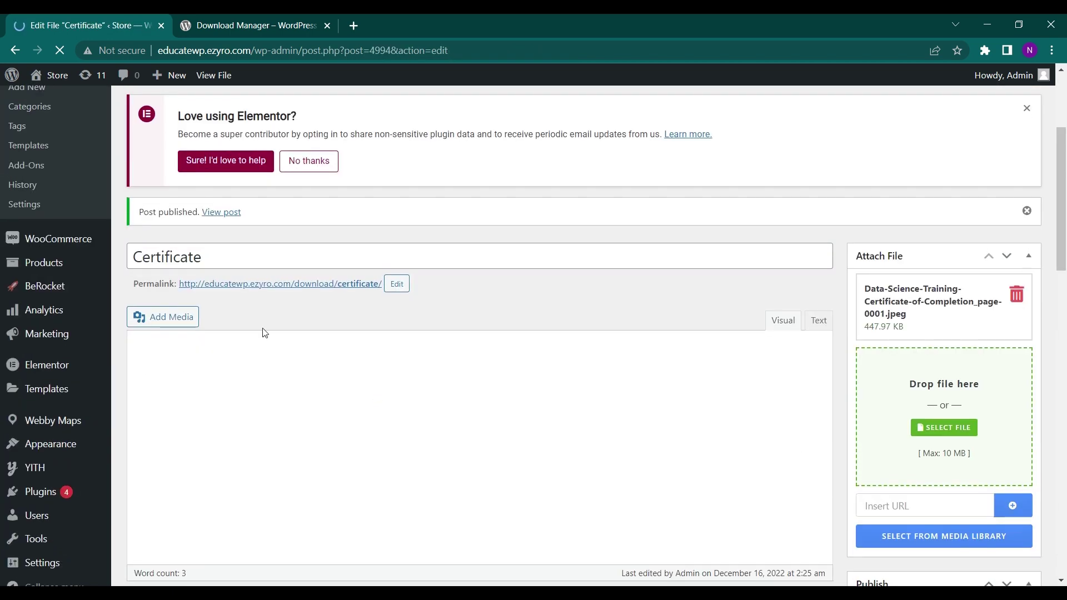
scroll(270, 350, "up", 1)
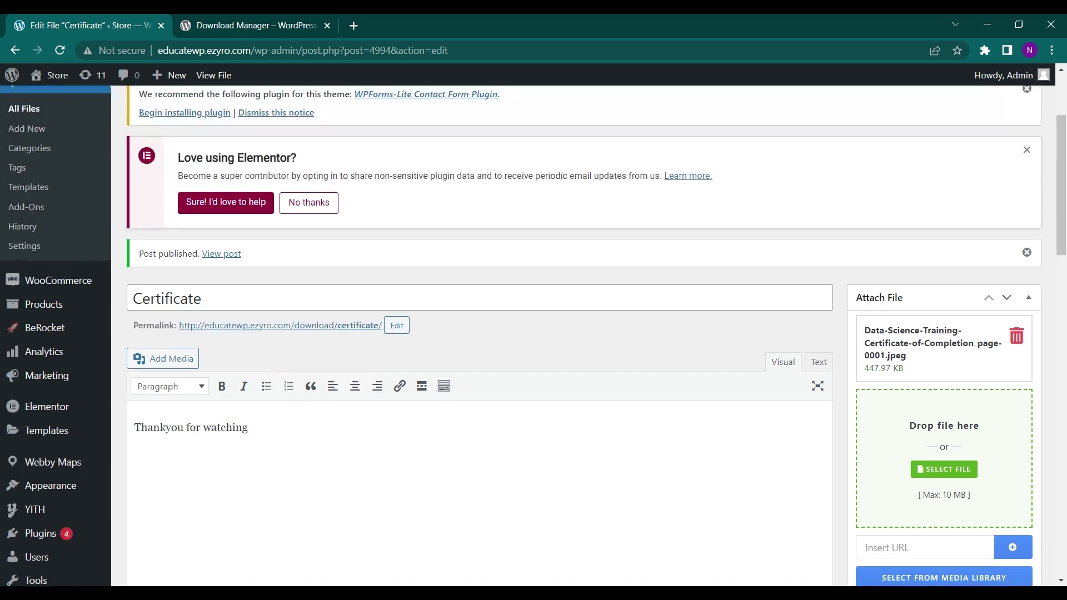
Step: Open the list of all download files and view the download history and stats of the Certificate entry
left_click(25, 111)
scroll(238, 269, "down", 4)
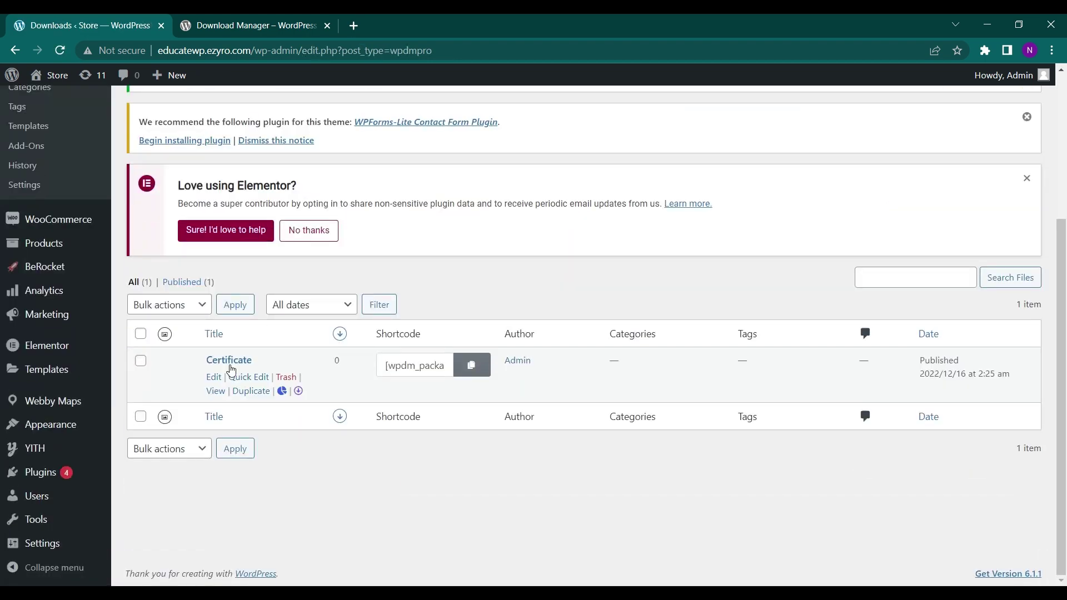
left_click(282, 392)
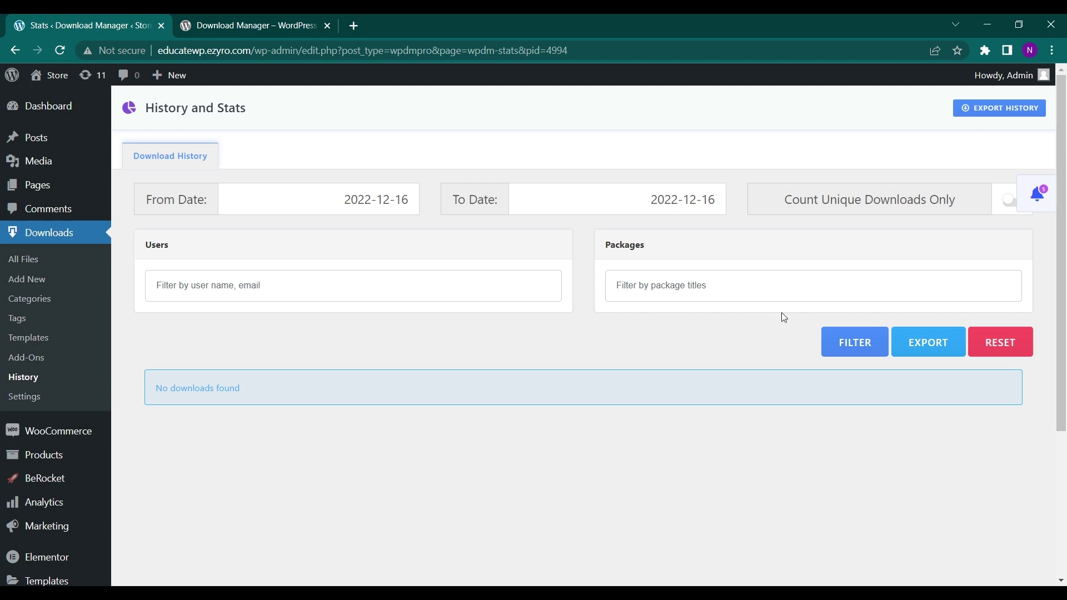
Step: Return to the list of all download files and copy the shortcode of the Certificate entry
left_click(31, 263)
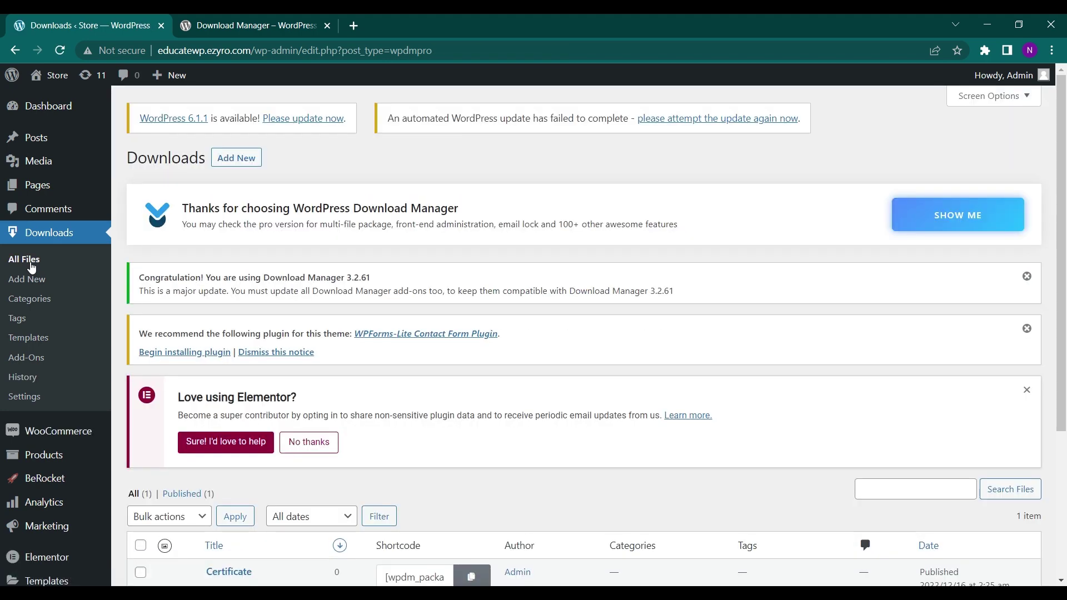
scroll(286, 443, "down", 3)
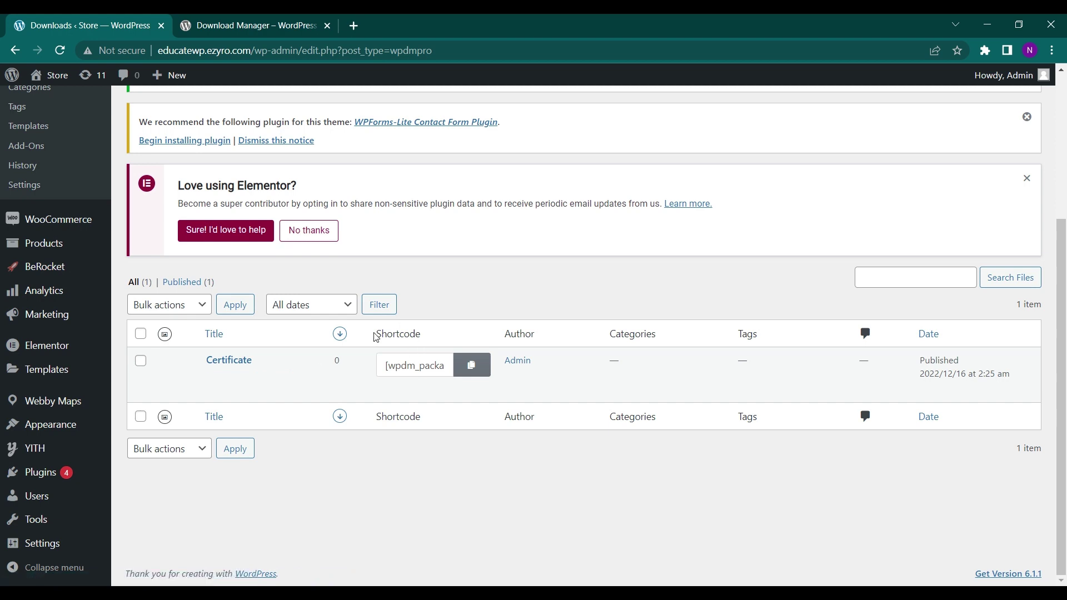
left_click(470, 367)
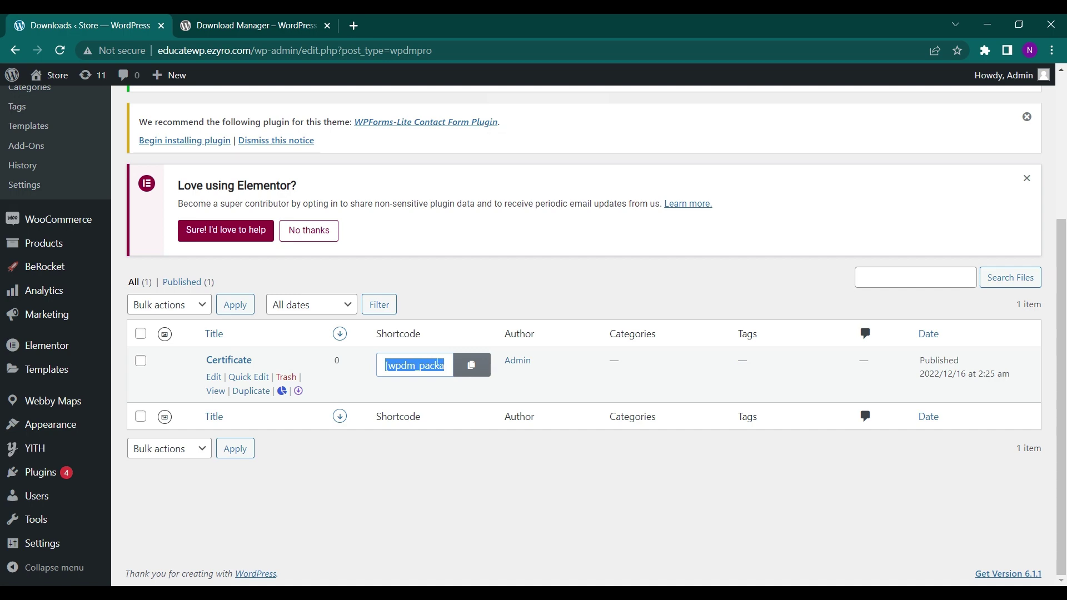
Step: Create a new WordPress page and title it "Certificate download"
scroll(33, 183, "up", 4)
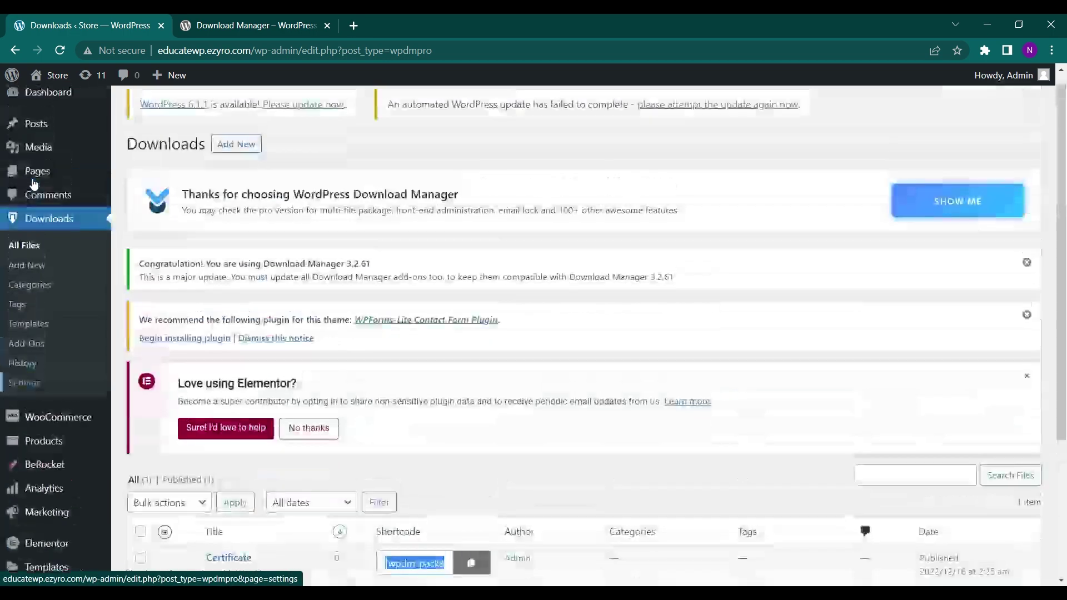
mouse_move(18, 183)
mouse_move(169, 76)
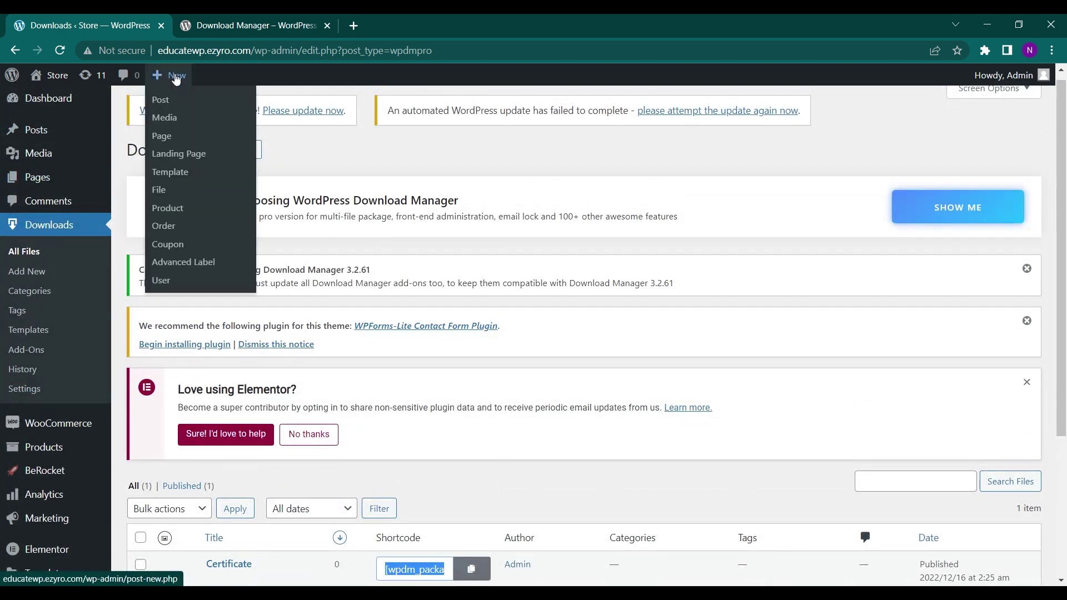
left_click(176, 146)
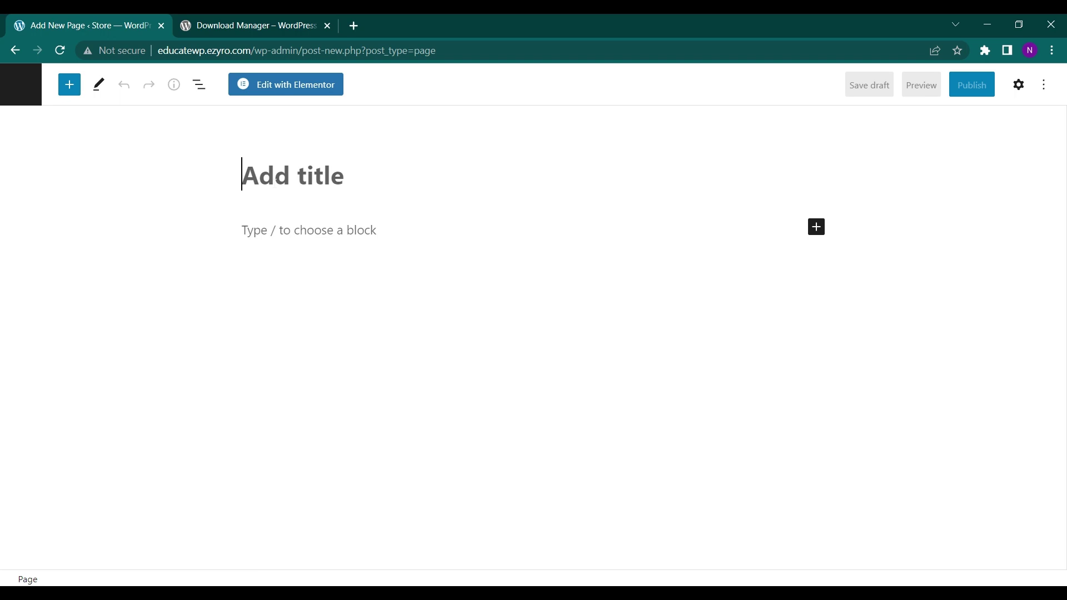
type("Cert")
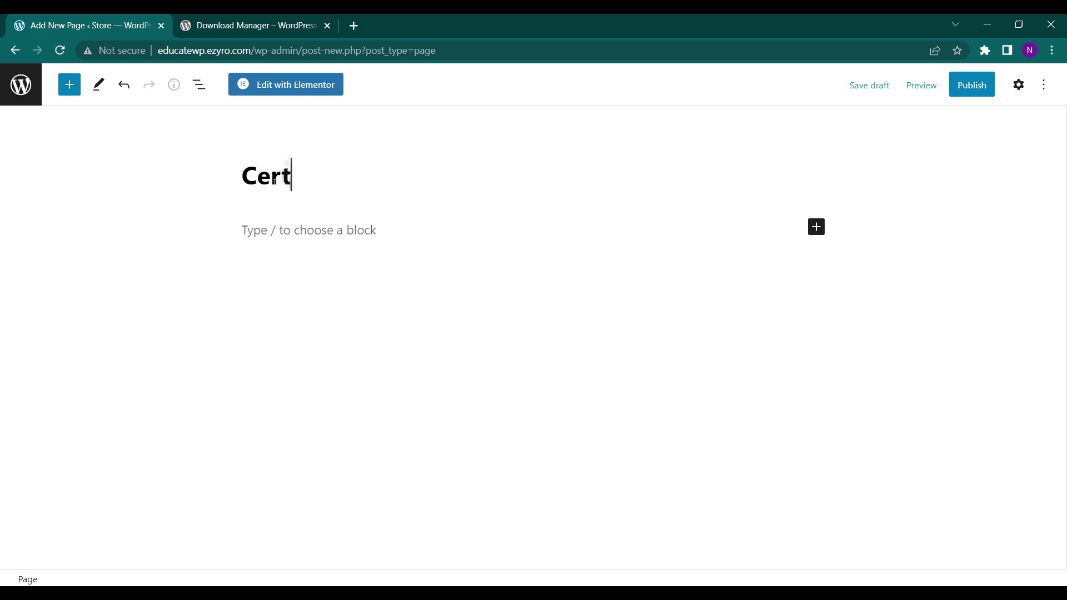
type("ificat")
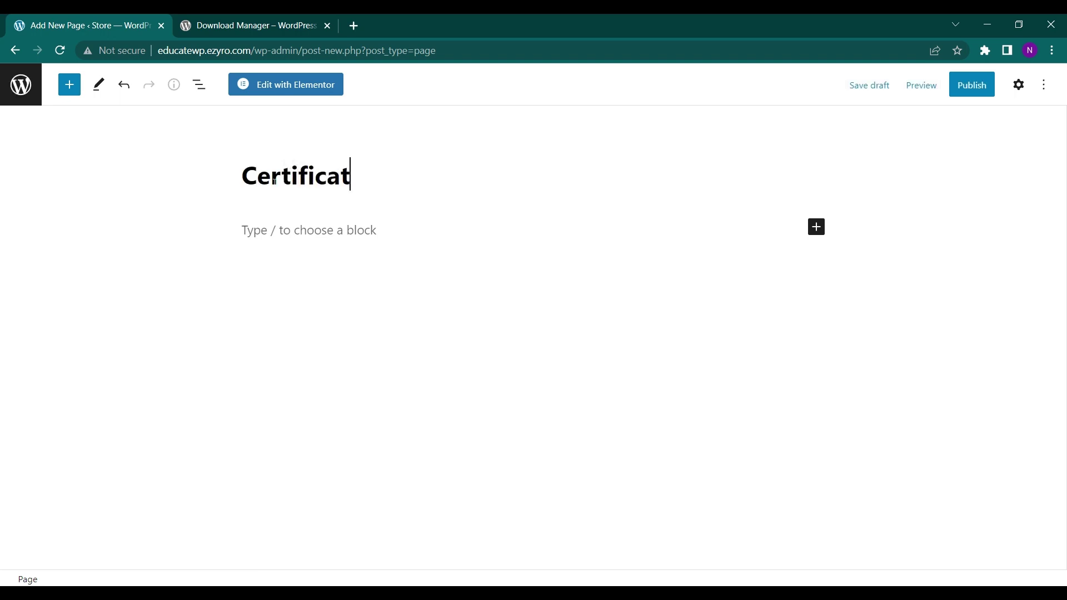
type("e down")
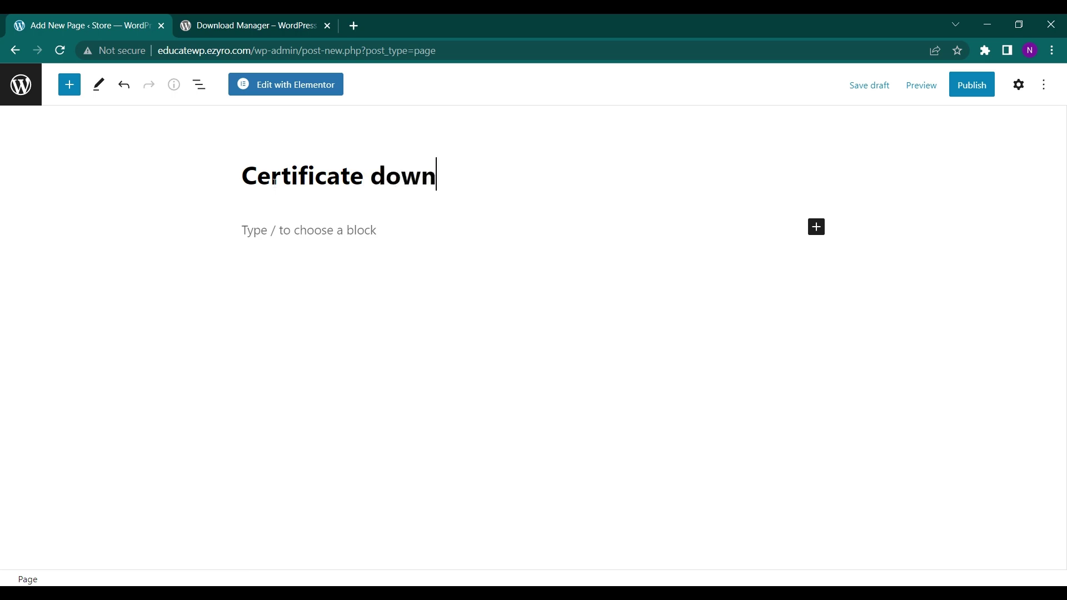
type("load")
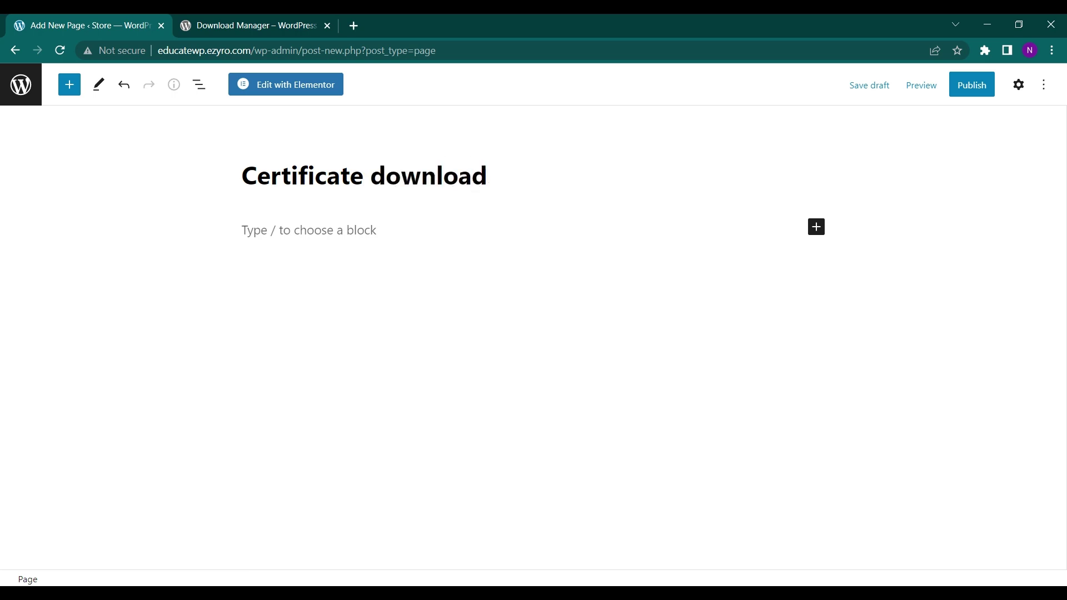
Step: Paste the copied shortcode [wpdm_package id='4994'] into the body of the Certificate download page
left_click(291, 240)
key("ctrl+v")
left_click(360, 341)
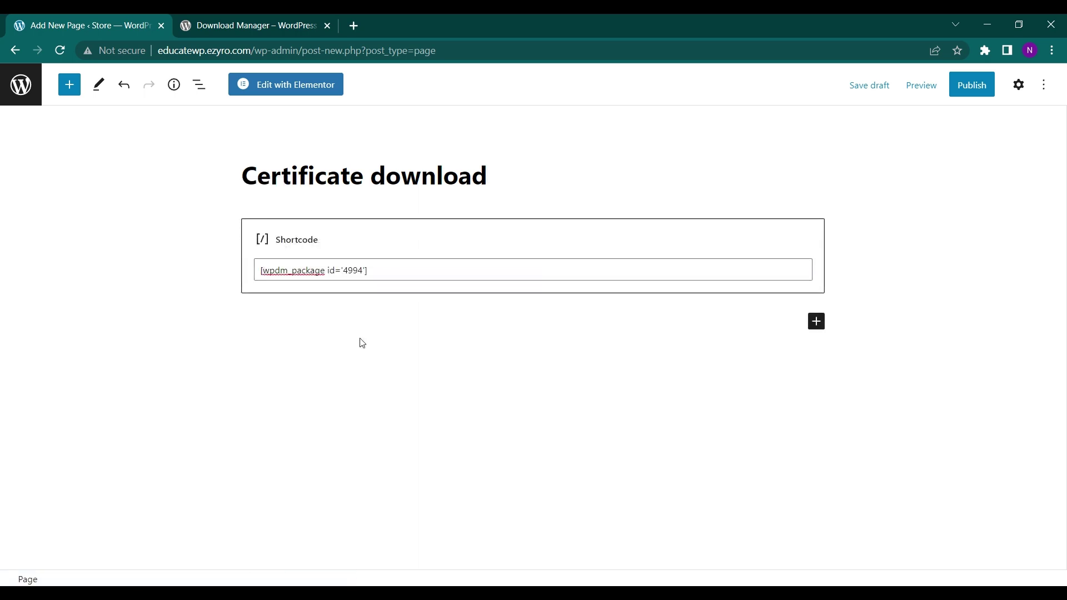
Step: Publish the Certificate download page with public visibility, retrying the publication if needed
left_click(983, 81)
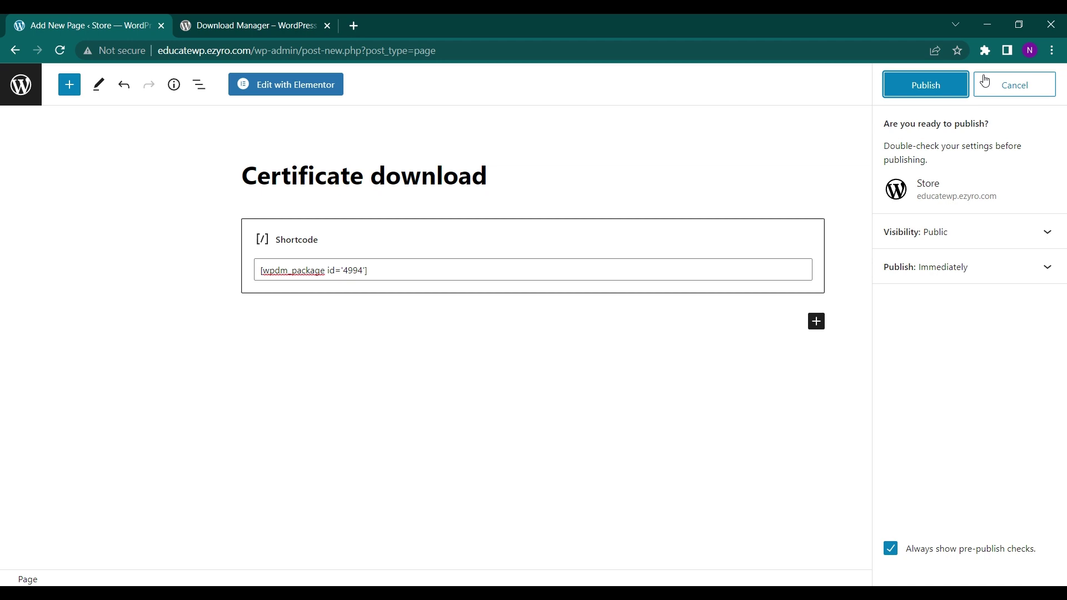
left_click(943, 92)
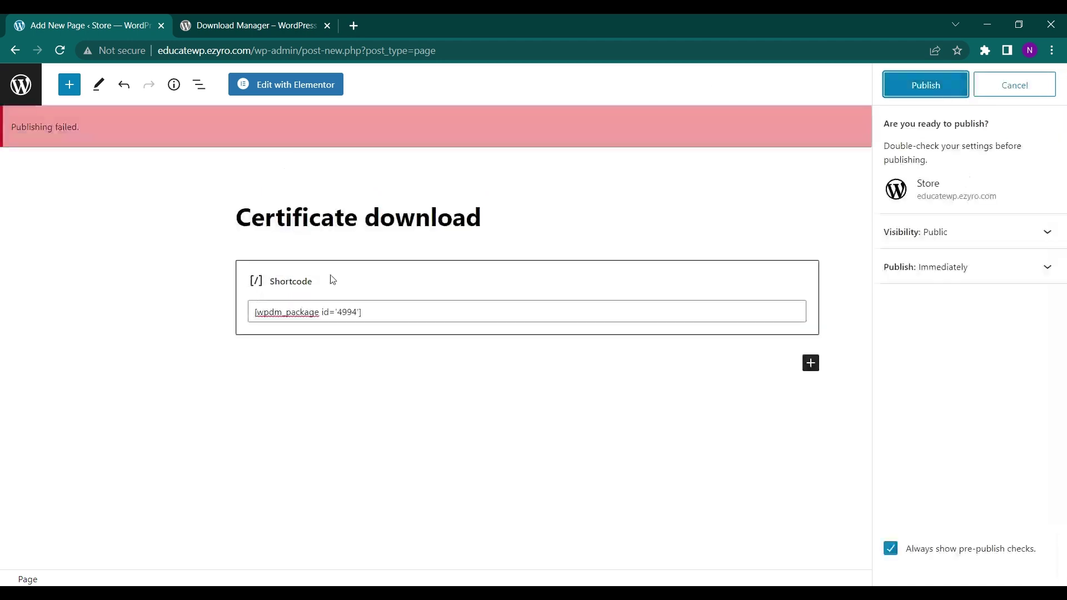
left_click(925, 93)
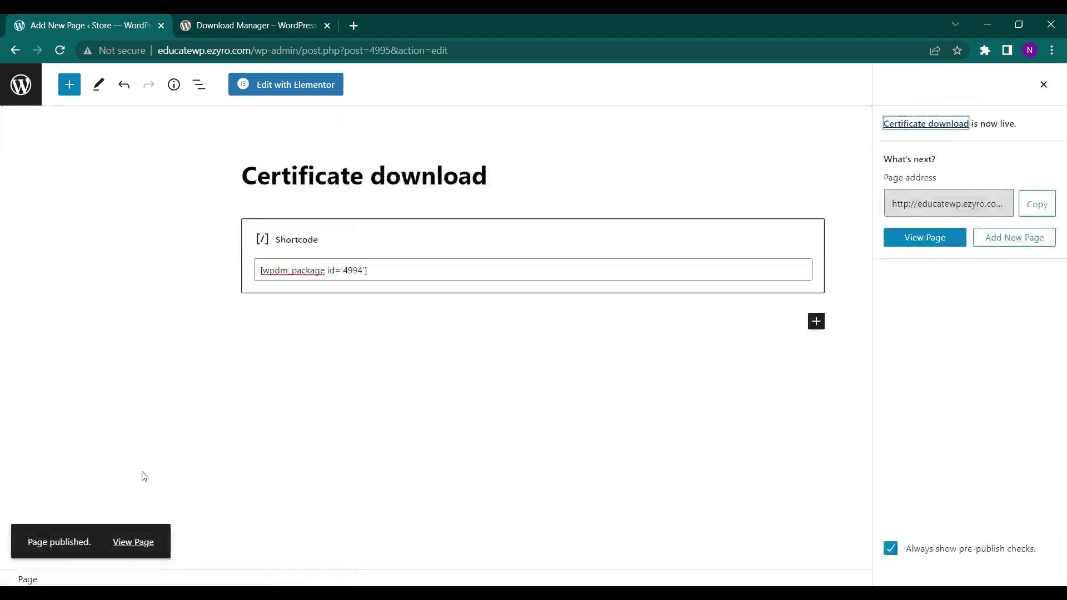
Step: View the live Certificate download page and examine the embedded Certificate file entry with its download option
left_click(137, 543)
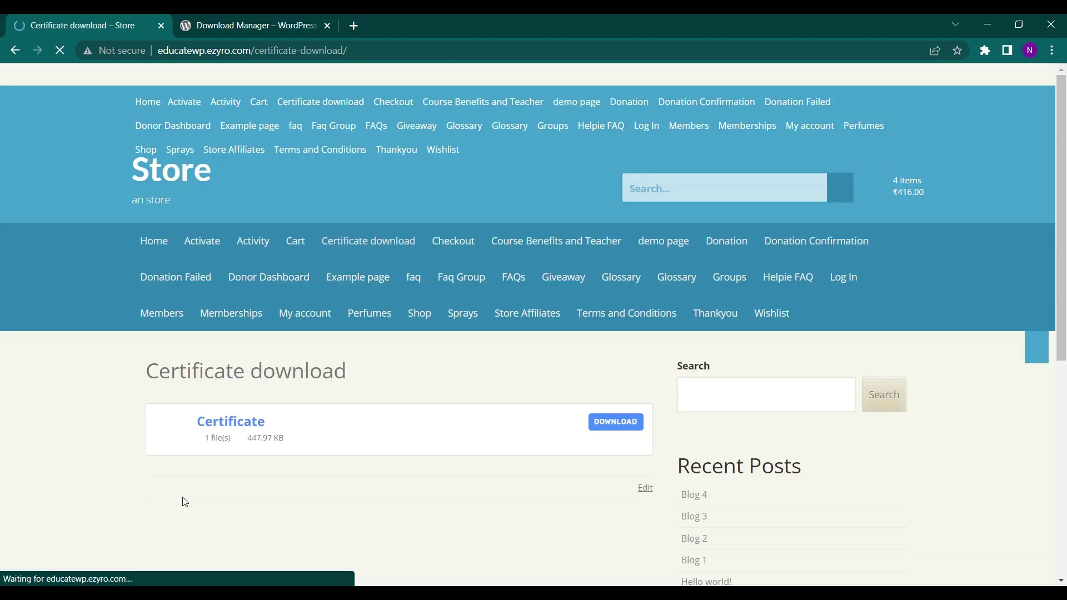
scroll(326, 443, "down", 1)
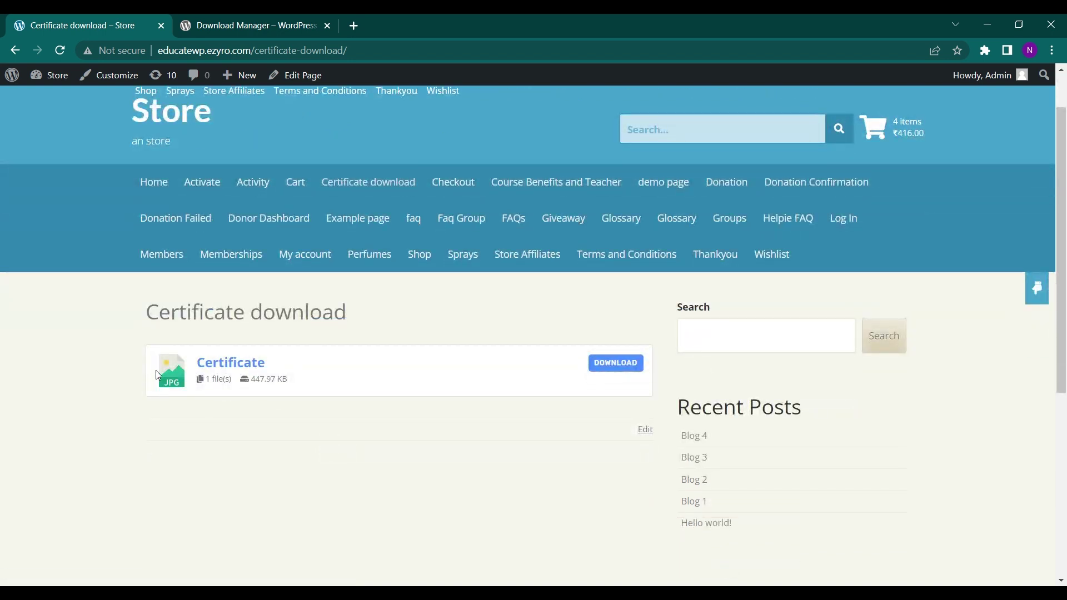
left_click_drag(142, 371, 409, 360)
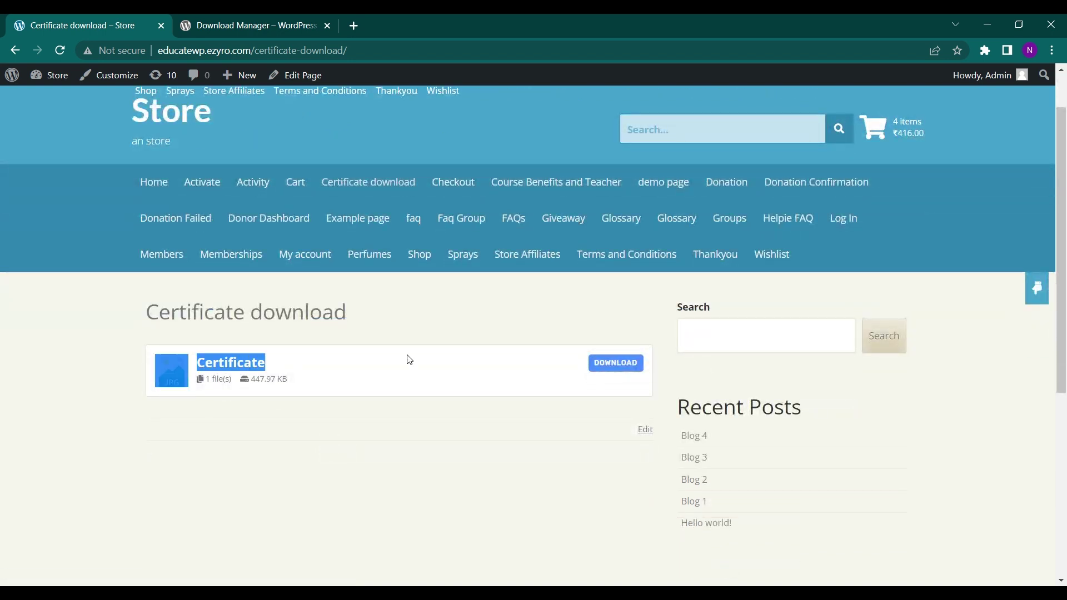
left_click(573, 367)
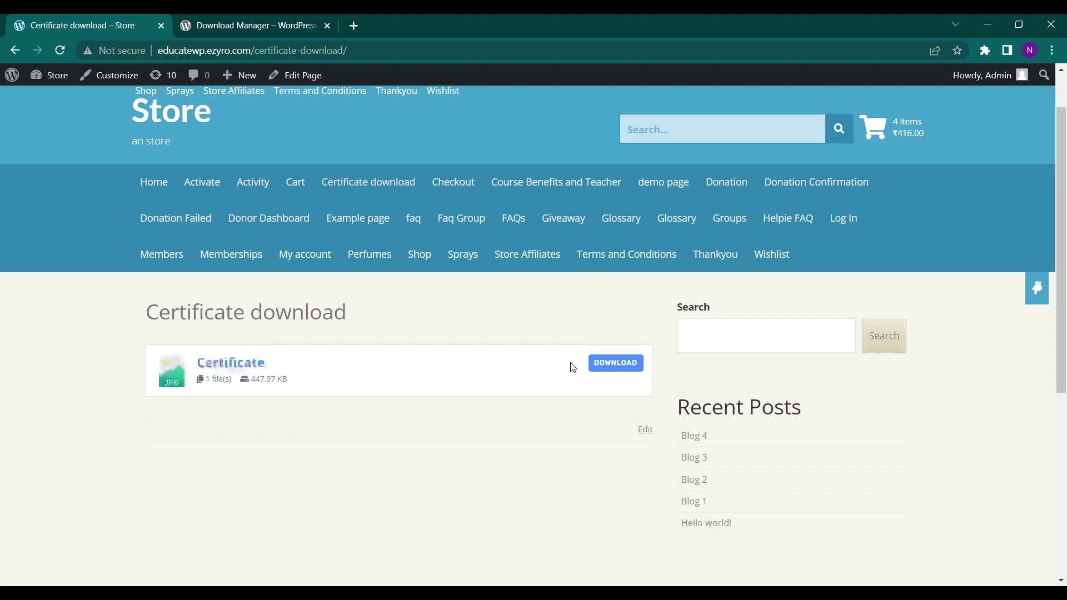
Step: Open the Certificate file's own page from the embedded entry and examine its description and file details
left_click(220, 368)
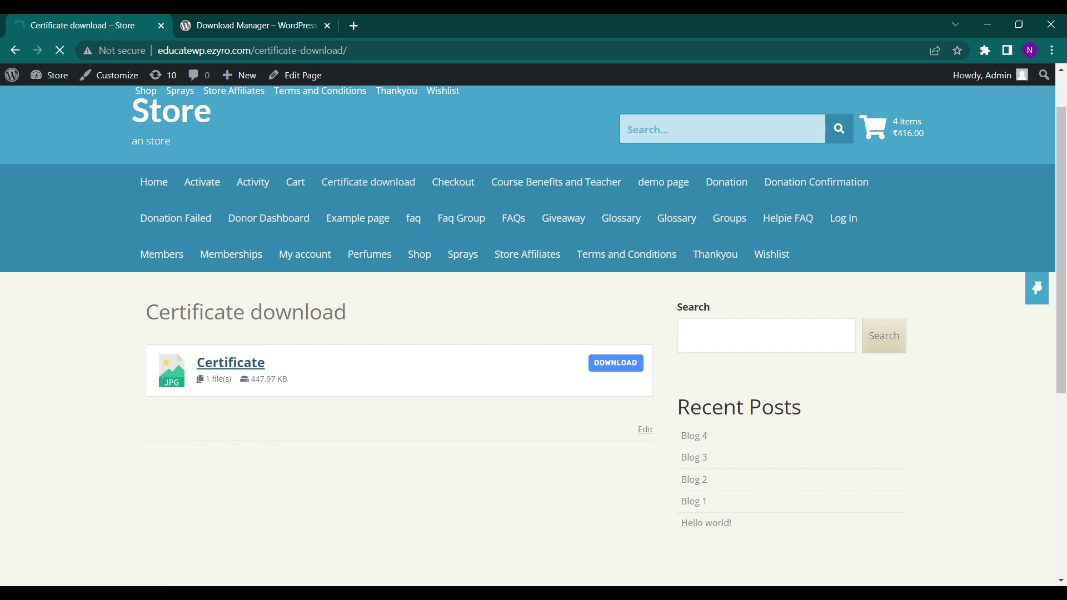
scroll(221, 368, "down", 1)
scroll(243, 375, "down", 2)
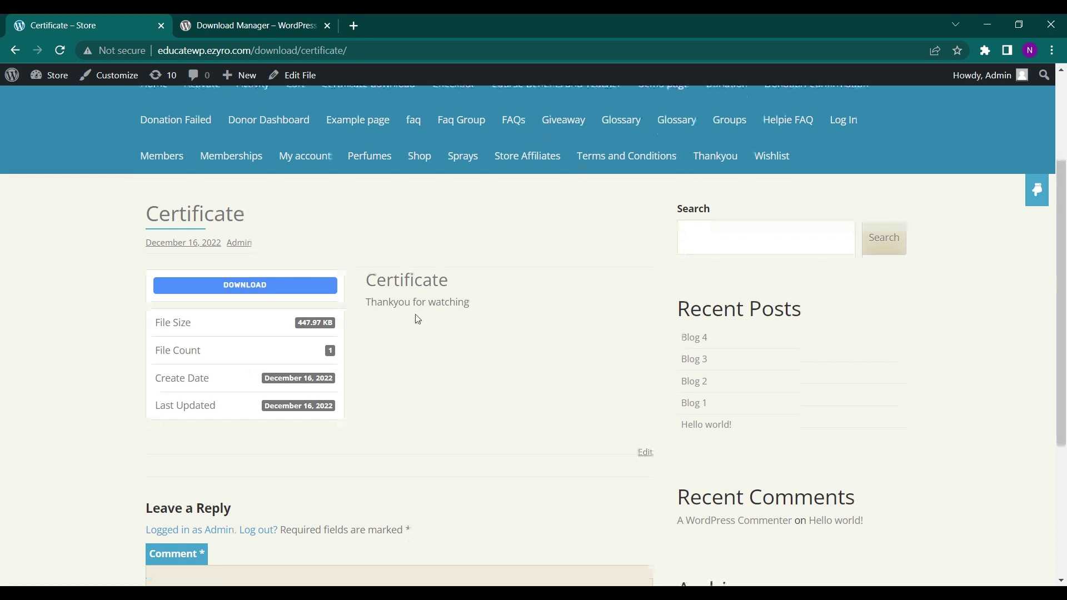
left_click_drag(367, 302, 393, 344)
left_click(393, 344)
scroll(449, 358, "down", 1)
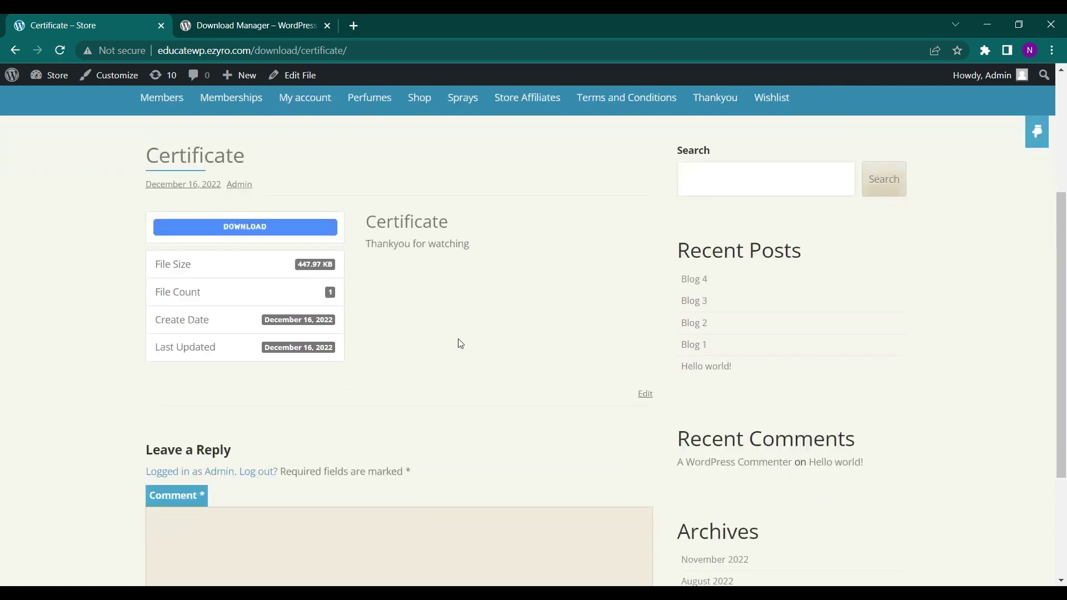
scroll(406, 310, "down", 1)
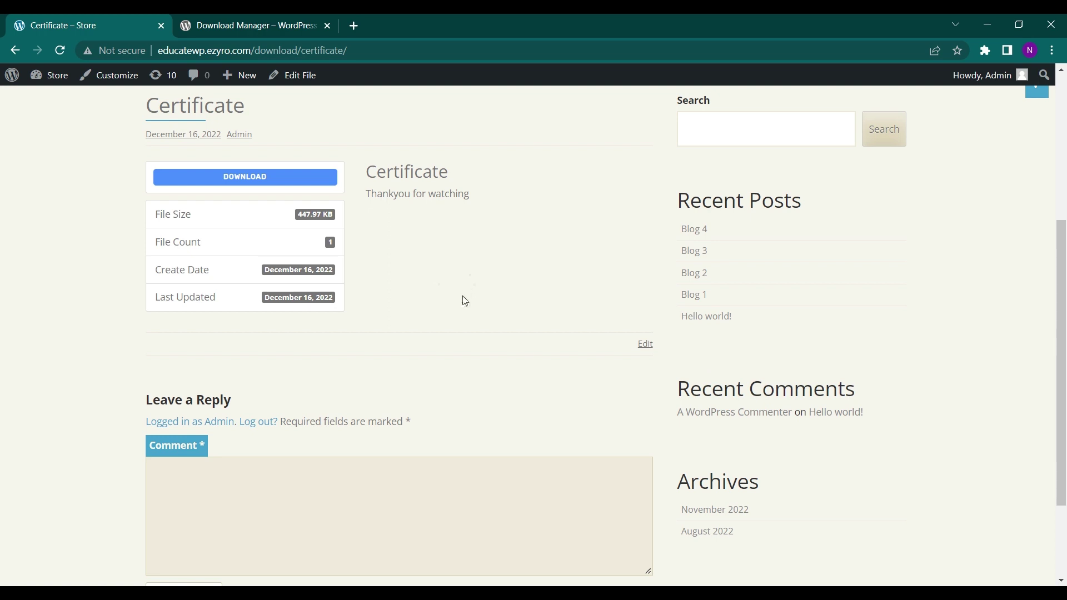
Step: Examine the Certificate file's page from its download details down to the comment form and footer
scroll(465, 301, "up", 1)
scroll(344, 293, "up", 1)
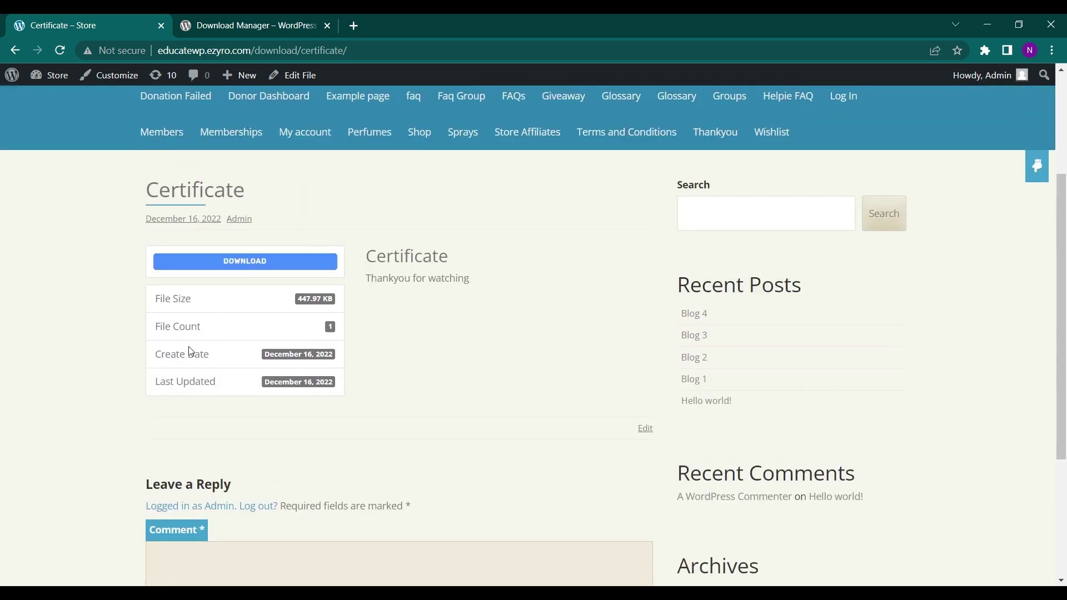
scroll(242, 388, "down", 5)
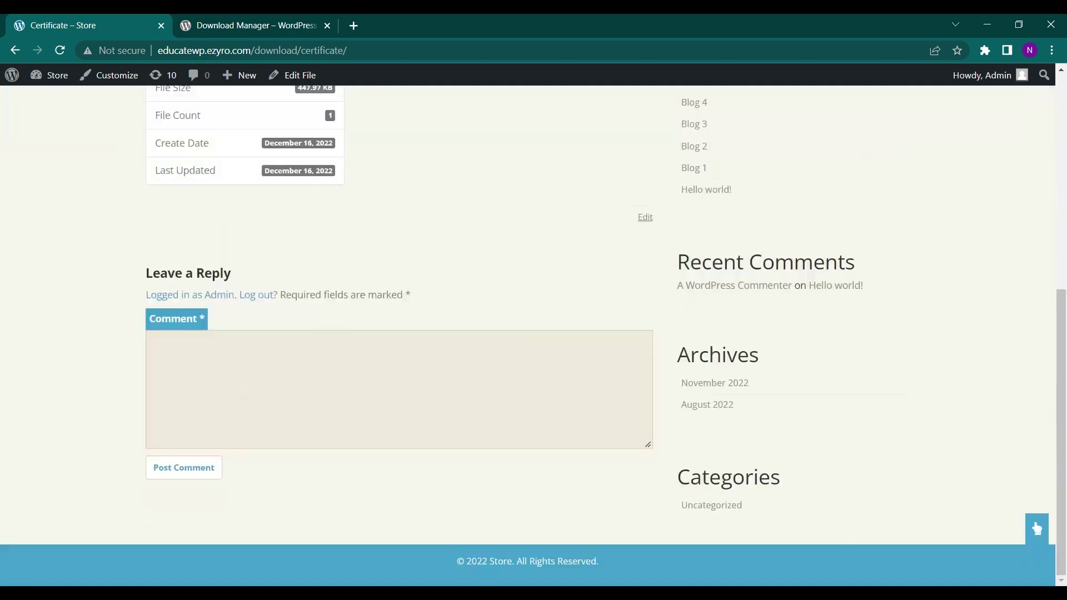
scroll(242, 388, "up", 8)
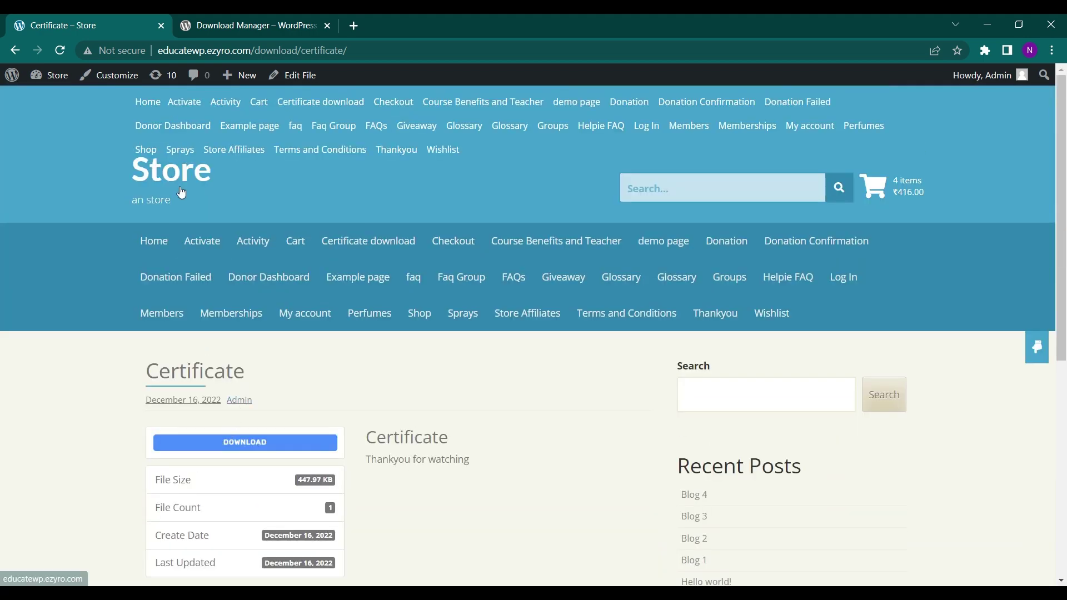
Step: Return to the live Certificate download page and examine the embedded Certificate file entry again
left_click(15, 53)
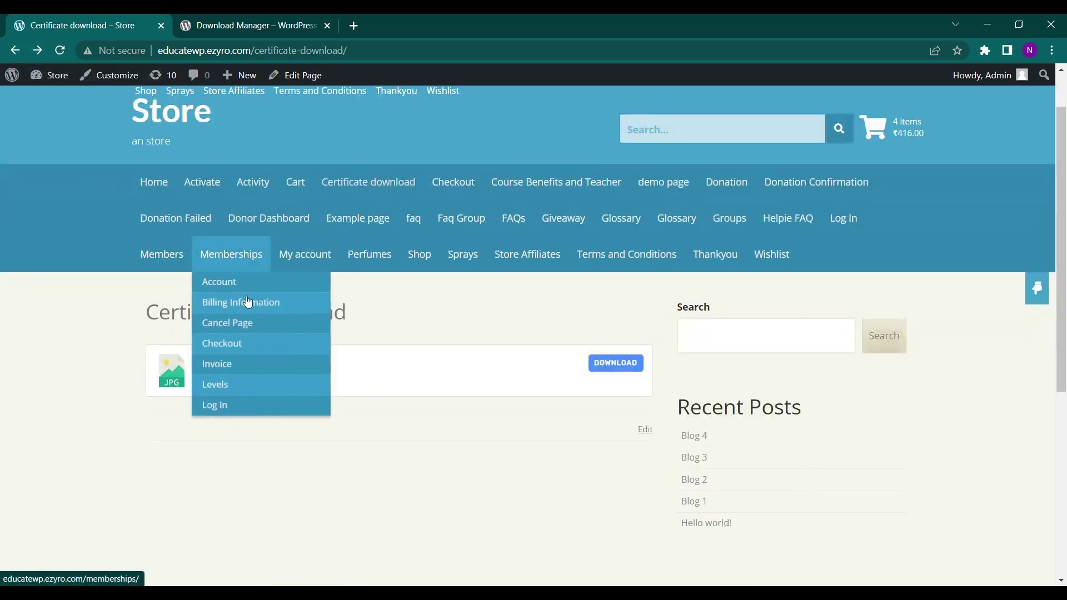
scroll(392, 368, "down", 1)
scroll(391, 368, "up", 1)
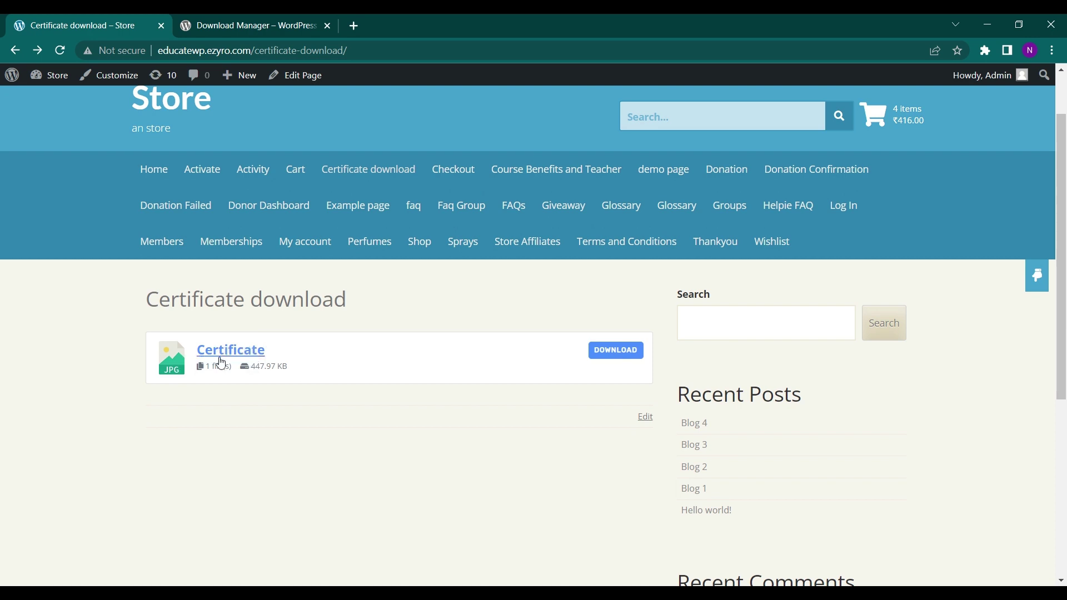
scroll(282, 388, "down", 1)
scroll(283, 391, "up", 2)
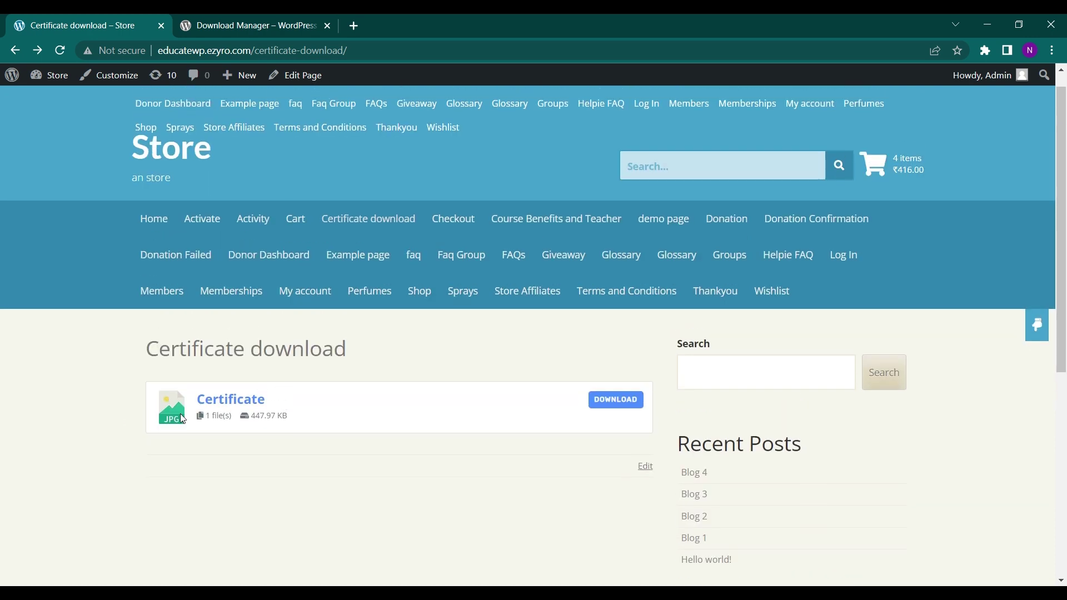
Step: Open the Download Manager link templates in the WordPress admin area and review the available designs and template IDs
left_click(9, 85)
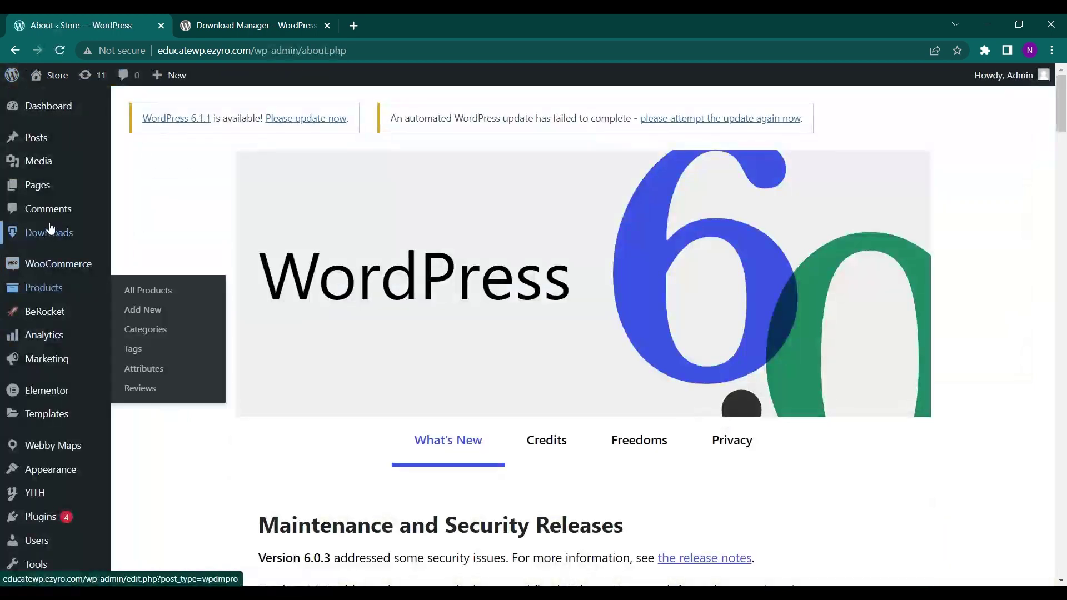
left_click(49, 235)
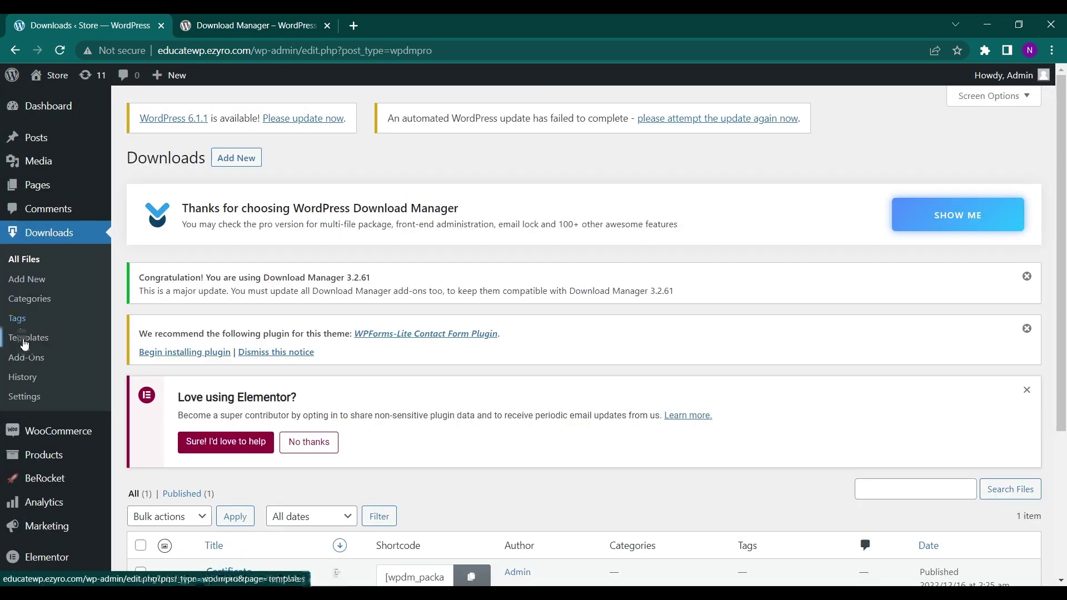
left_click(29, 345)
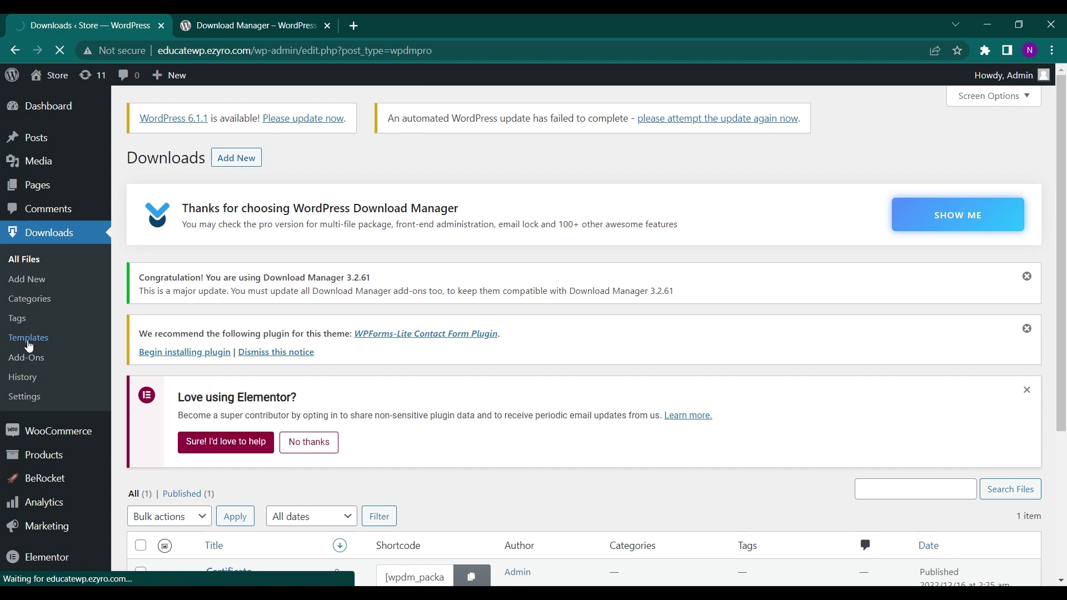
scroll(350, 340, "down", 3)
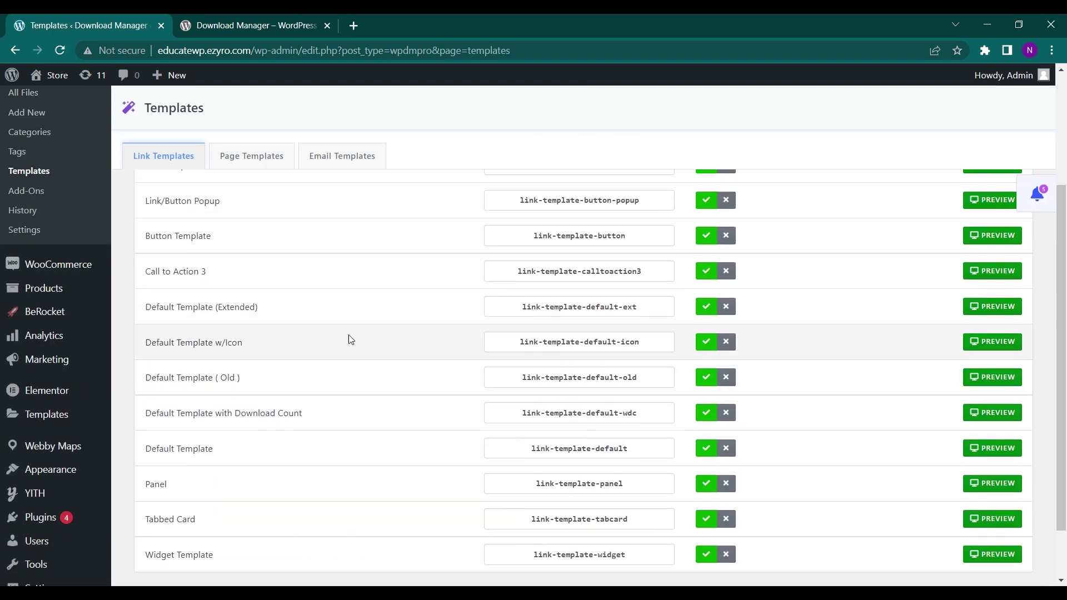
scroll(539, 276, "down", 1)
scroll(539, 276, "up", 4)
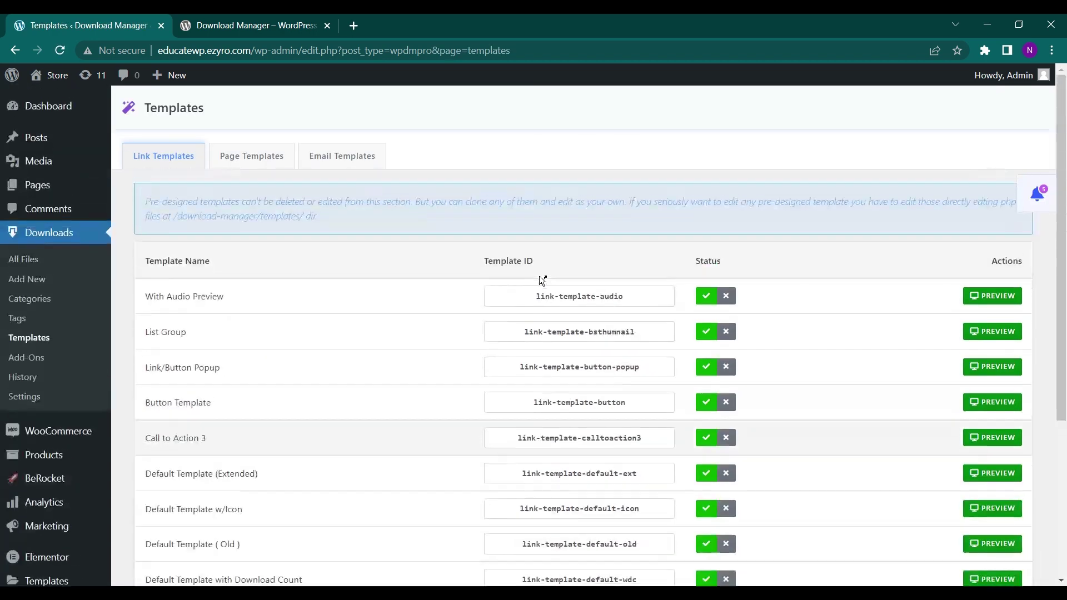
Step: Open the Download Manager email templates and examine the notification list, email settings and message preview
left_click(239, 159)
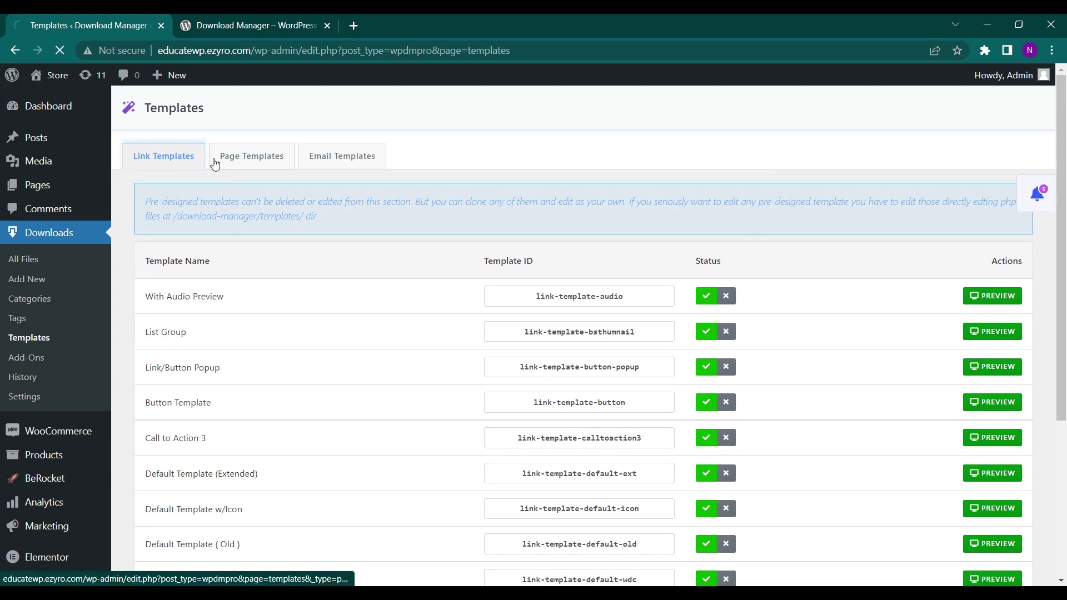
left_click(336, 161)
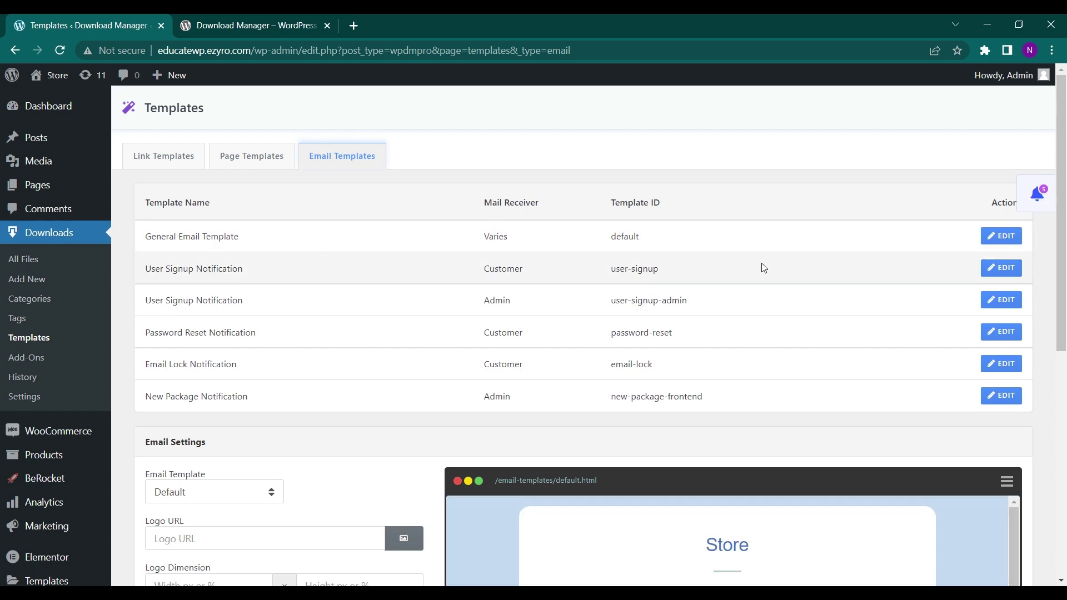
scroll(764, 268, "down", 2)
scroll(764, 268, "down", 2)
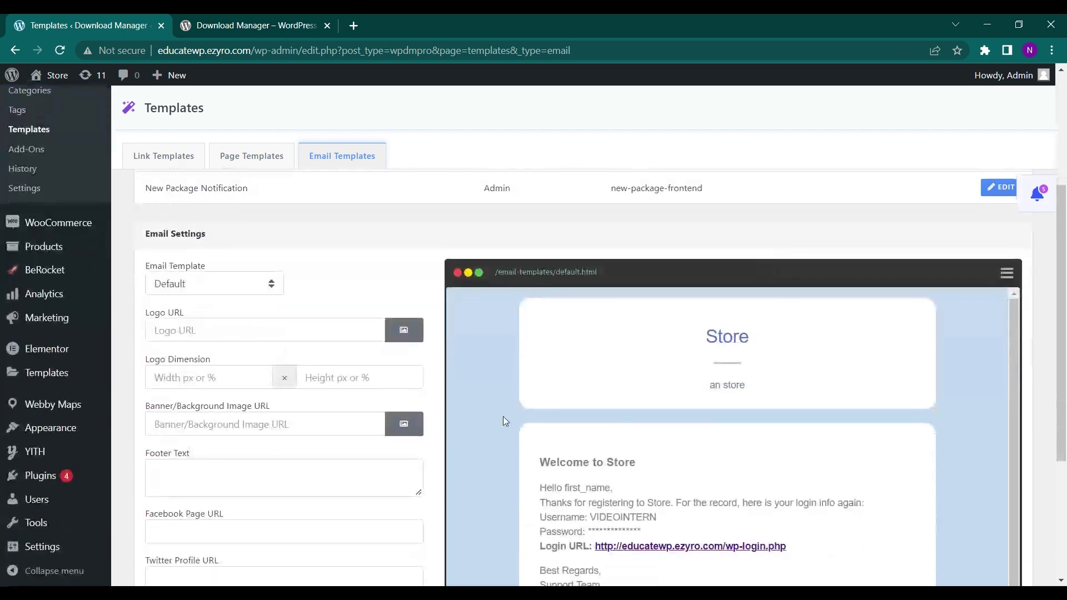
scroll(503, 417, "down", 1)
scroll(503, 417, "up", 1)
scroll(374, 378, "up", 4)
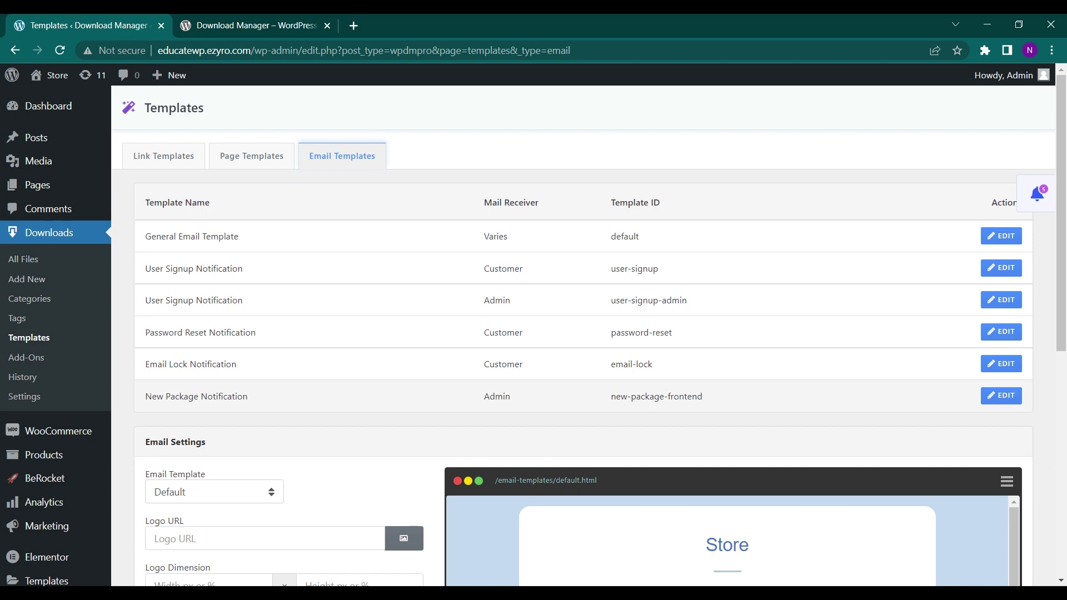
Step: Open the Tags page for downloads and examine the form for adding a new tag
left_click(24, 317)
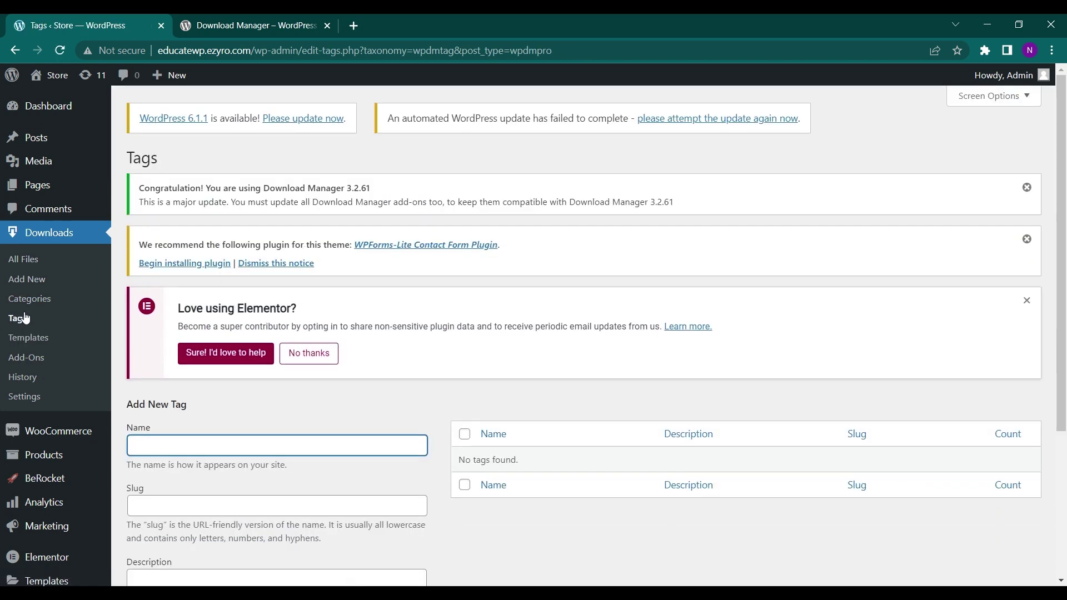
scroll(219, 403, "down", 2)
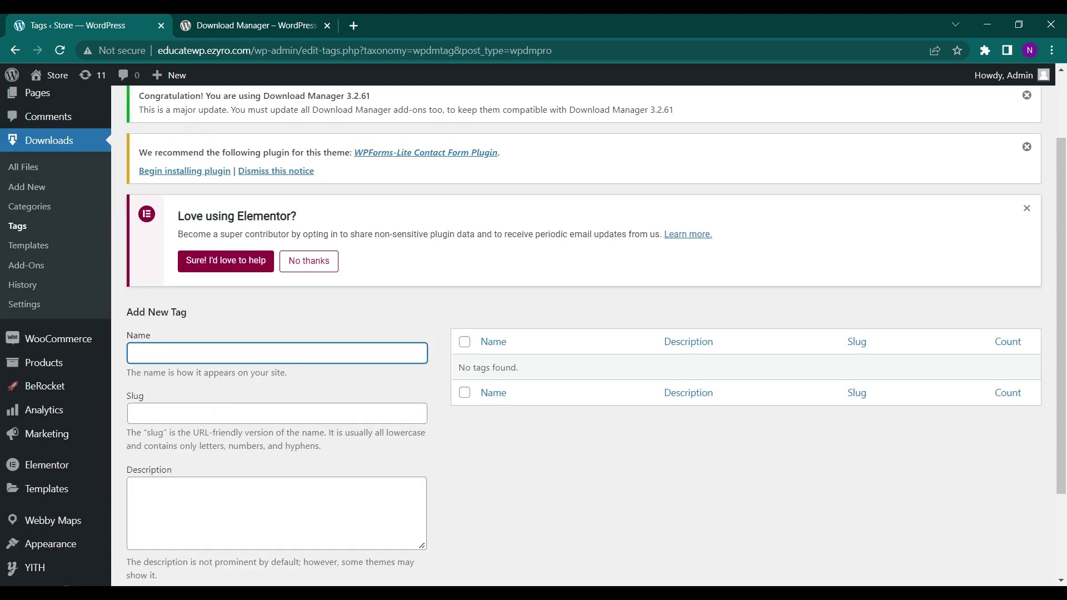
scroll(336, 301, "up", 1)
scroll(336, 301, "down", 1)
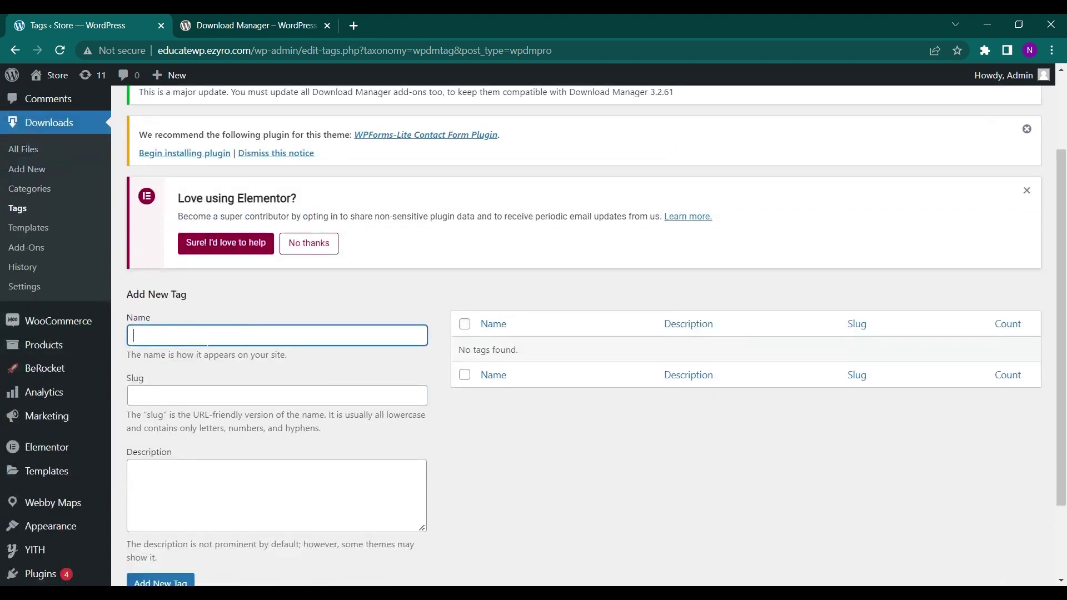
scroll(208, 345, "up", 2)
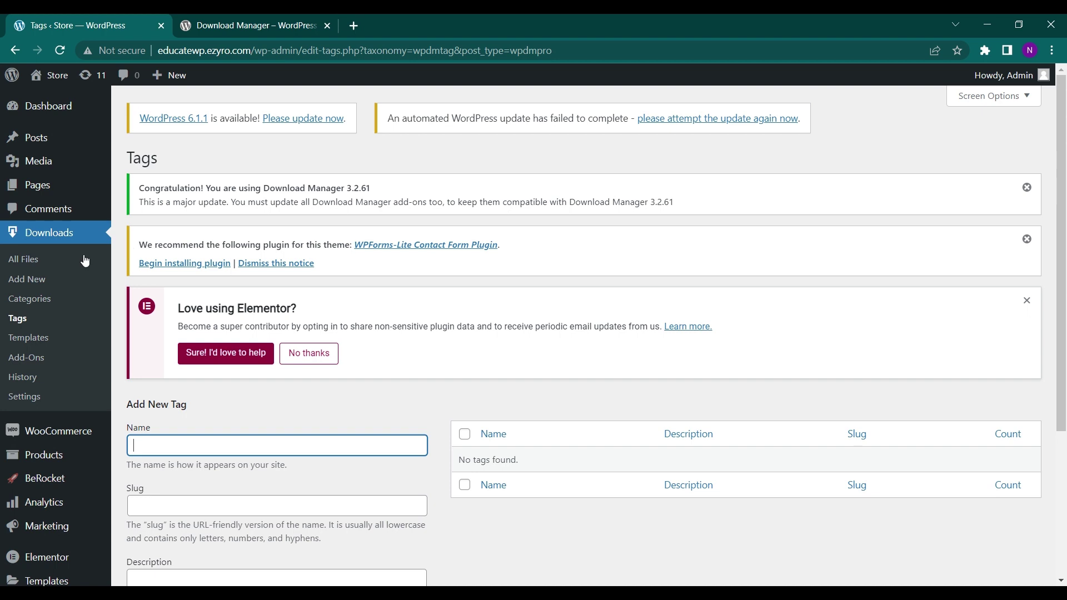
scroll(50, 278, "down", 1)
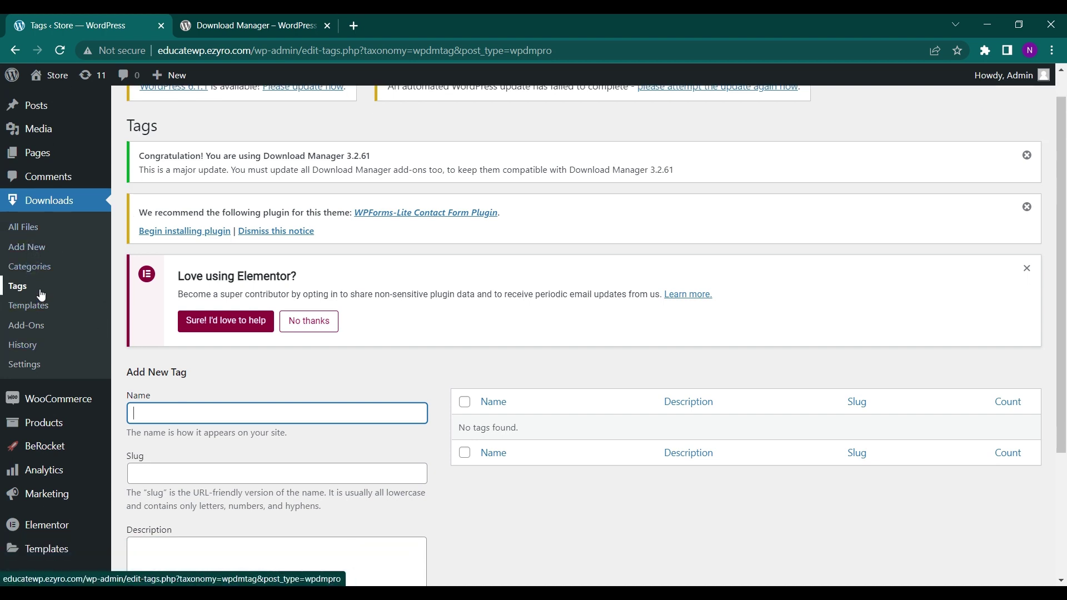
Step: Open the Categories page for downloads and examine the form for adding a new category
left_click(38, 270)
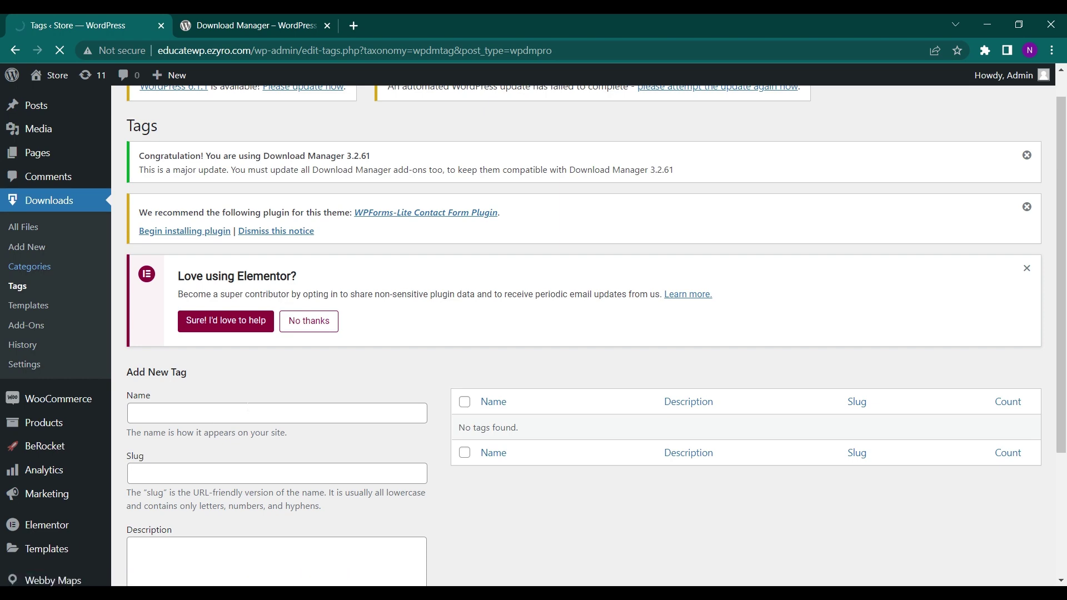
scroll(245, 410, "down", 2)
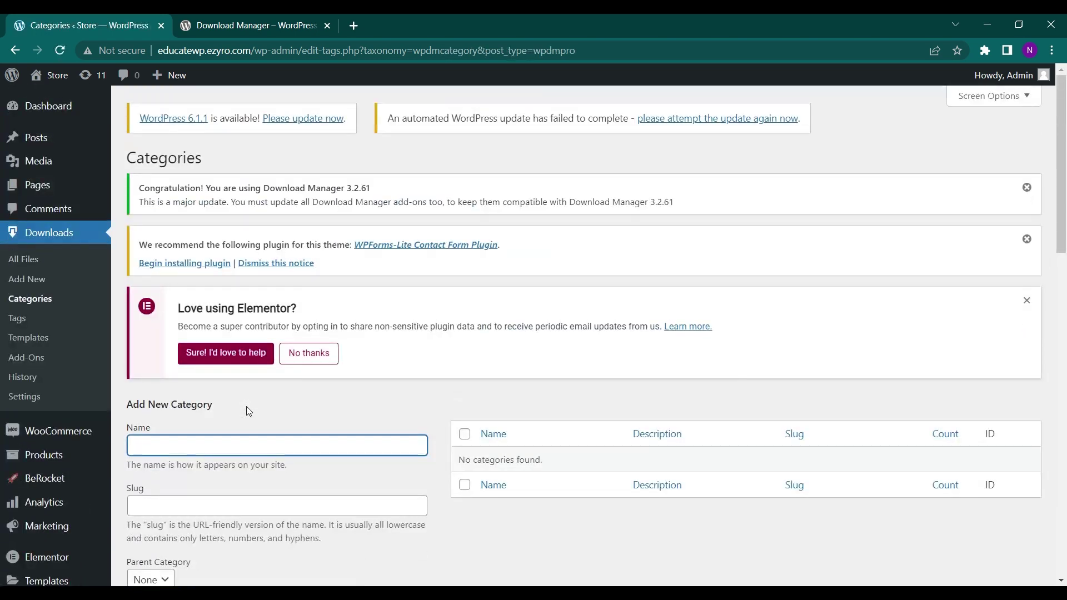
scroll(428, 438, "down", 3)
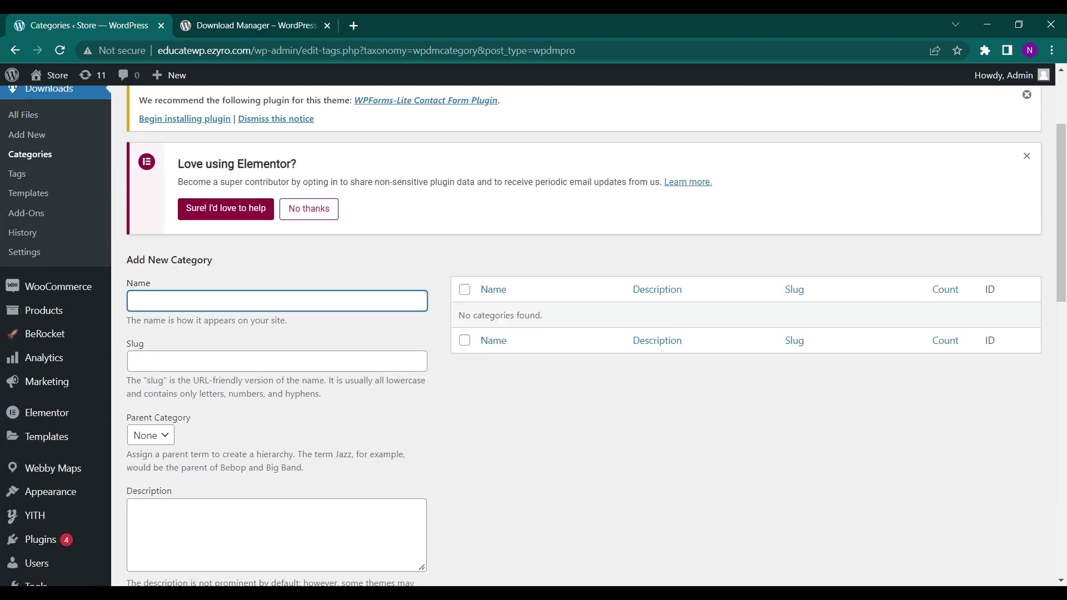
scroll(319, 383, "down", 2)
scroll(319, 382, "up", 4)
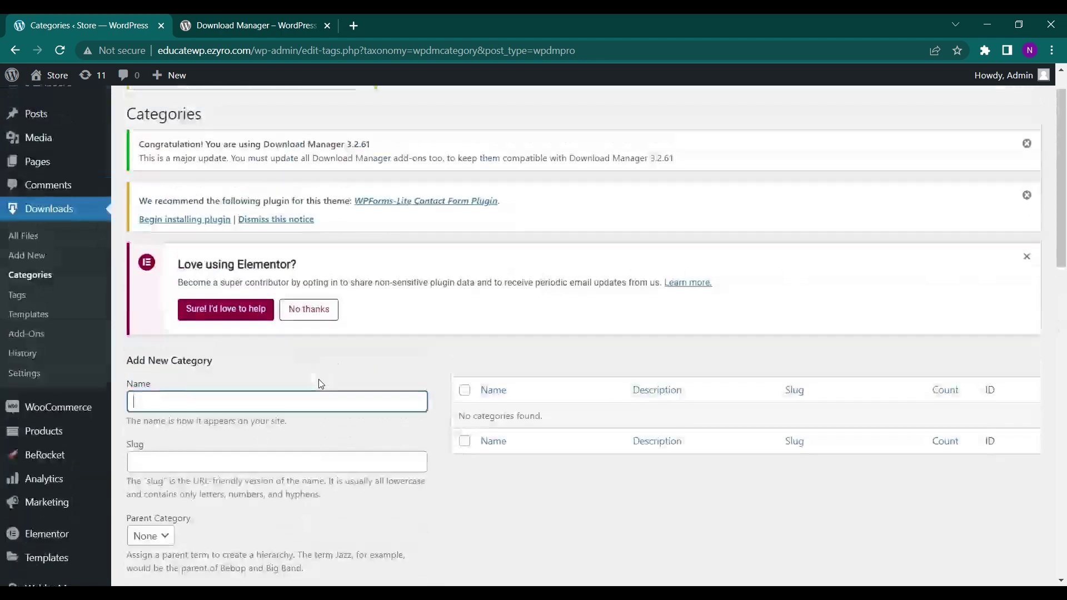
scroll(319, 379, "up", 1)
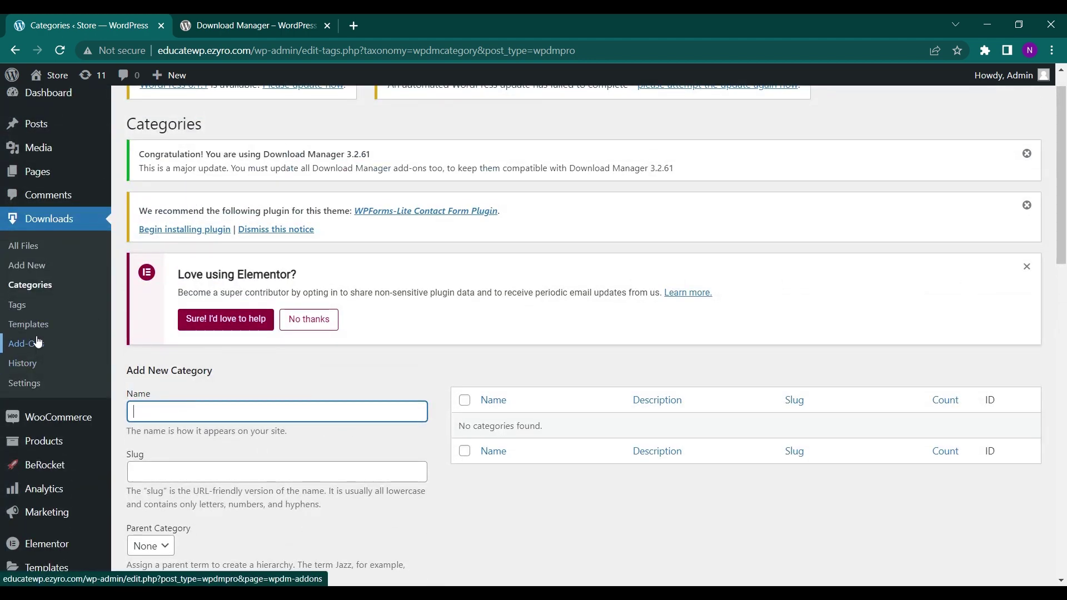
Step: Try to install the free Elementor Addons from the Download Manager add-ons catalogue, and return to the catalogue
left_click(25, 343)
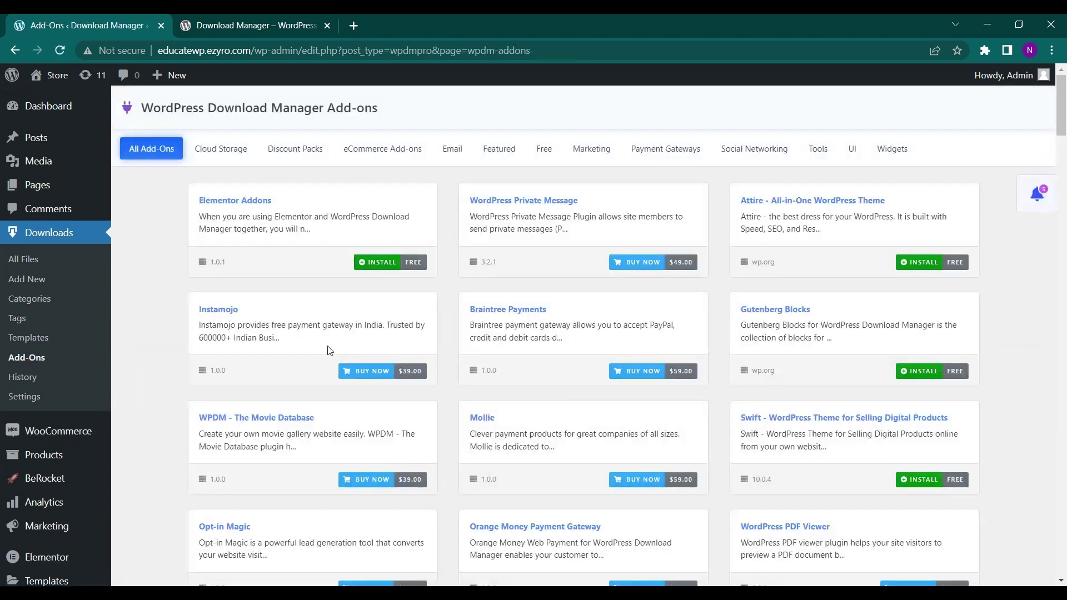
scroll(328, 347, "down", 1)
scroll(328, 347, "up", 1)
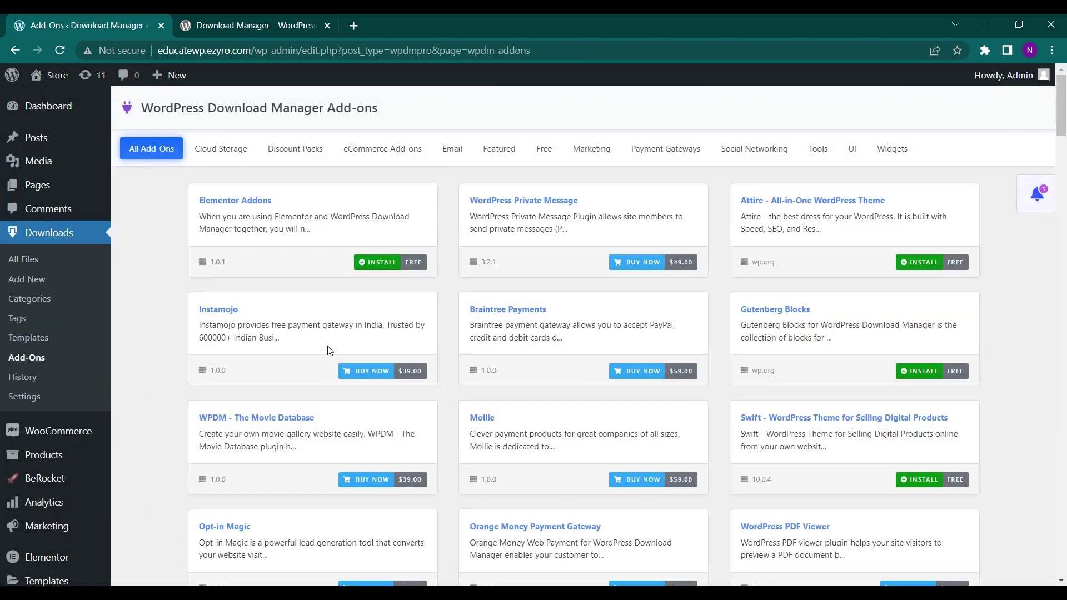
left_click(366, 263)
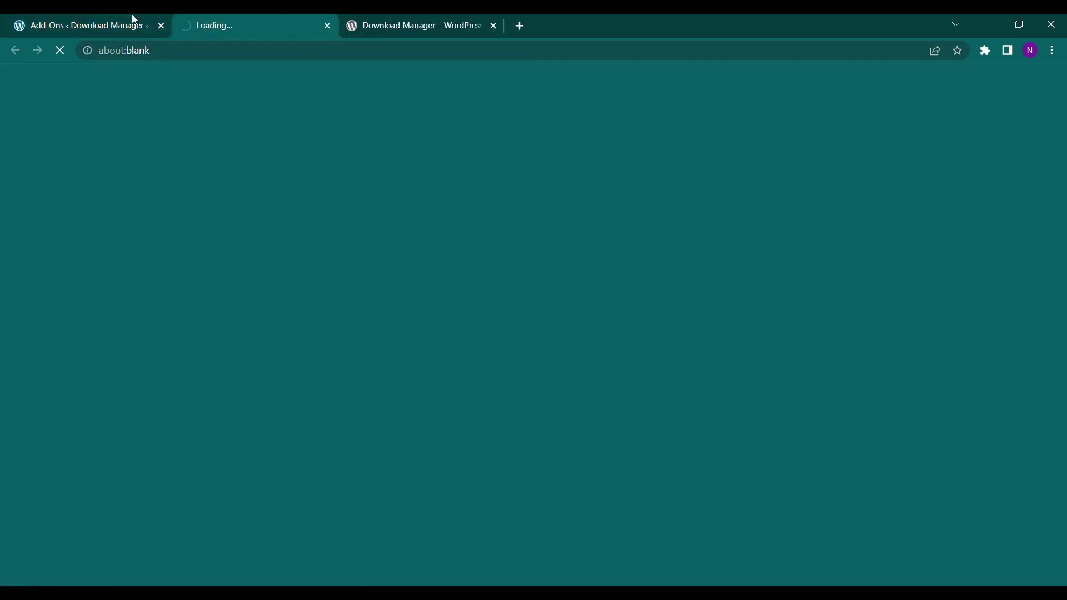
left_click(134, 19)
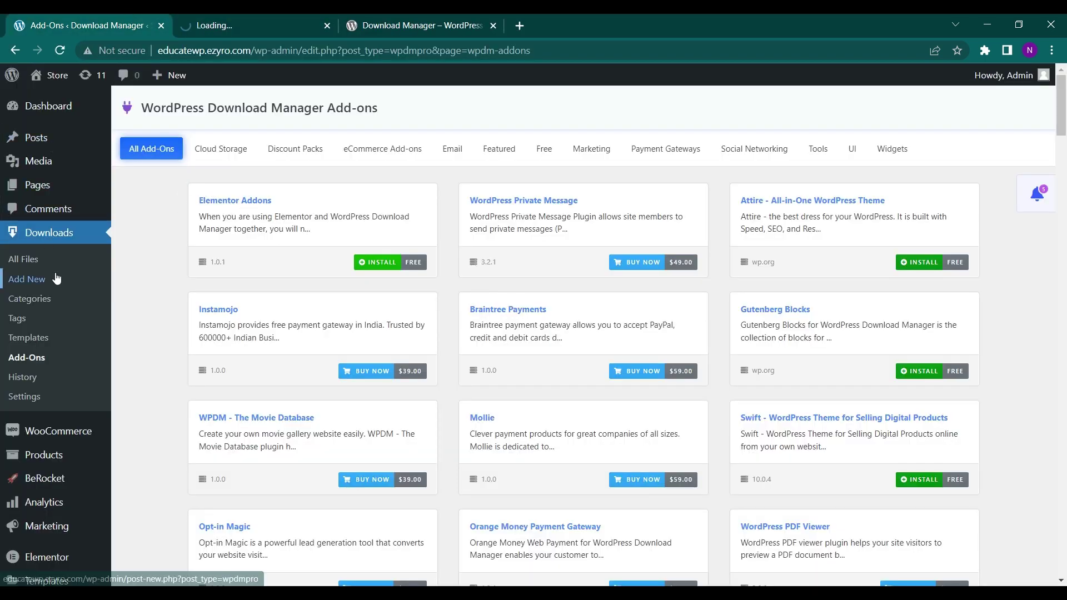
Step: Browse the Download Manager add-ons catalogue for the free and paid extensions on offer
scroll(28, 286, "down", 2)
scroll(313, 268, "up", 1)
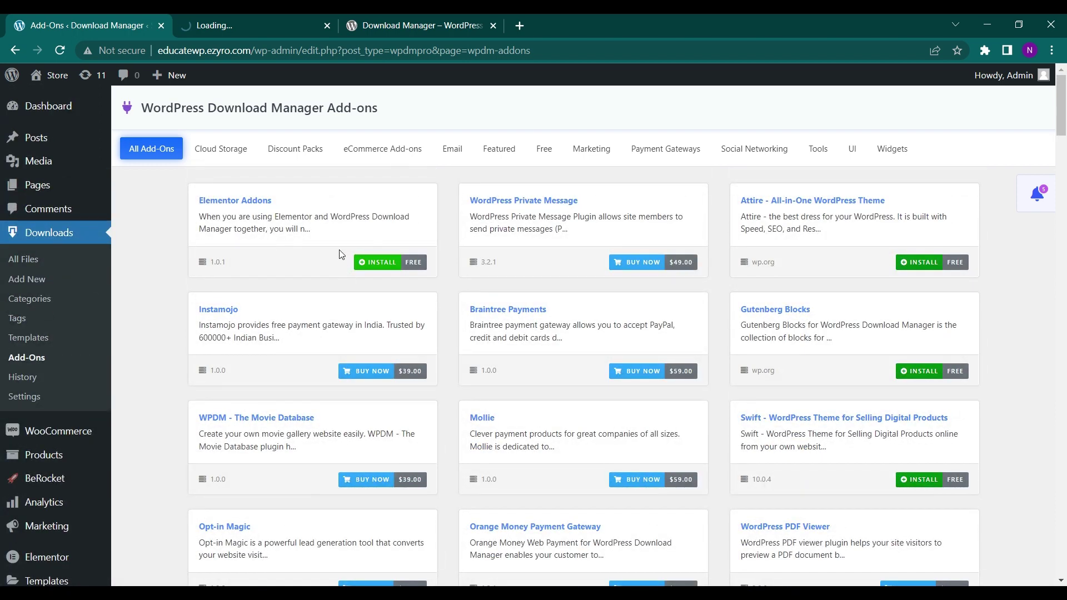
scroll(341, 255, "down", 1)
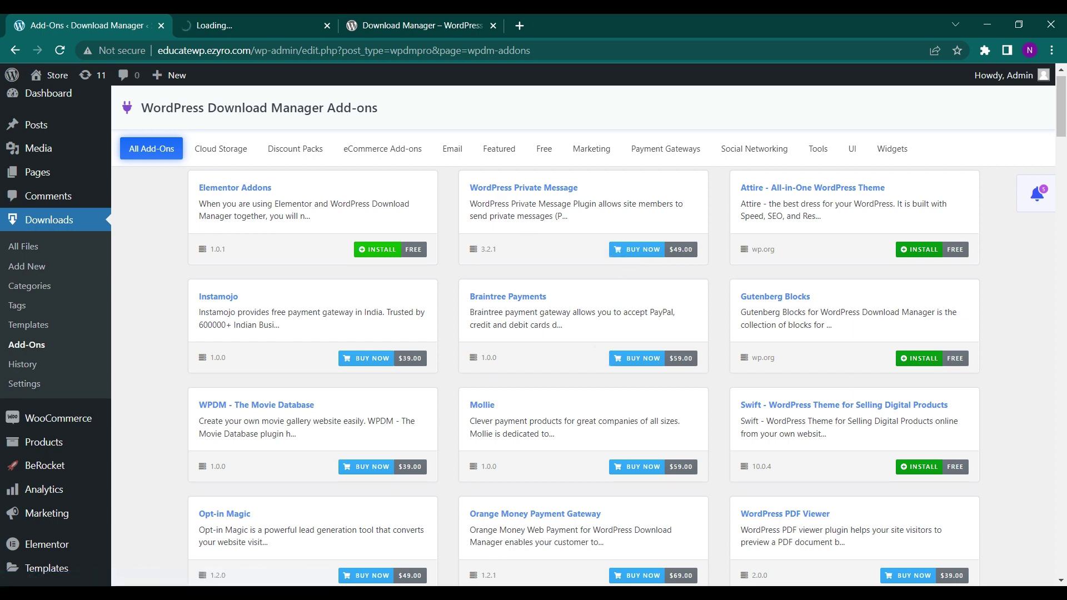
scroll(577, 299, "down", 1)
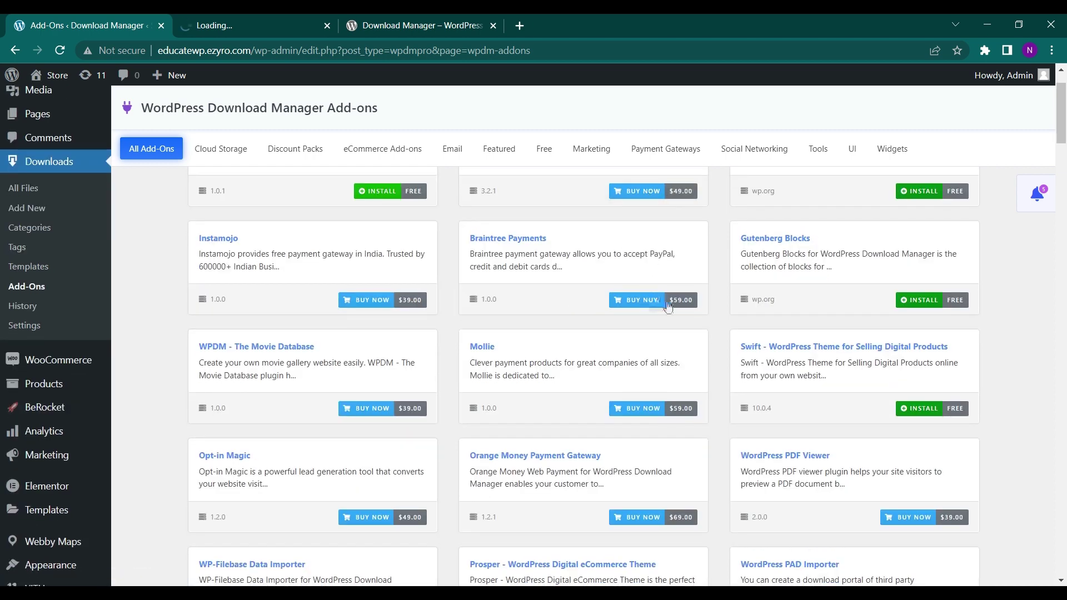
scroll(588, 273, "up", 1)
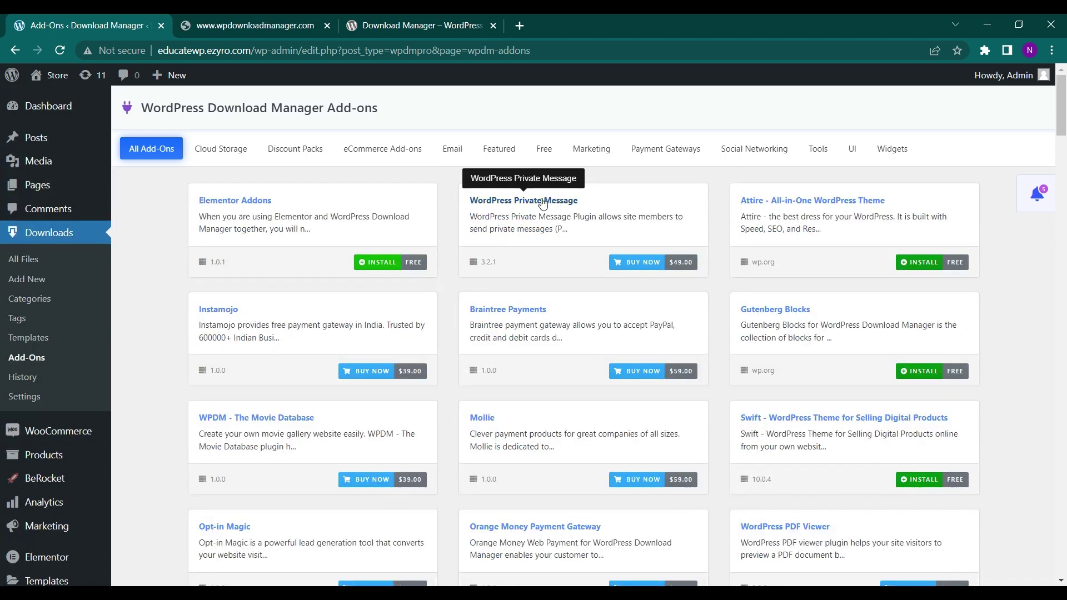
Step: Open the Download Manager history and stats page and examine its filter and export options
left_click(21, 378)
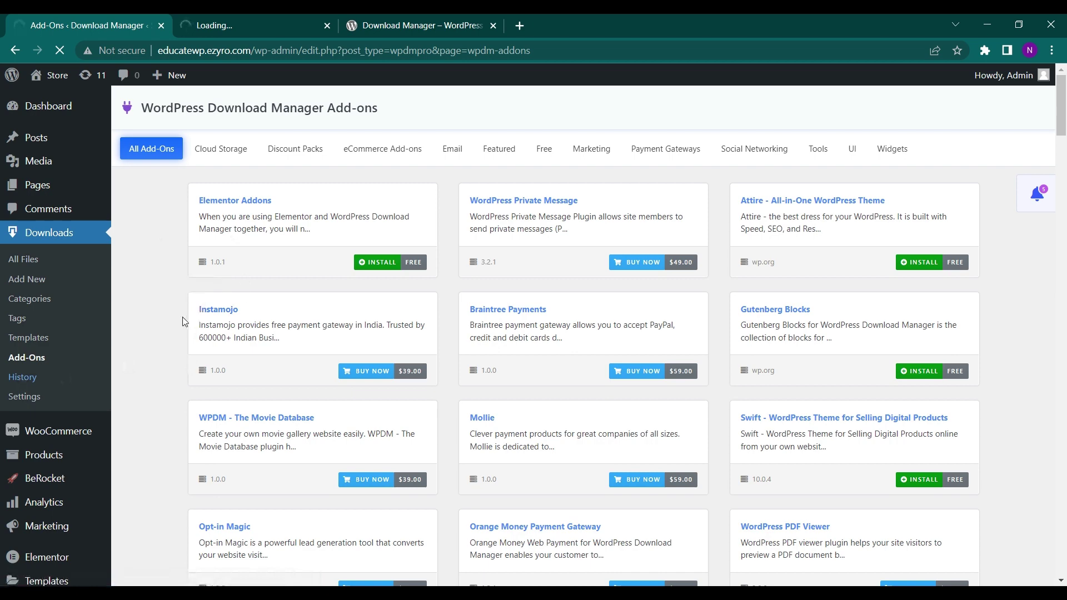
scroll(295, 245, "down", 1)
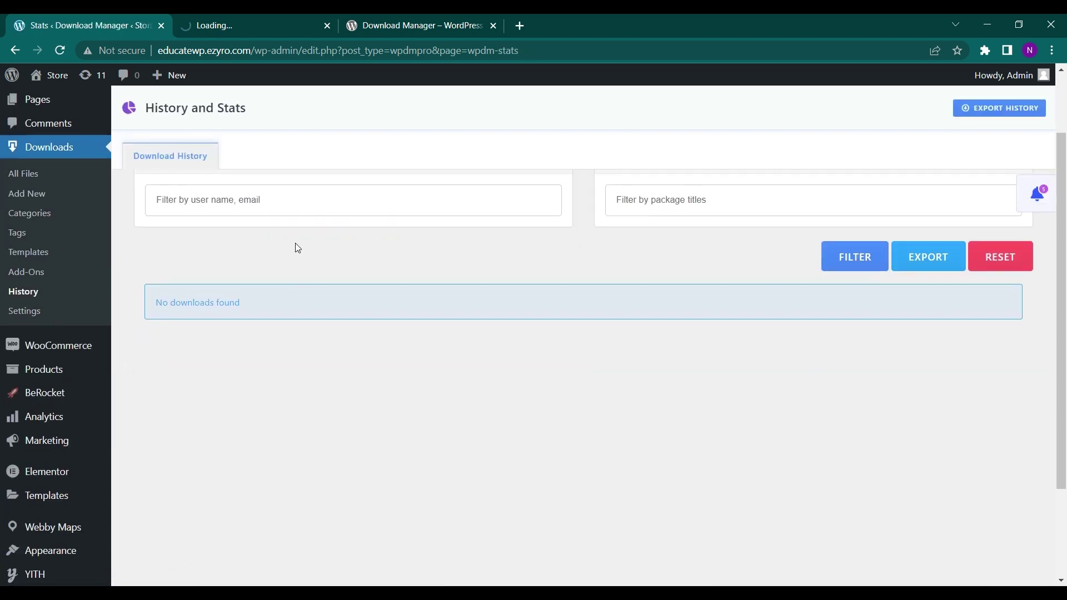
Step: Open the Download Manager settings and look through the Basic options for editor, file access and reCAPTCHA
scroll(249, 259, "up", 1)
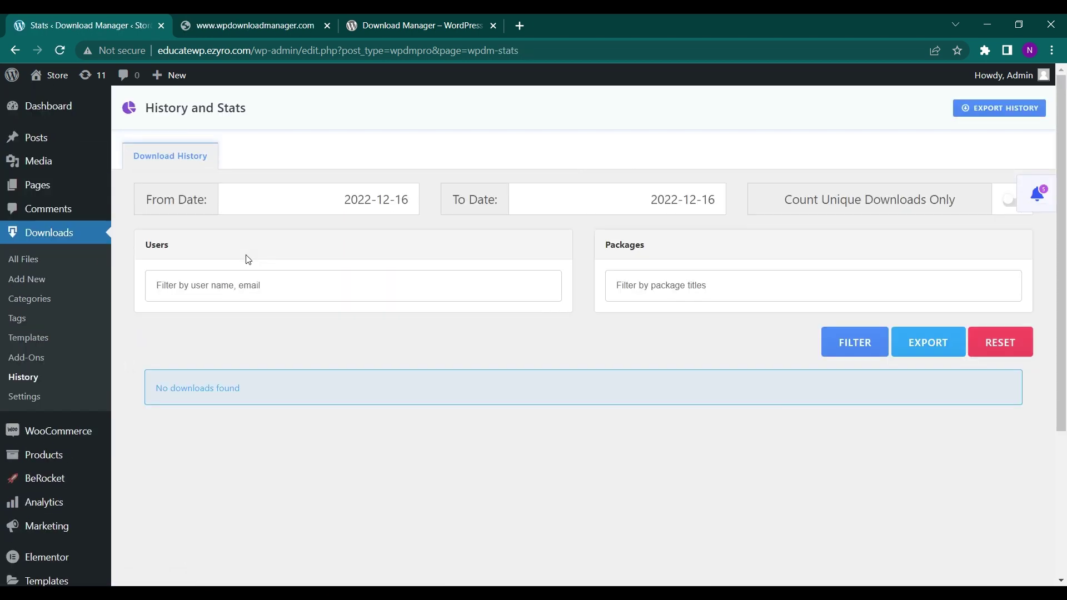
left_click(49, 406)
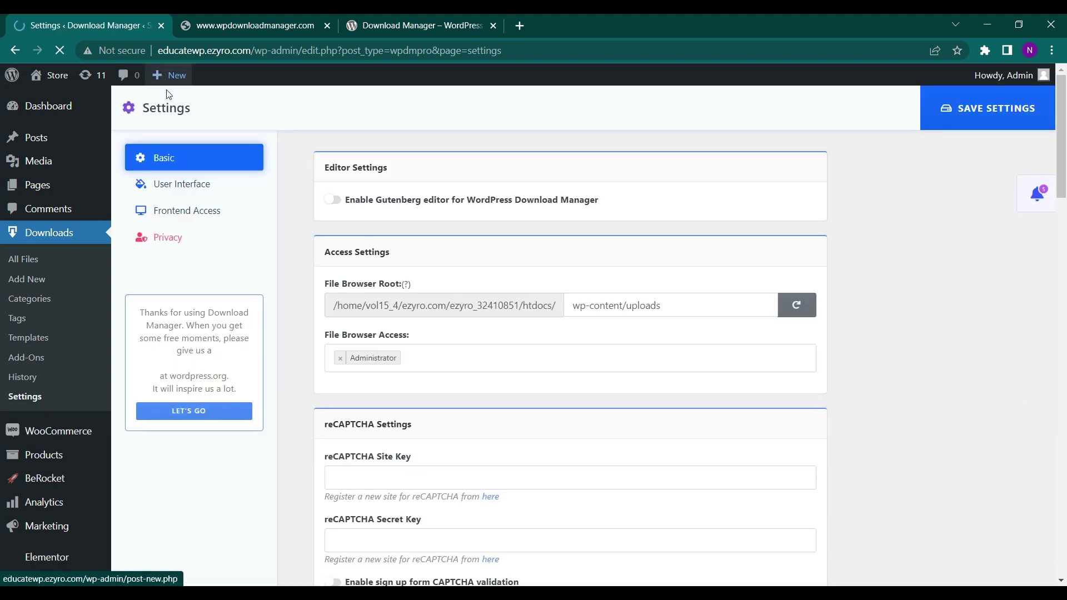
scroll(262, 398, "down", 1)
scroll(262, 397, "up", 1)
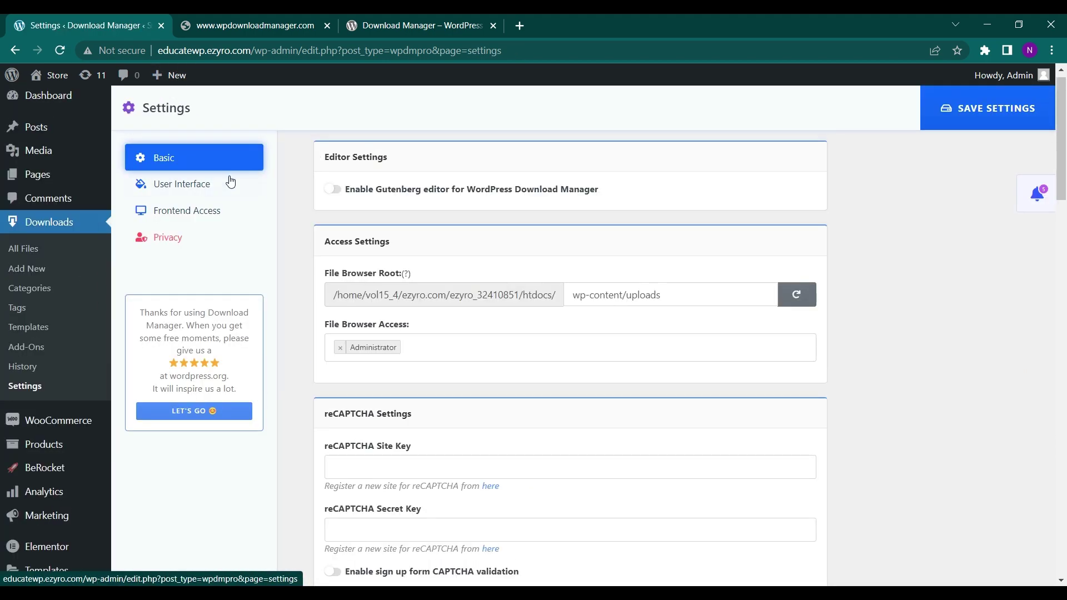
scroll(375, 226, "down", 2)
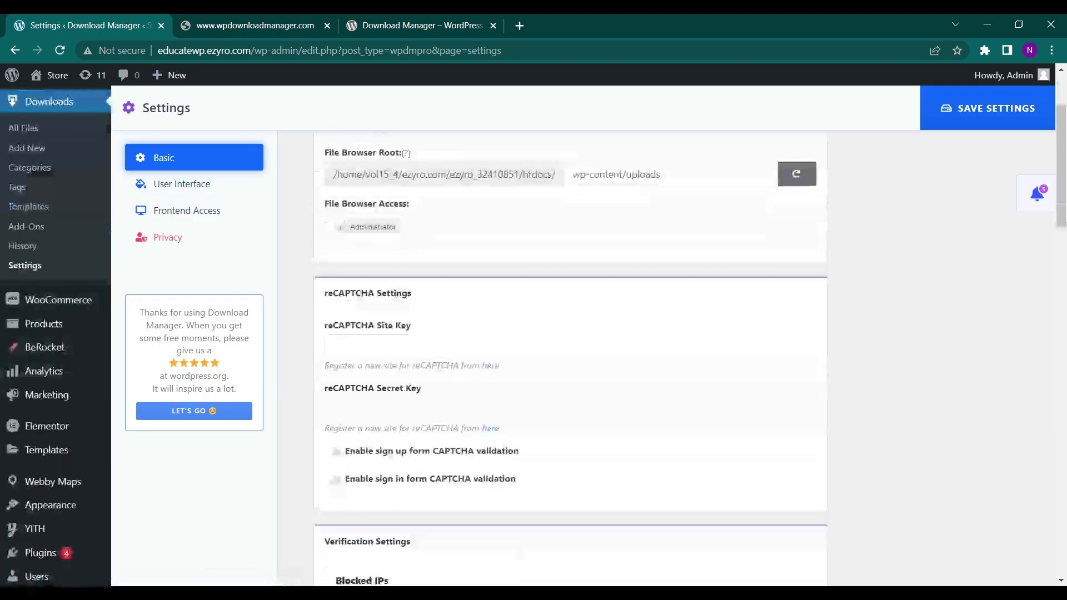
Step: Look at the User Interface settings and open the Frontend Access settings at the User Dashboard section
left_click(195, 195)
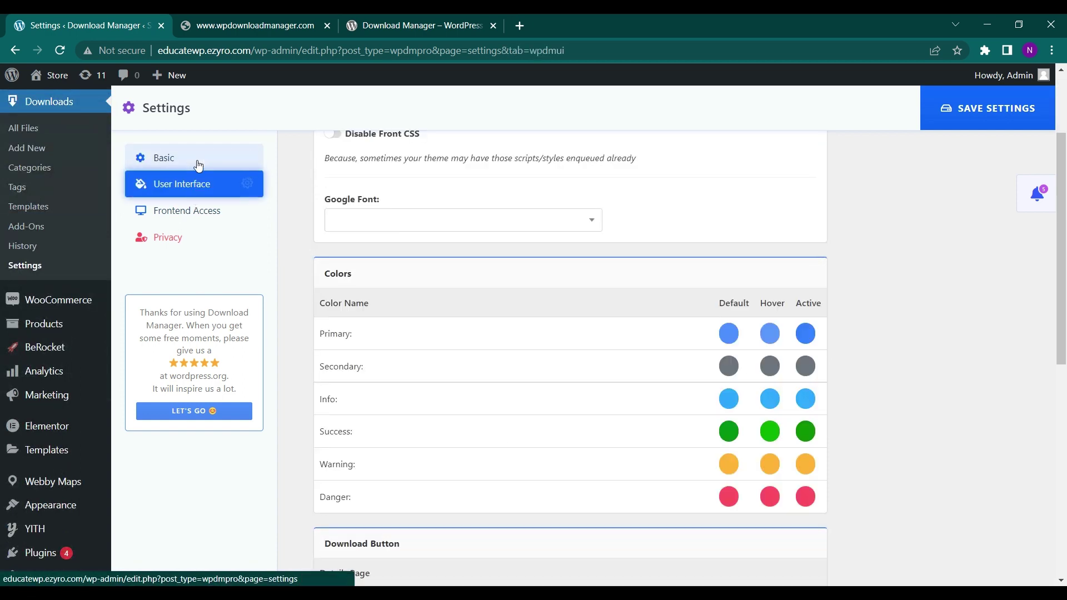
left_click(198, 164)
left_click(202, 217)
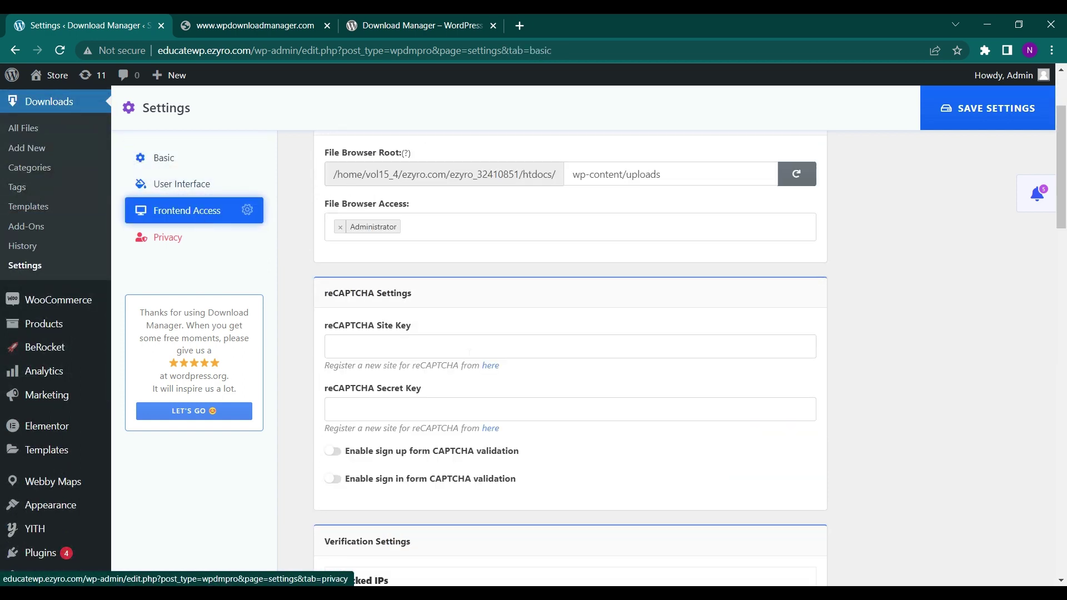
scroll(474, 362, "down", 3)
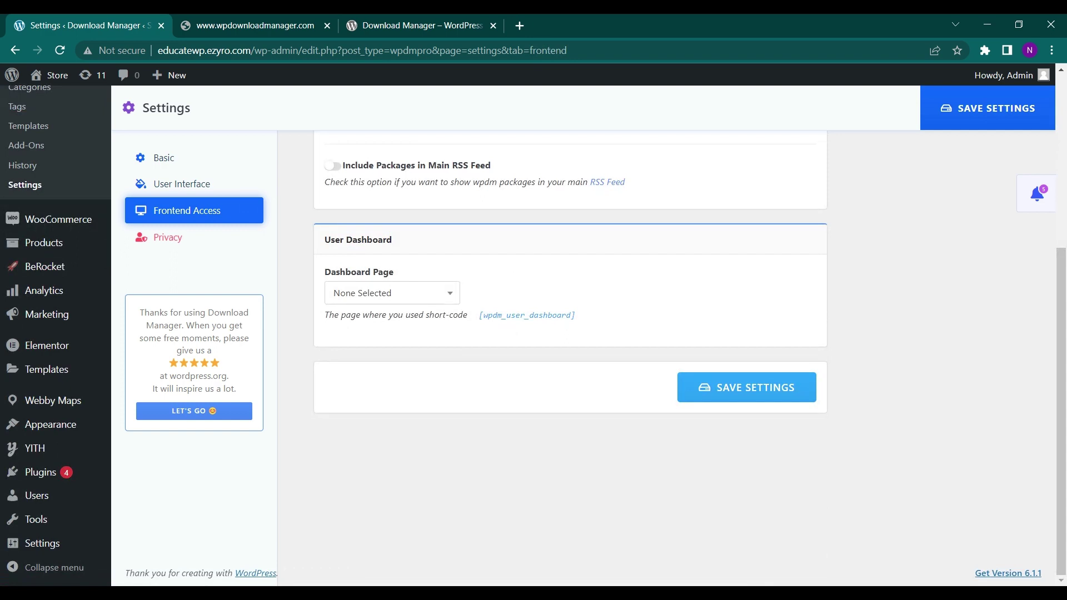
Step: Browse the pages offered for the Dashboard Page setting and close the list without choosing one
left_click(441, 303)
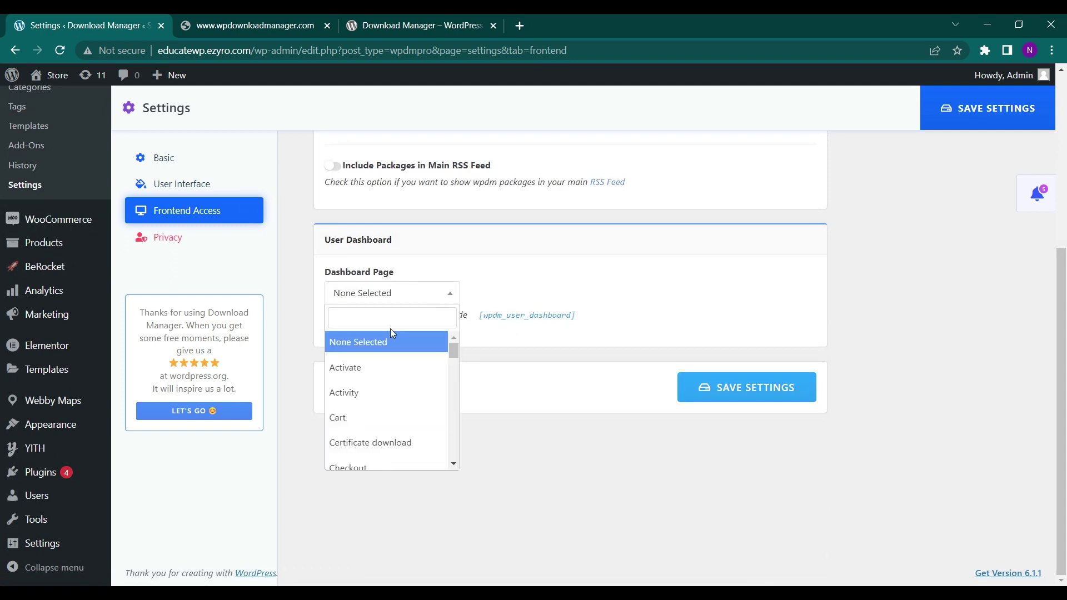
scroll(395, 414, "down", 3)
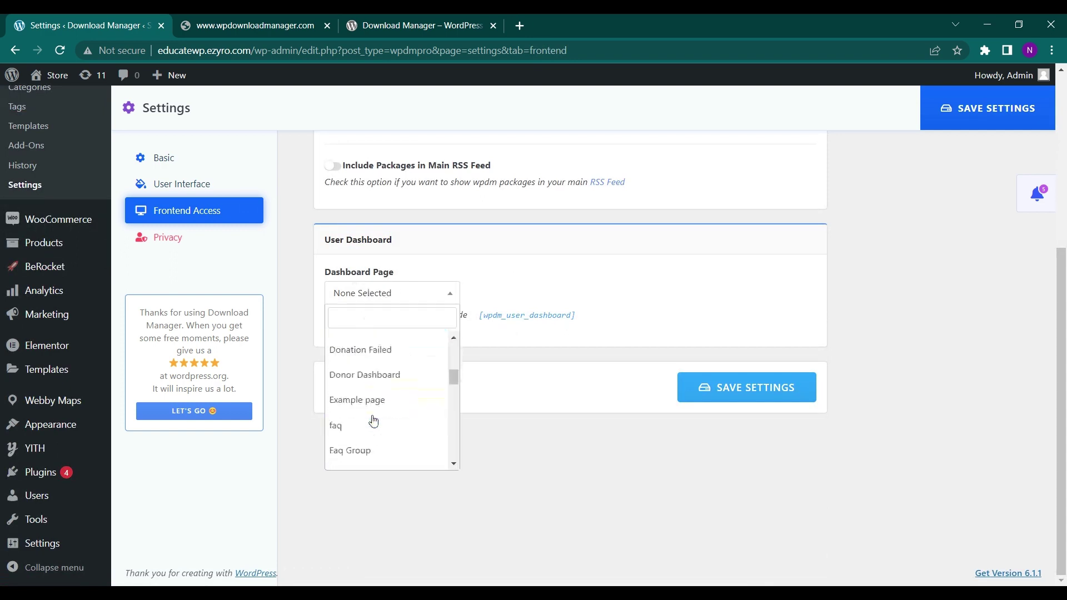
scroll(371, 419, "up", 2)
scroll(406, 346, "up", 3)
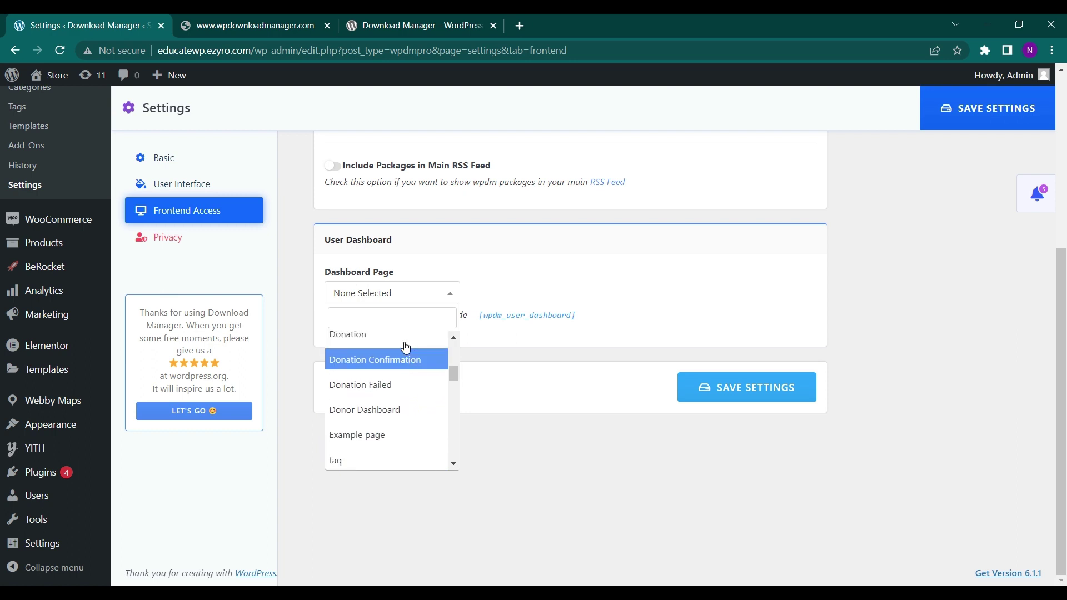
scroll(405, 348, "down", 3)
scroll(384, 410, "up", 4)
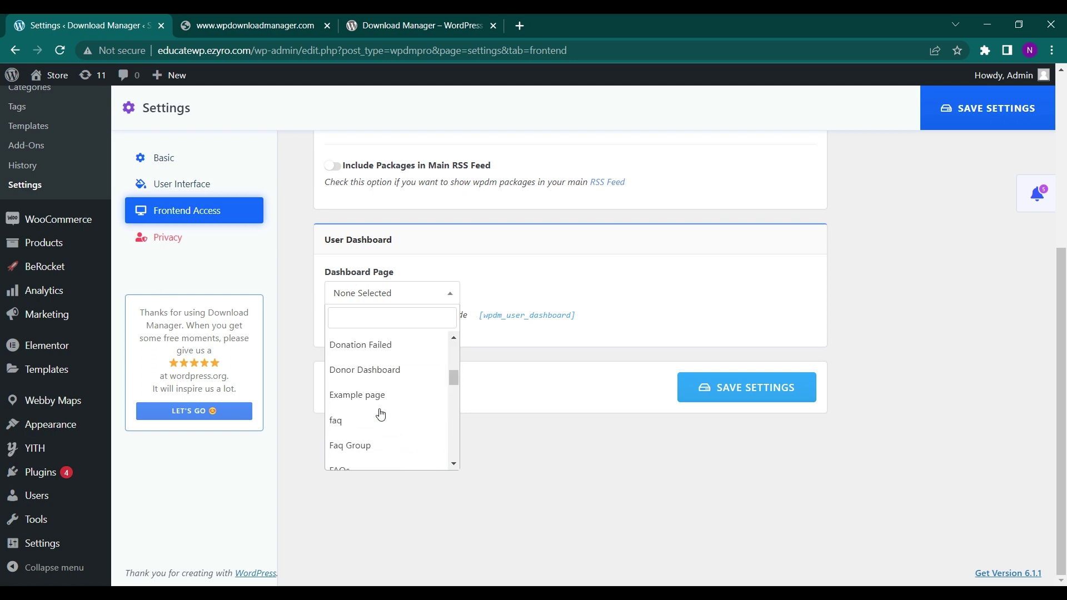
scroll(381, 414, "up", 4)
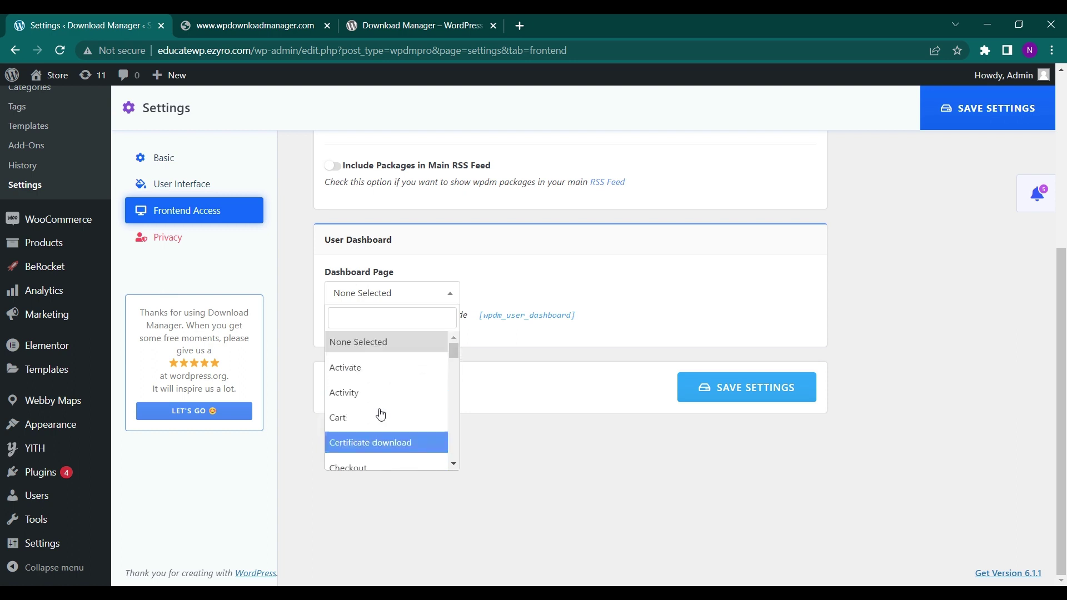
scroll(381, 414, "down", 5)
scroll(381, 414, "down", 3)
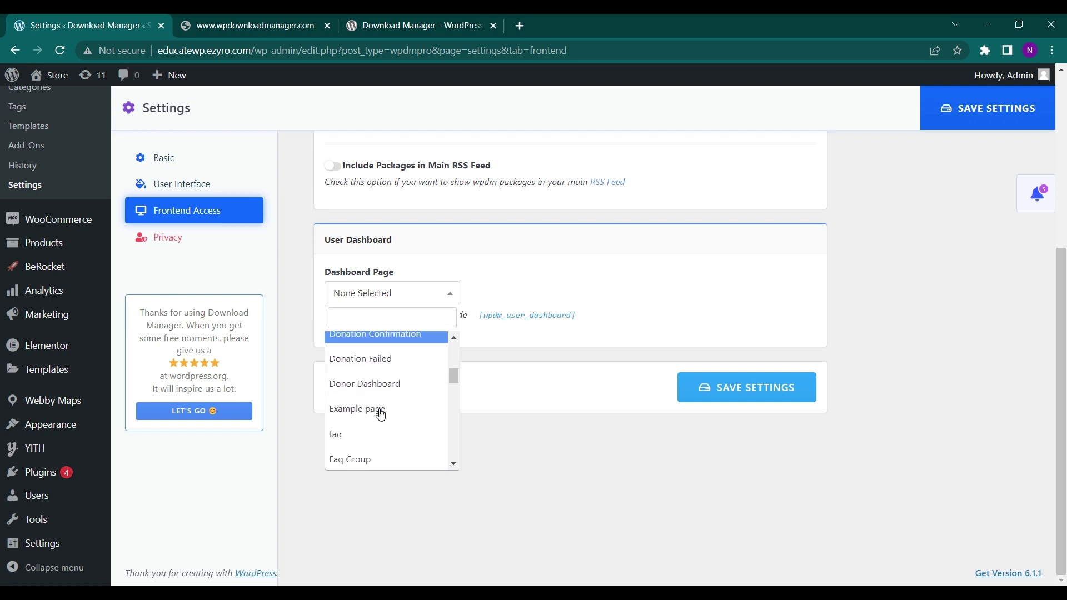
scroll(380, 414, "down", 7)
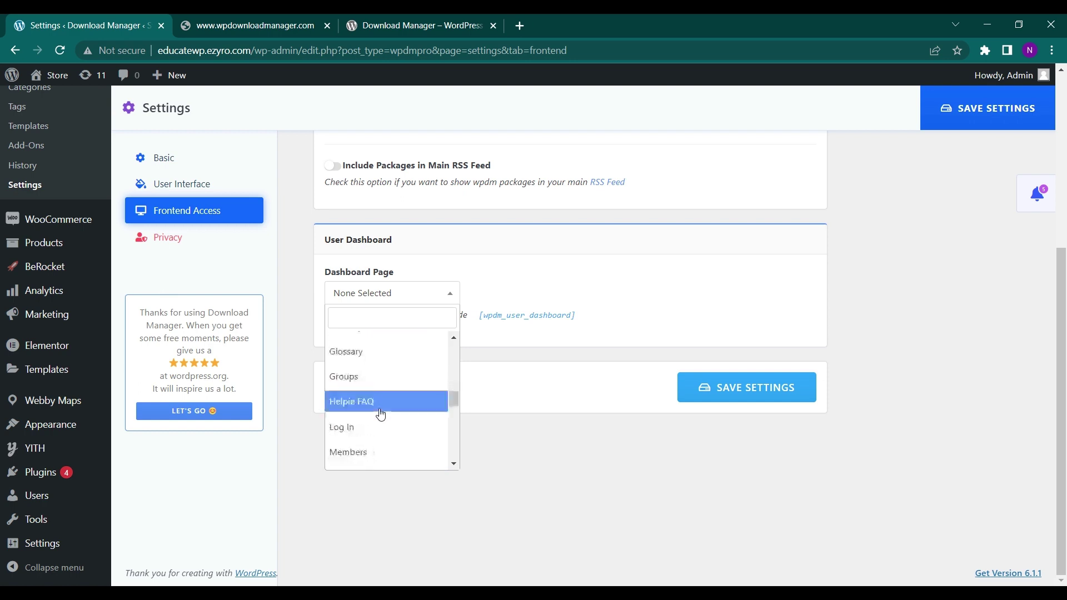
scroll(381, 415, "down", 9)
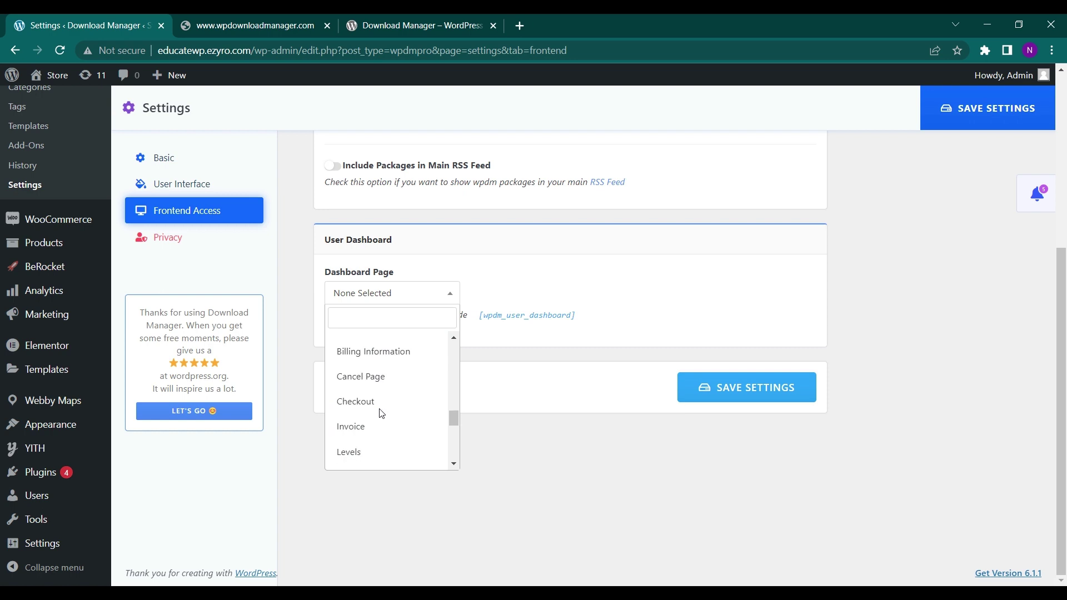
scroll(381, 414, "down", 5)
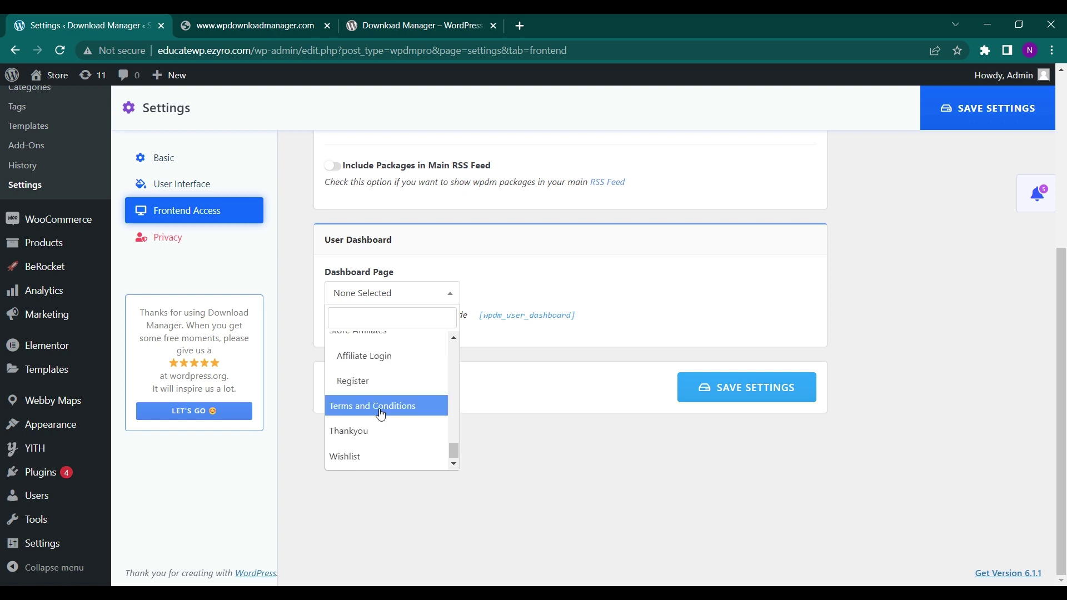
scroll(380, 415, "up", 10)
scroll(381, 416, "up", 2)
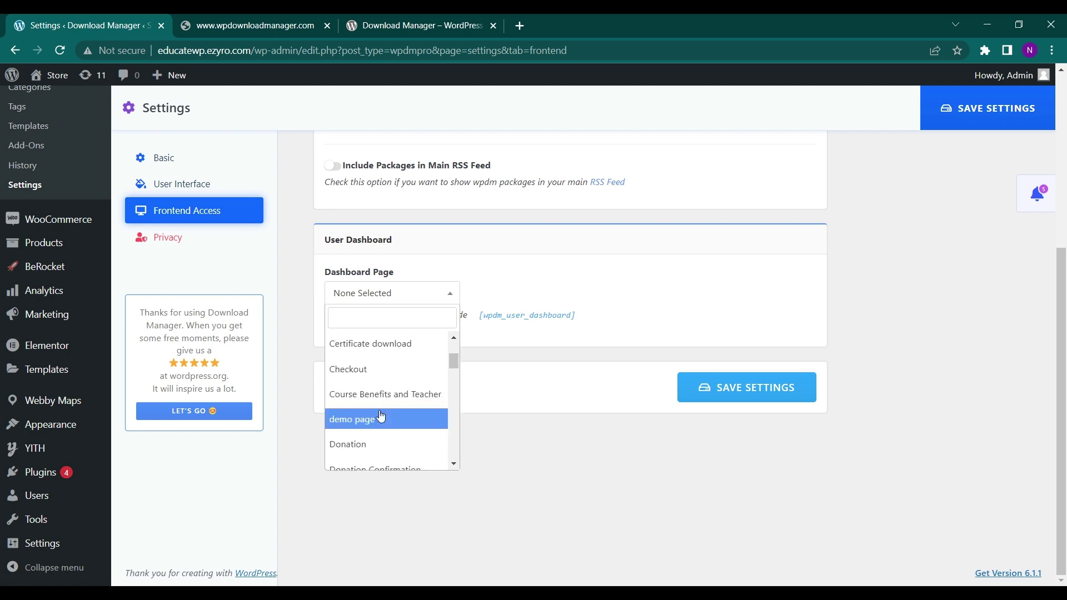
scroll(381, 416, "down", 2)
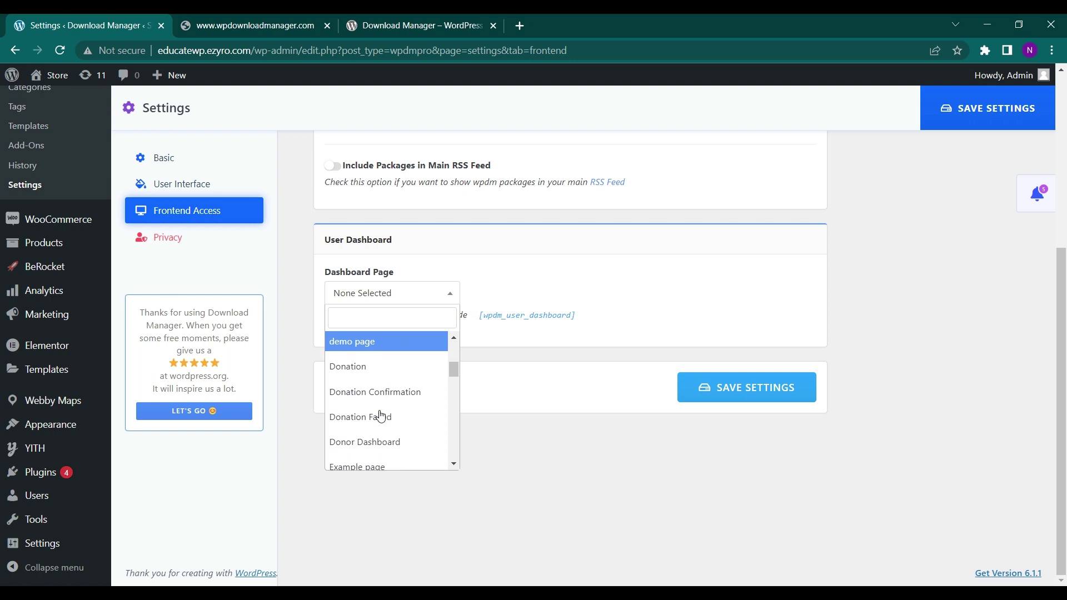
scroll(381, 416, "up", 6)
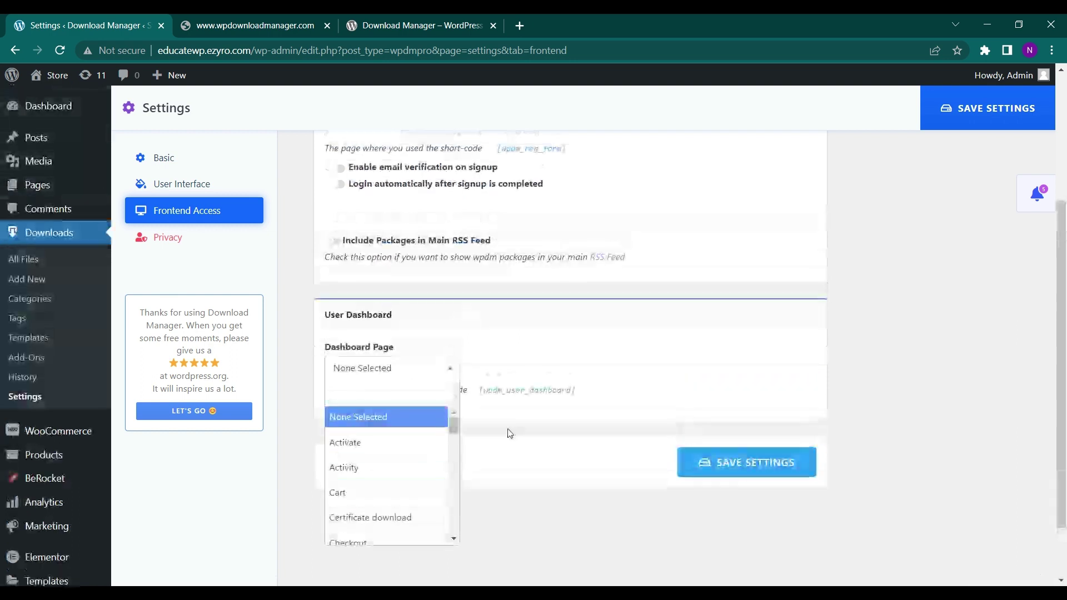
left_click(522, 431)
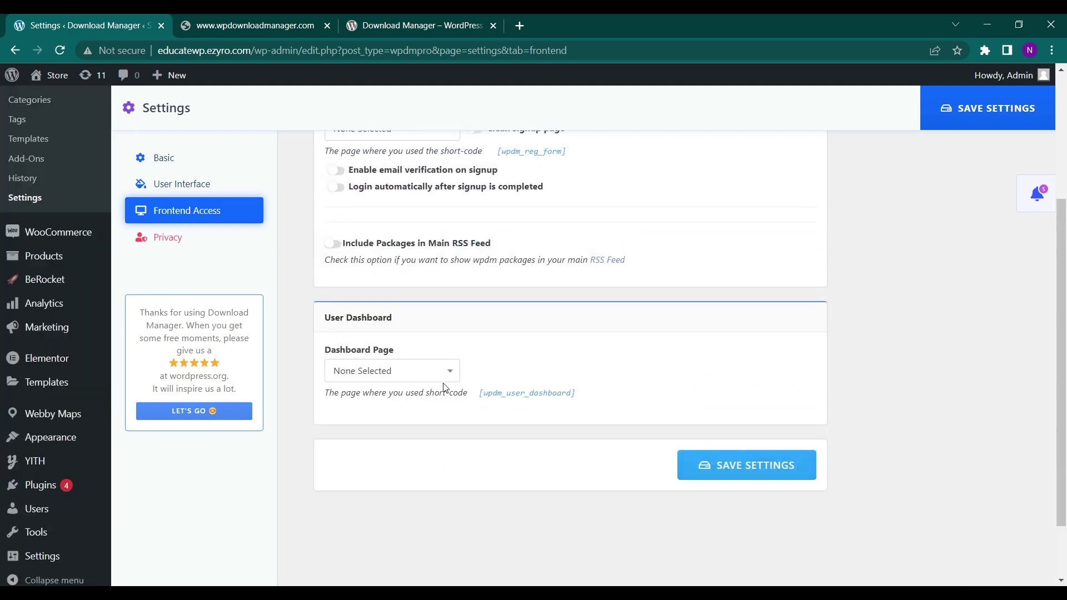
Step: Copy the [wpdm_user_dashboard] shortcode and check the pages offered for the Dashboard Page again without choosing one
left_click_drag(497, 393, 562, 393)
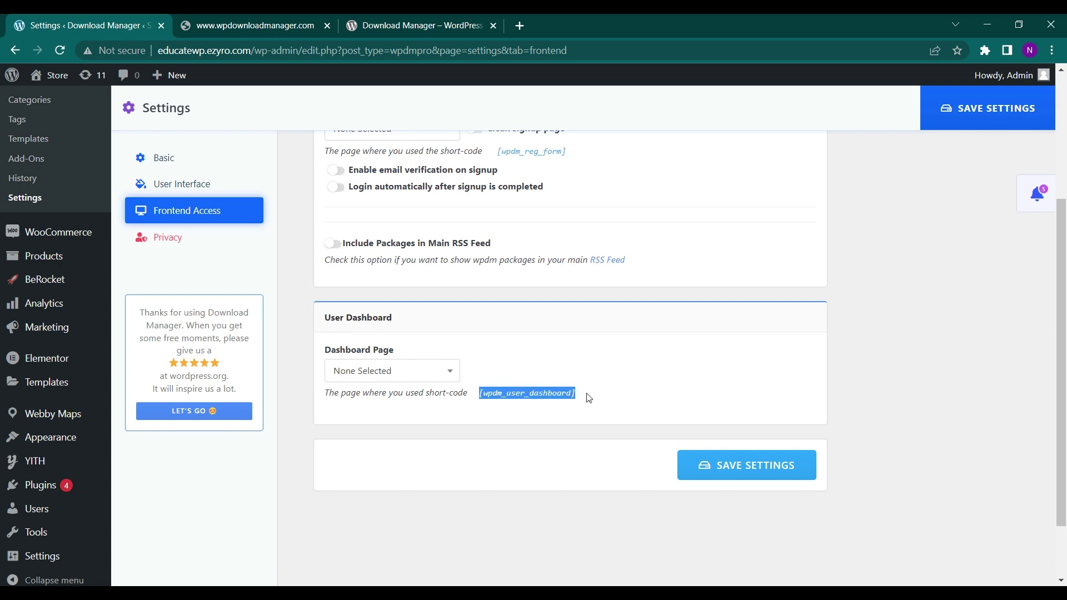
left_click(398, 375)
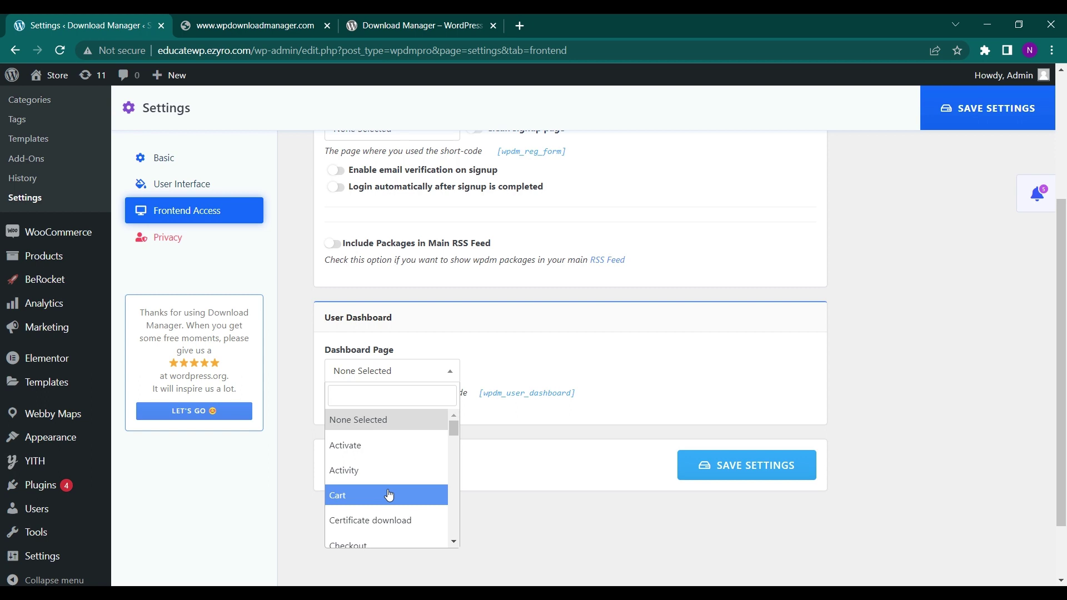
scroll(392, 493, "down", 2)
scroll(389, 495, "down", 3)
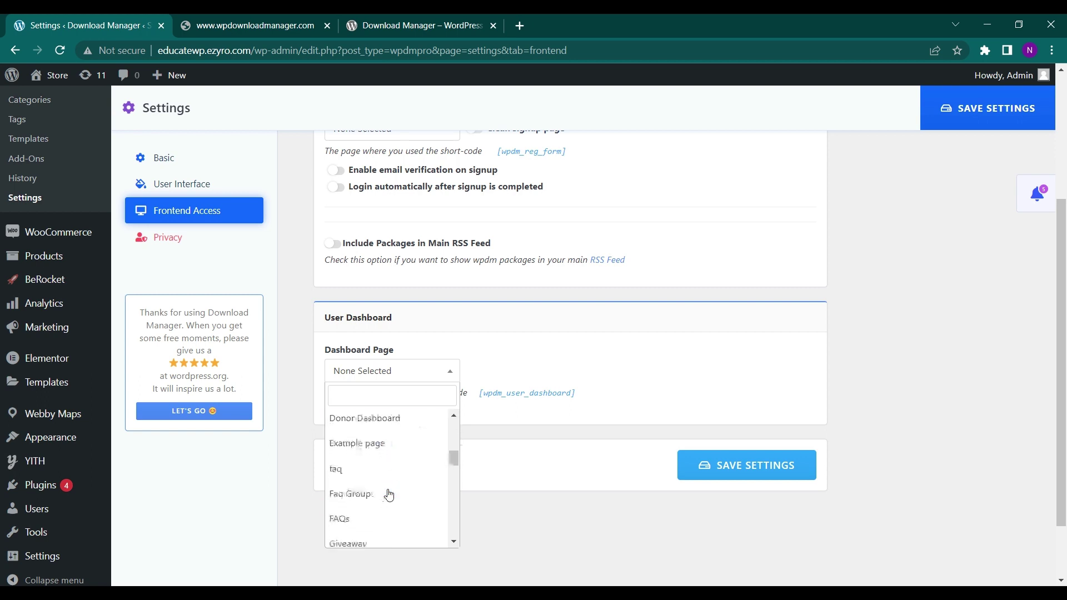
scroll(389, 495, "up", 2)
scroll(389, 495, "down", 3)
scroll(389, 494, "down", 8)
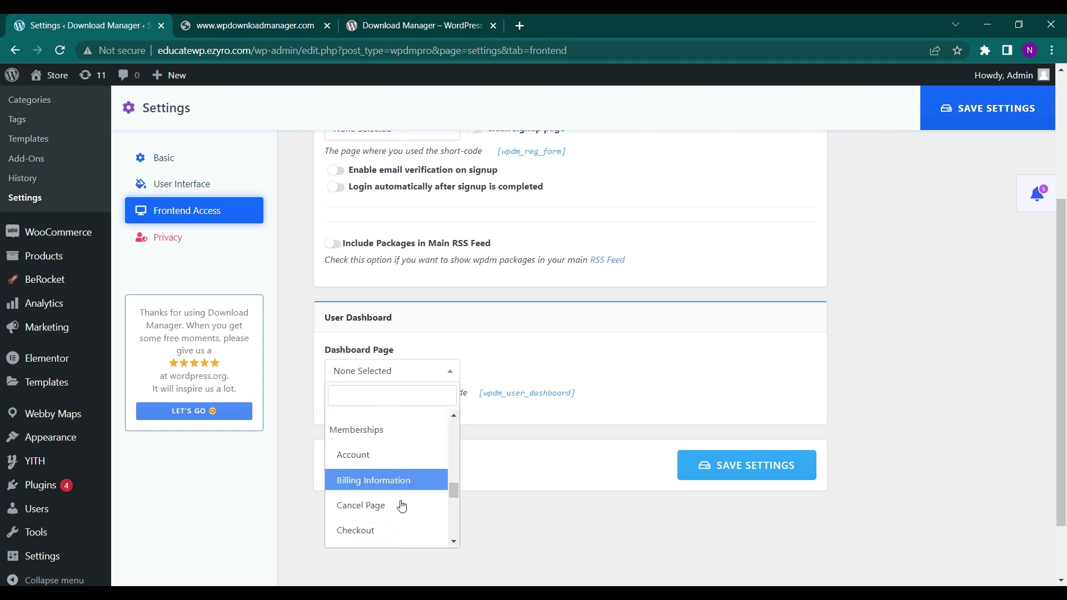
left_click(528, 472)
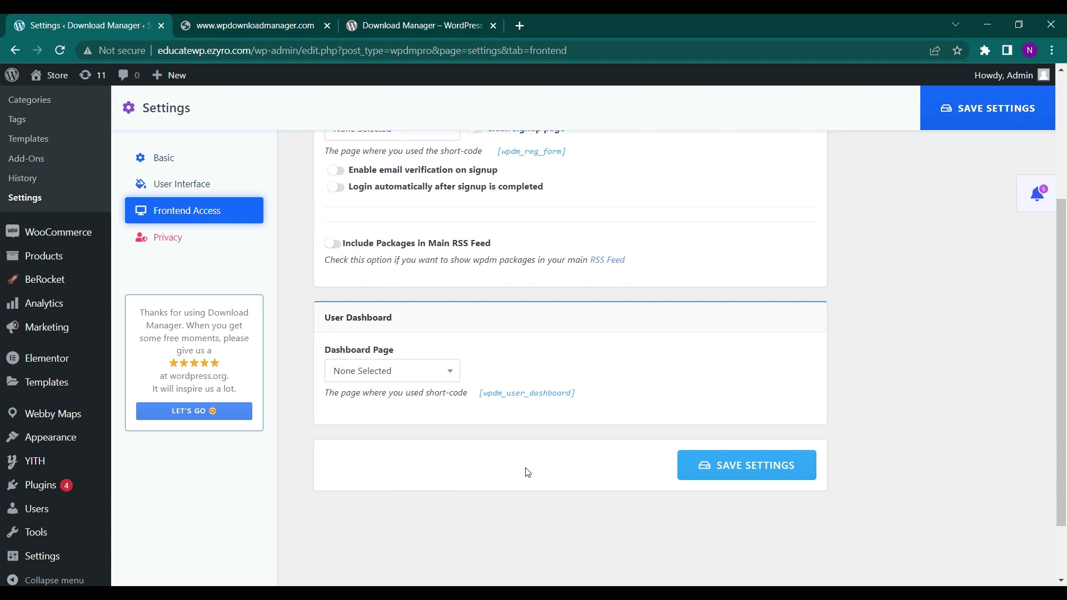
Step: Open the Certificate download page for editing from the list of all site pages
scroll(524, 469, "up", 4)
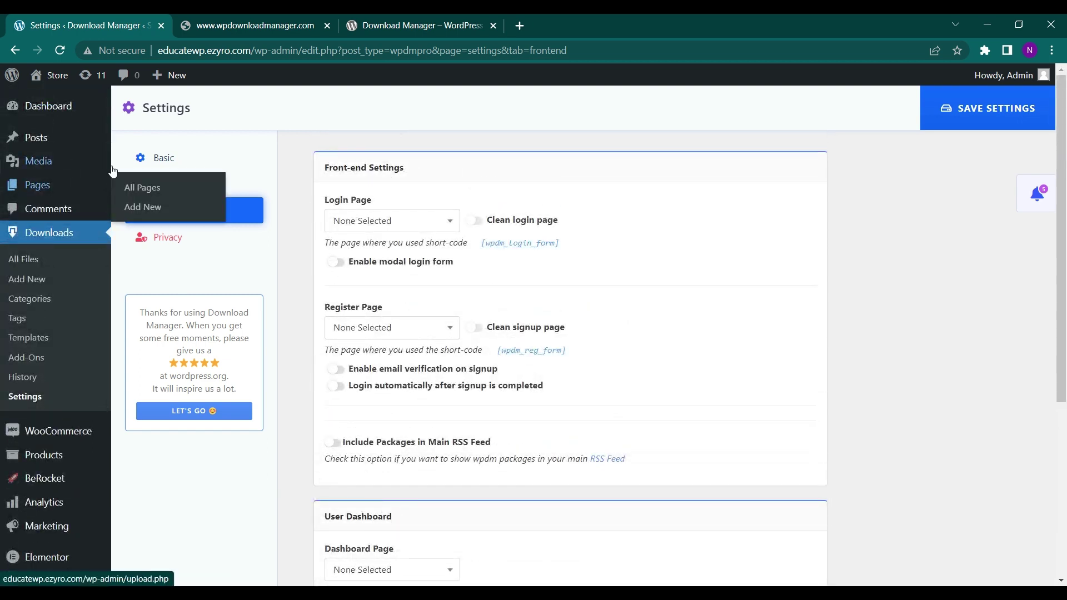
mouse_move(85, 192)
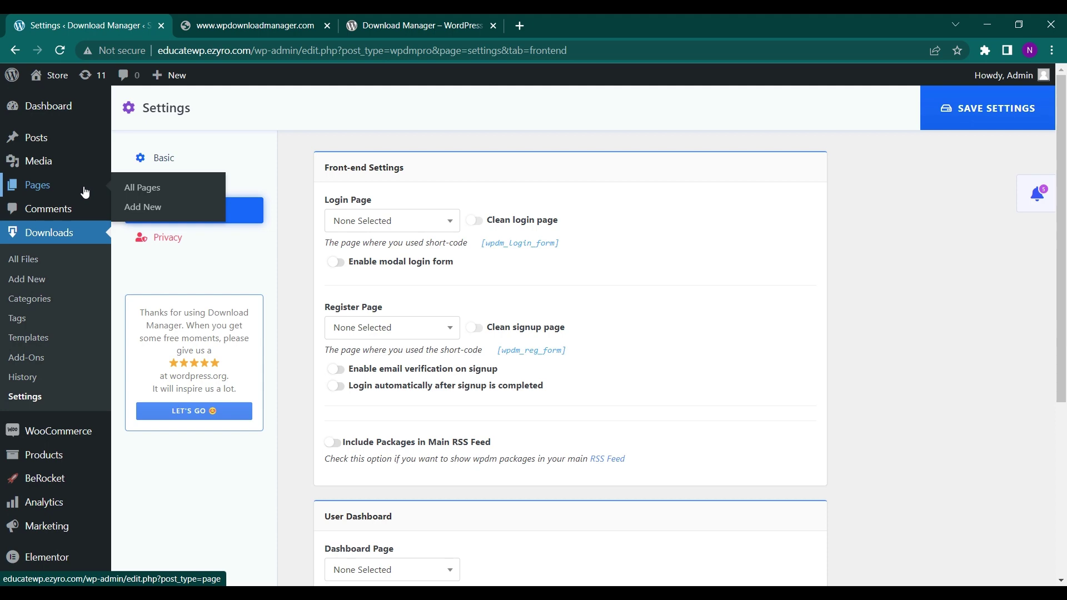
left_click(142, 189)
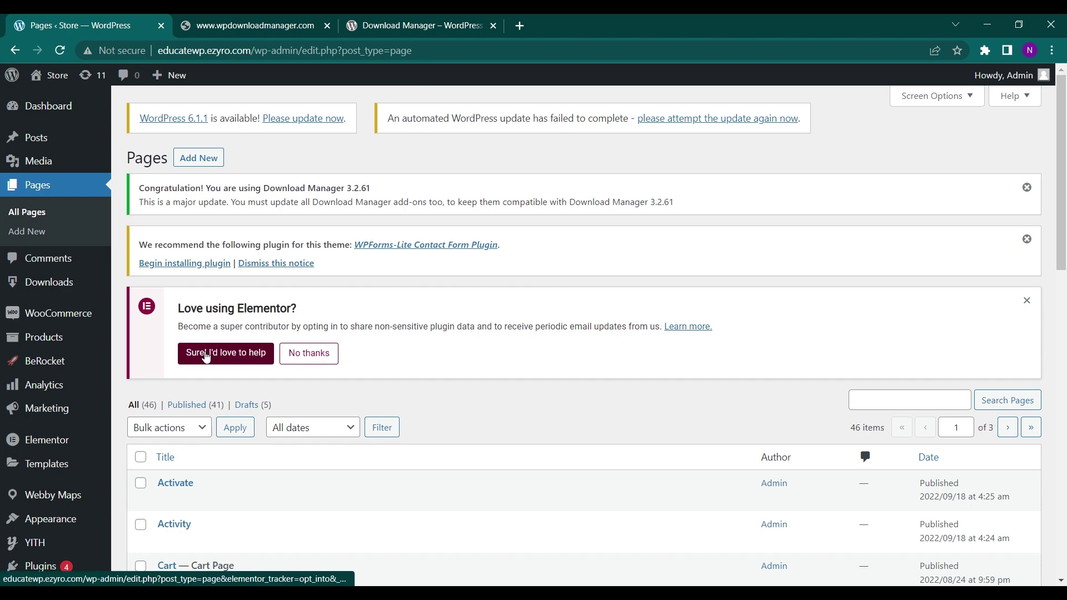
scroll(199, 425, "down", 5)
scroll(199, 425, "down", 2)
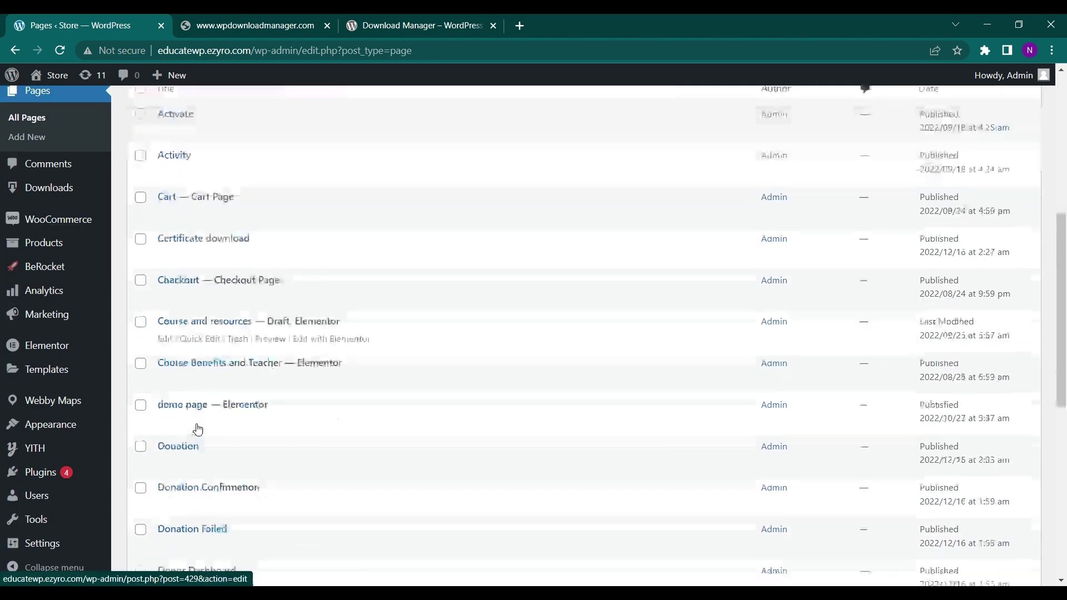
left_click(207, 230)
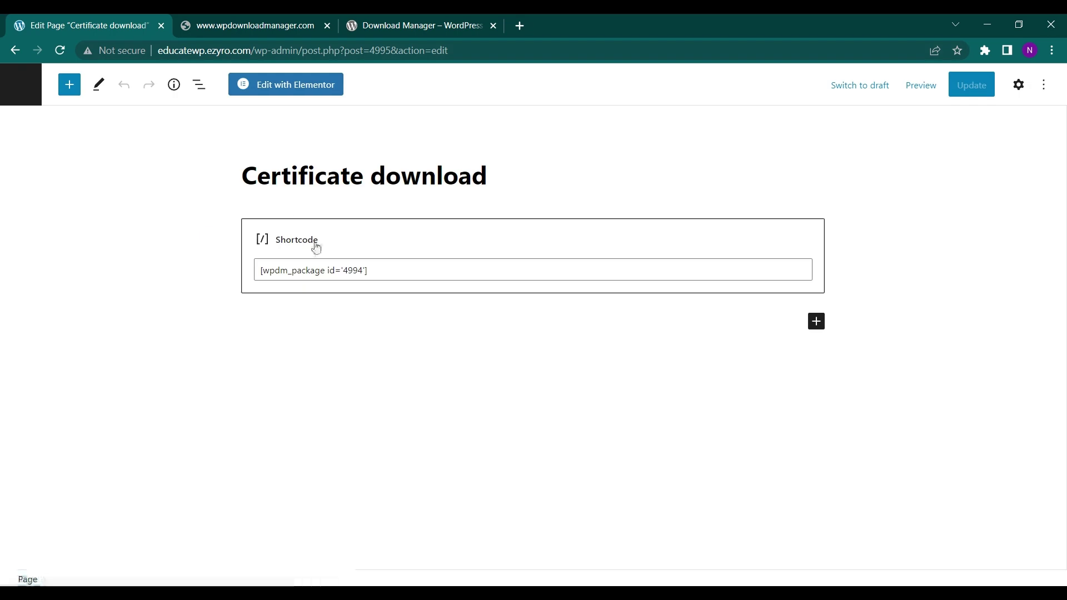
Step: Replace the shortcode on the Certificate download page with [wpdm_user_dashboard] and update the page
left_click_drag(389, 270, 243, 294)
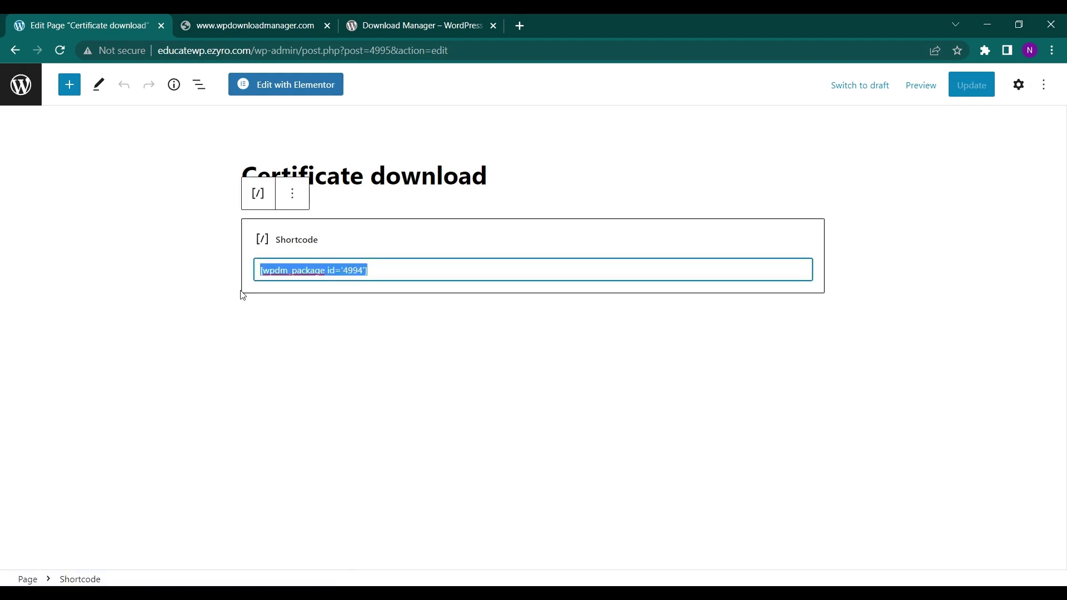
type("[wpdm_user_dashboard]")
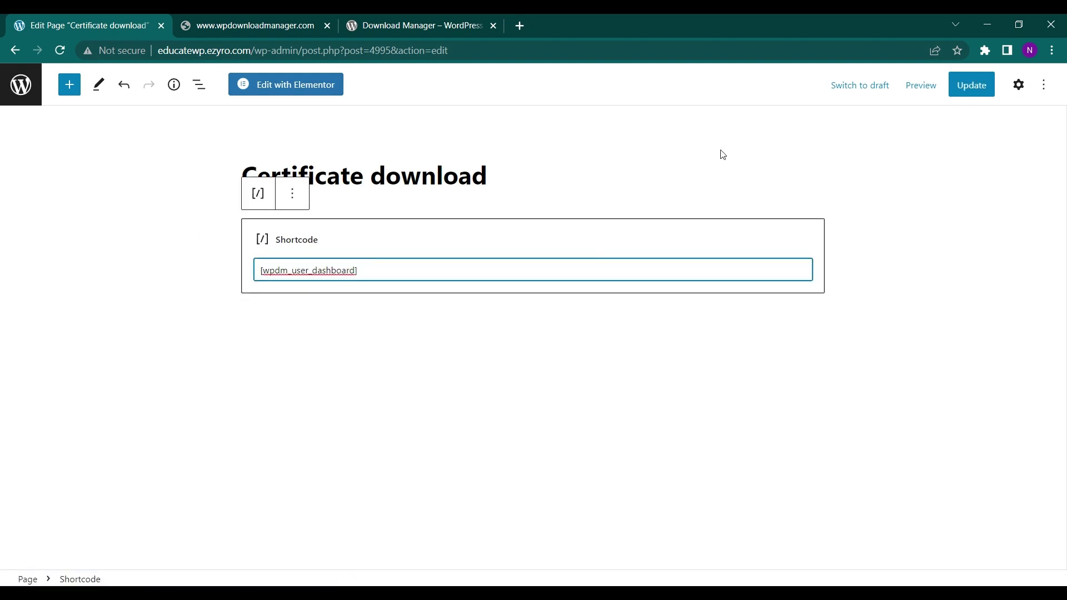
left_click(960, 89)
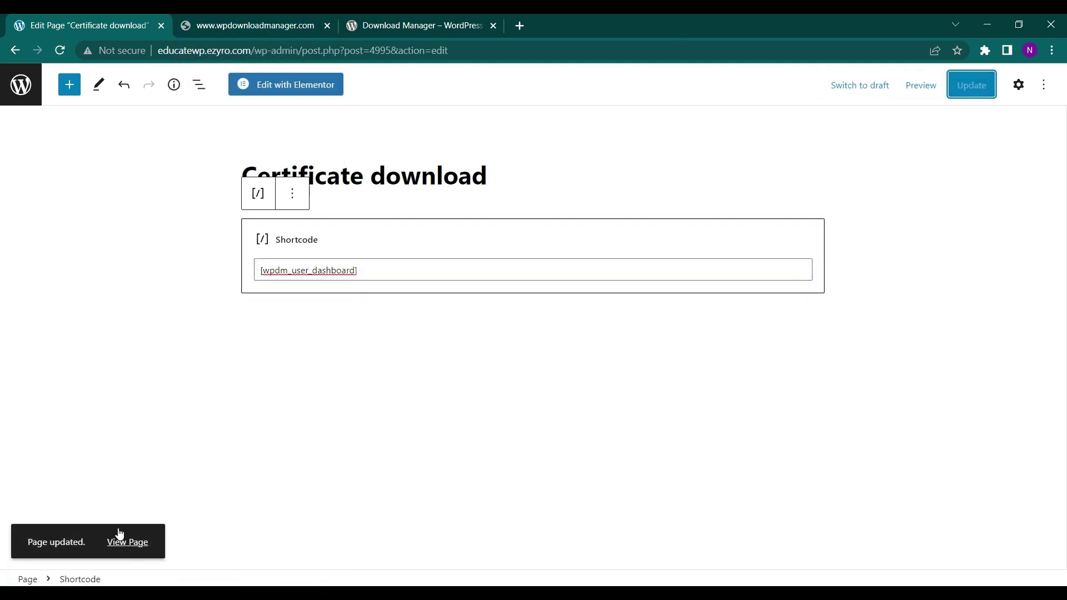
Step: View the updated Certificate download page in a new browser tab and examine its user dashboard
left_click_drag(128, 545, 325, 19)
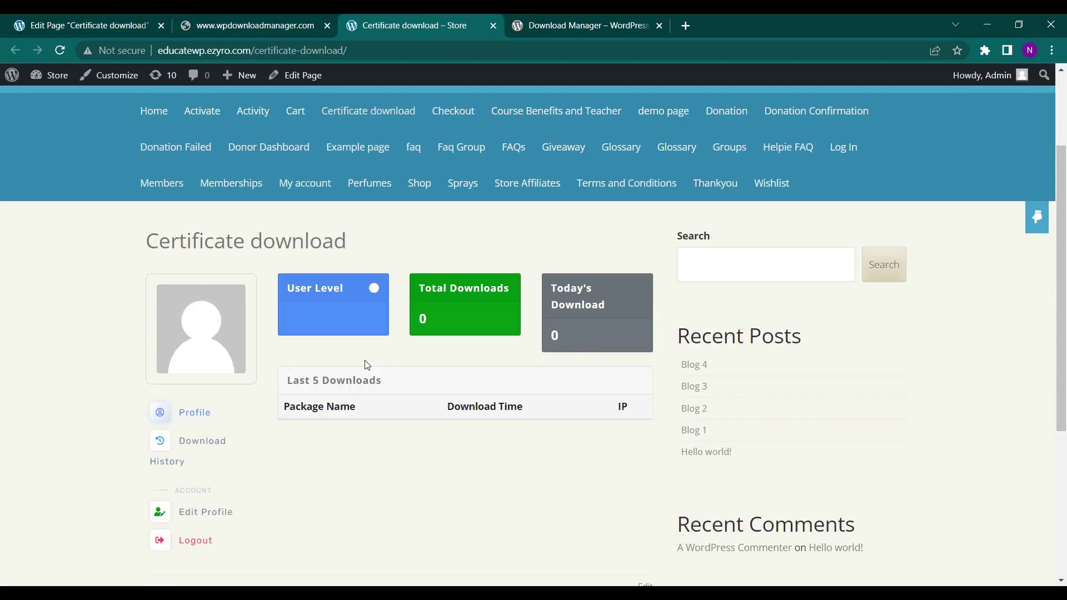
scroll(279, 443, "down", 2)
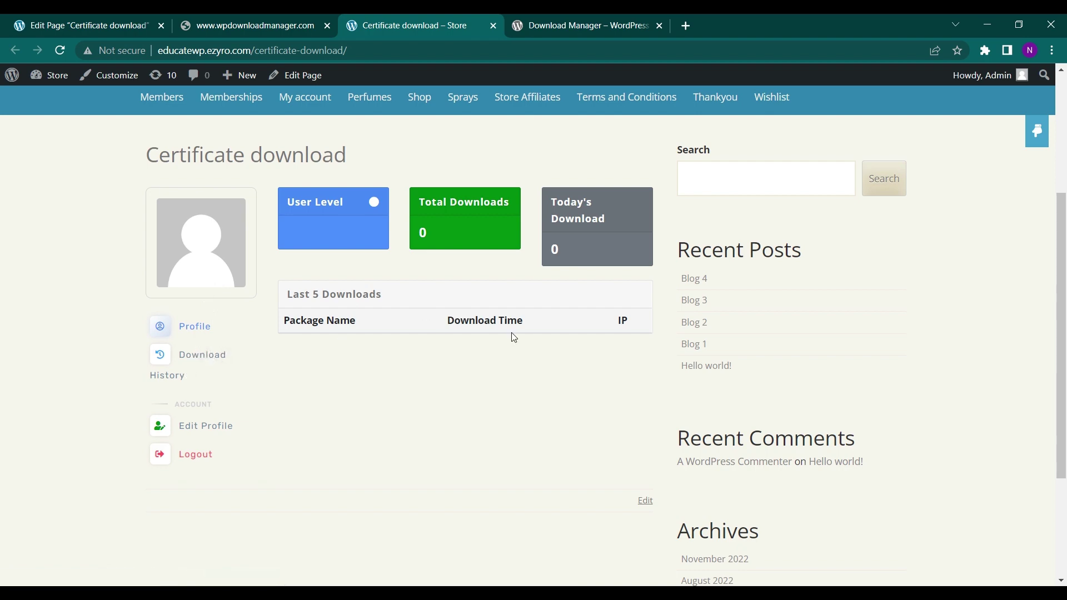
Step: Open the profile editing section of the user dashboard and examine its Basic Profile and Update Password fields
scroll(529, 331, "up", 2)
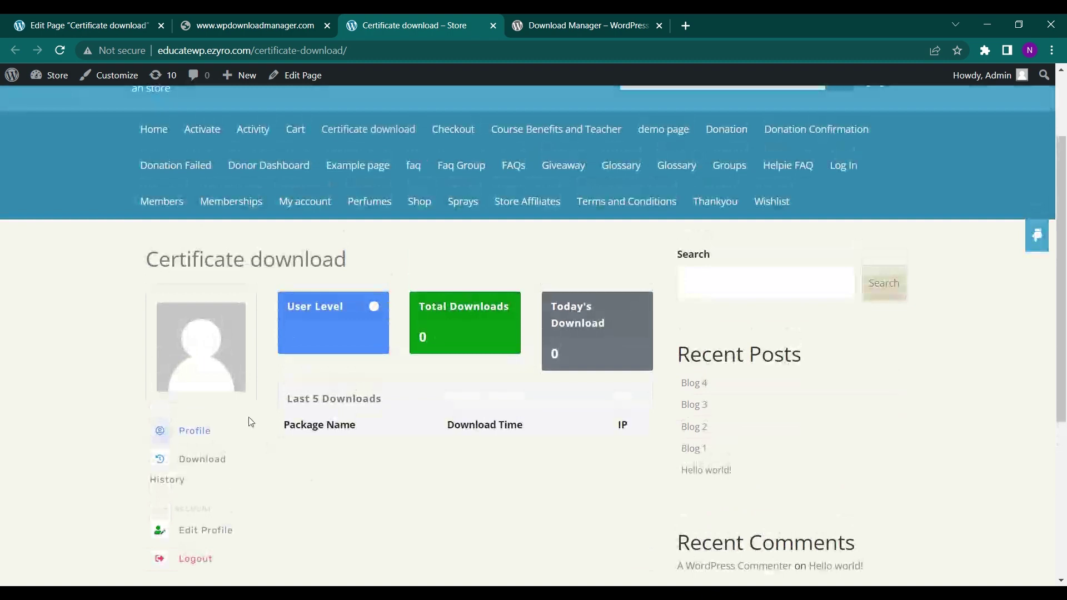
scroll(249, 421, "down", 1)
scroll(248, 419, "up", 3)
scroll(223, 478, "down", 2)
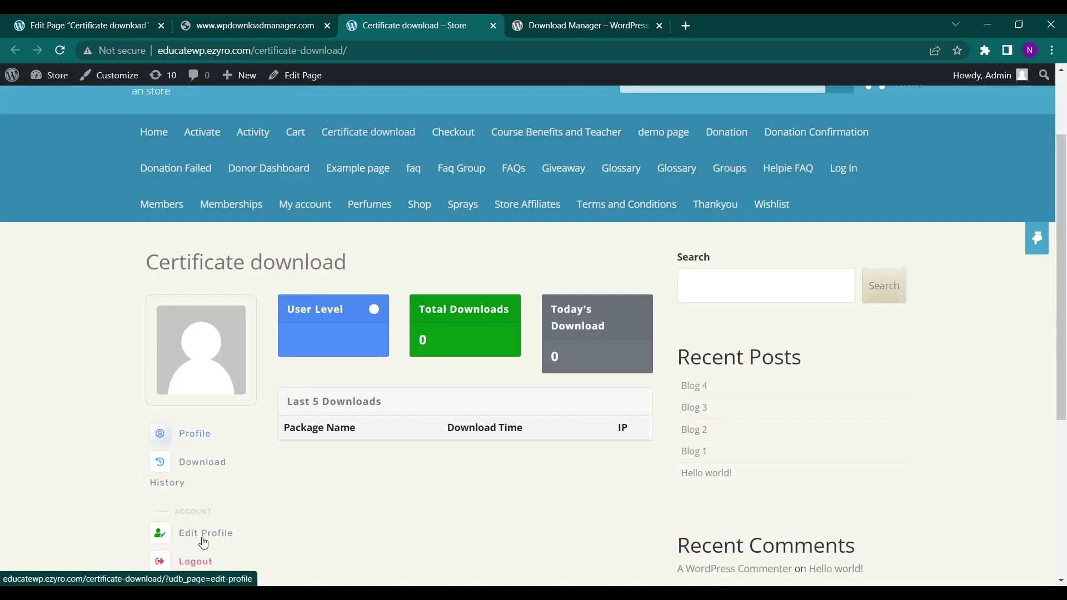
left_click(216, 537)
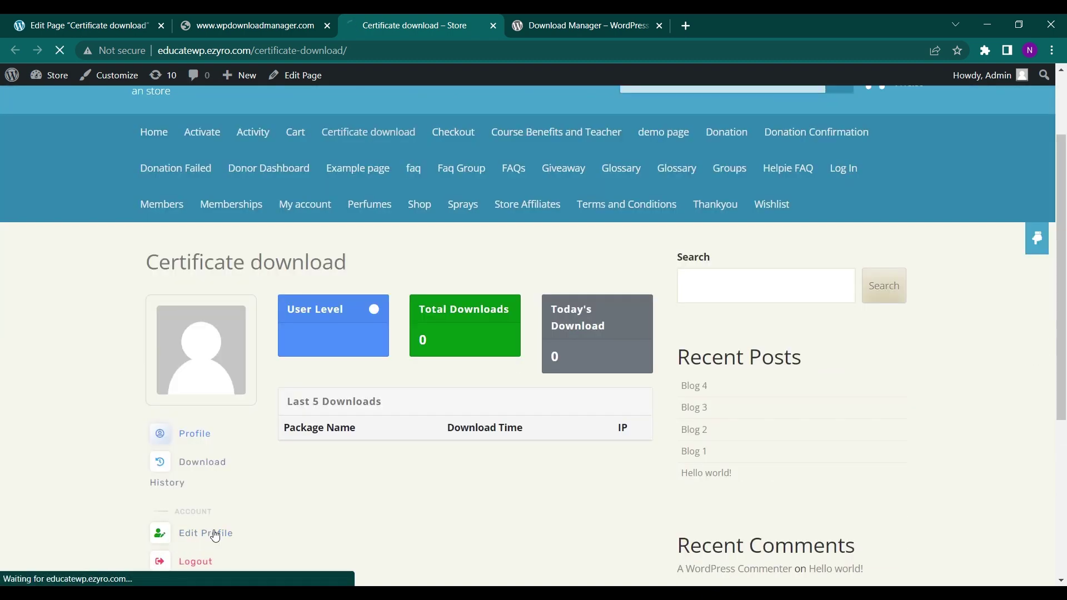
scroll(215, 537, "down", 1)
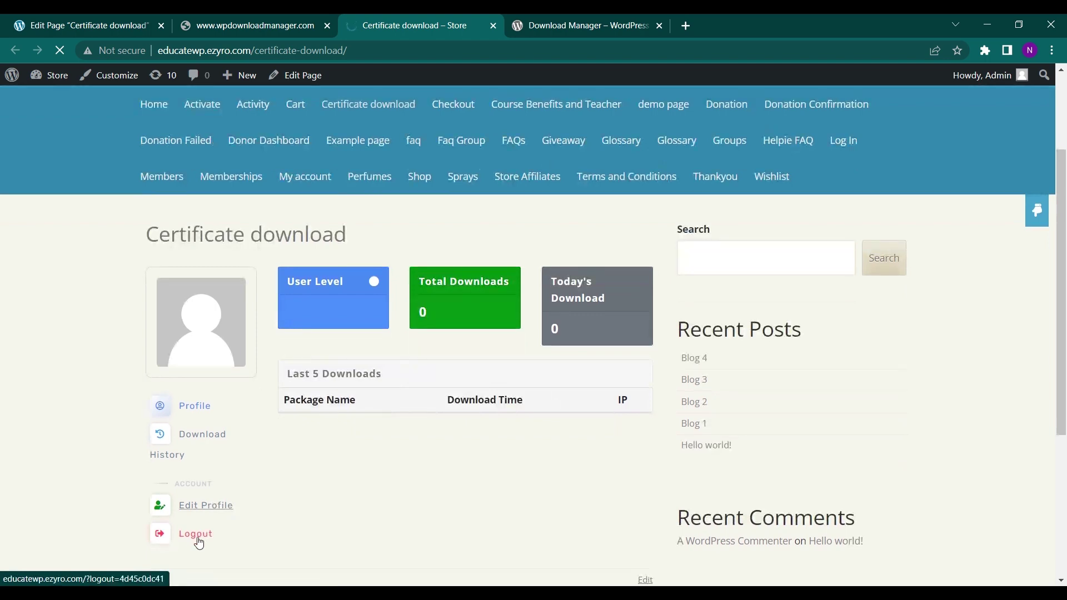
scroll(272, 514, "down", 3)
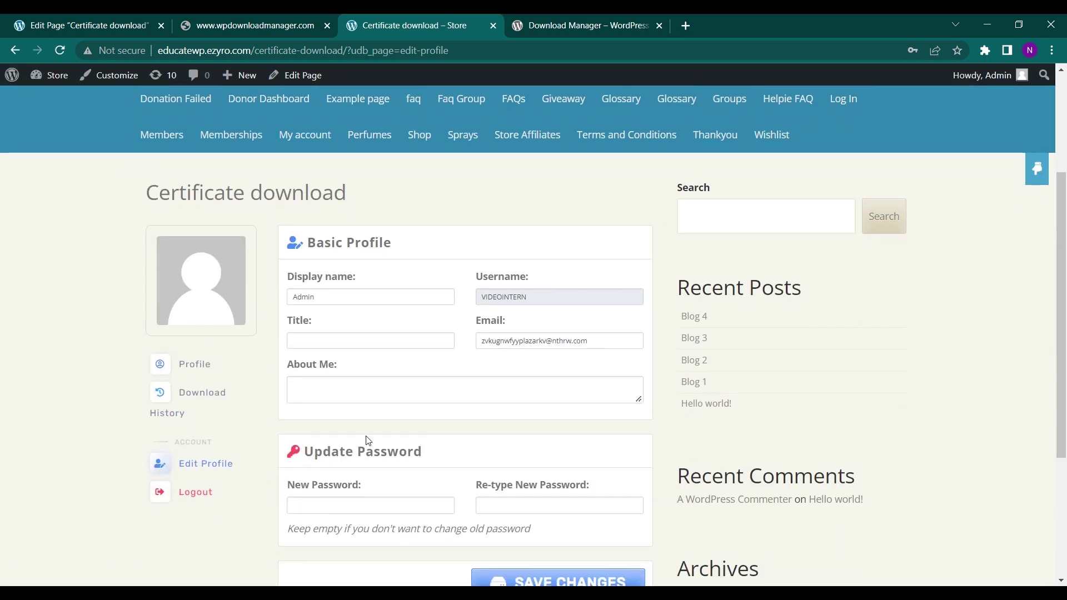
scroll(369, 441, "up", 3)
Step: Return to the Download Manager's Frontend Access settings and check the pages offered for the Register Page without choosing one
left_click(123, 16)
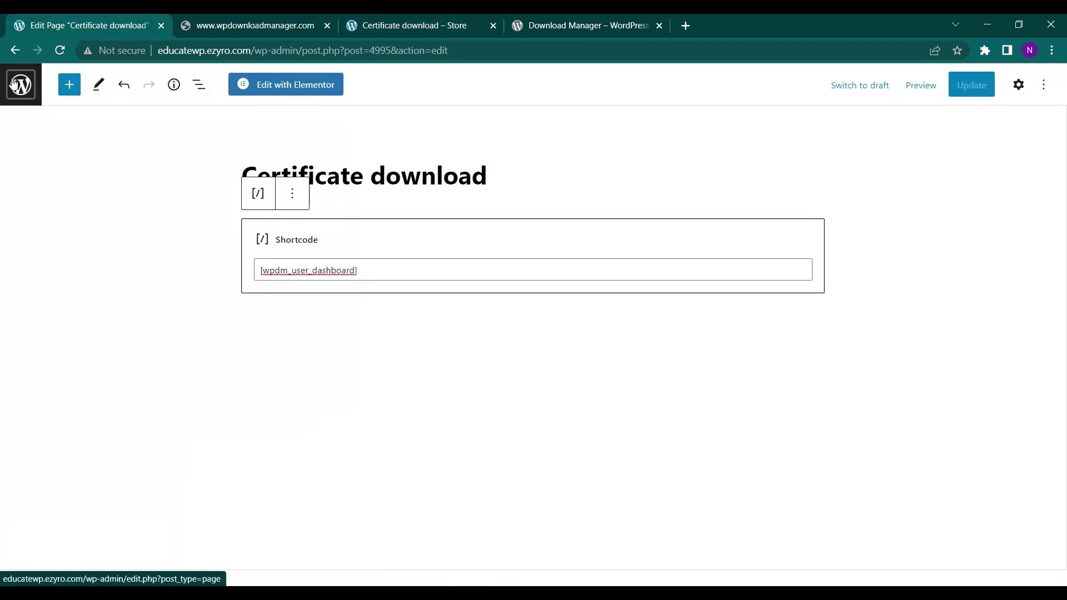
left_click(11, 51)
left_click(11, 51)
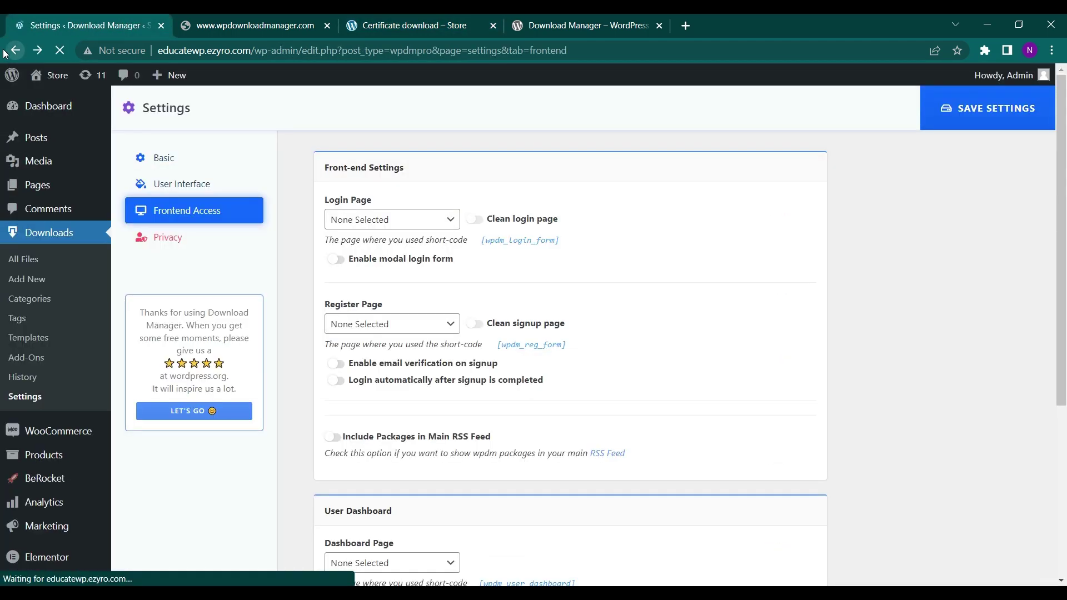
left_click(413, 334)
scroll(392, 463, "down", 1)
scroll(395, 448, "down", 3)
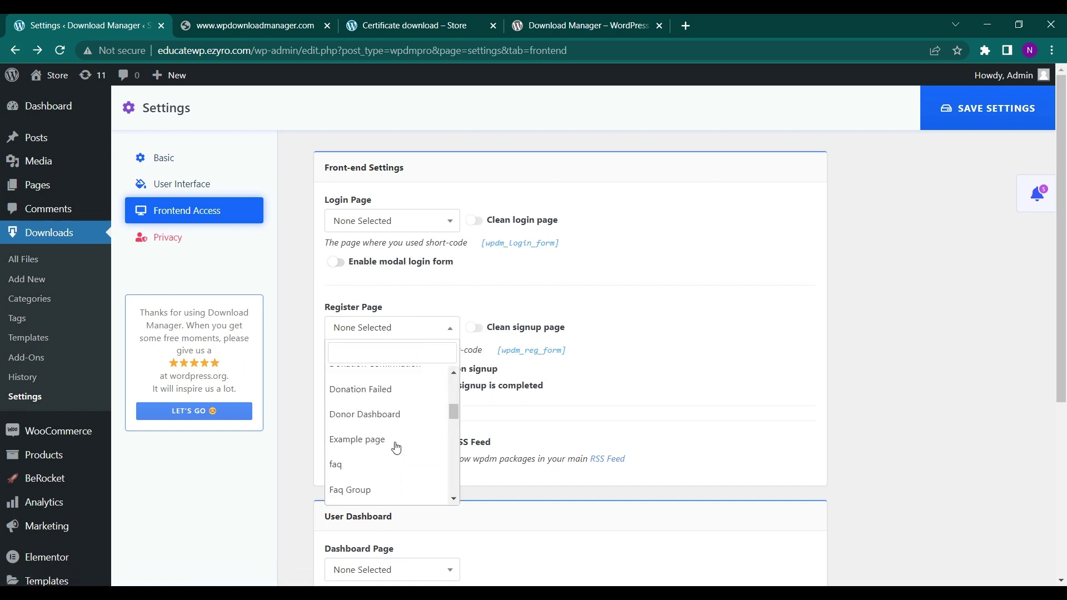
scroll(395, 429, "up", 4)
scroll(395, 428, "down", 3)
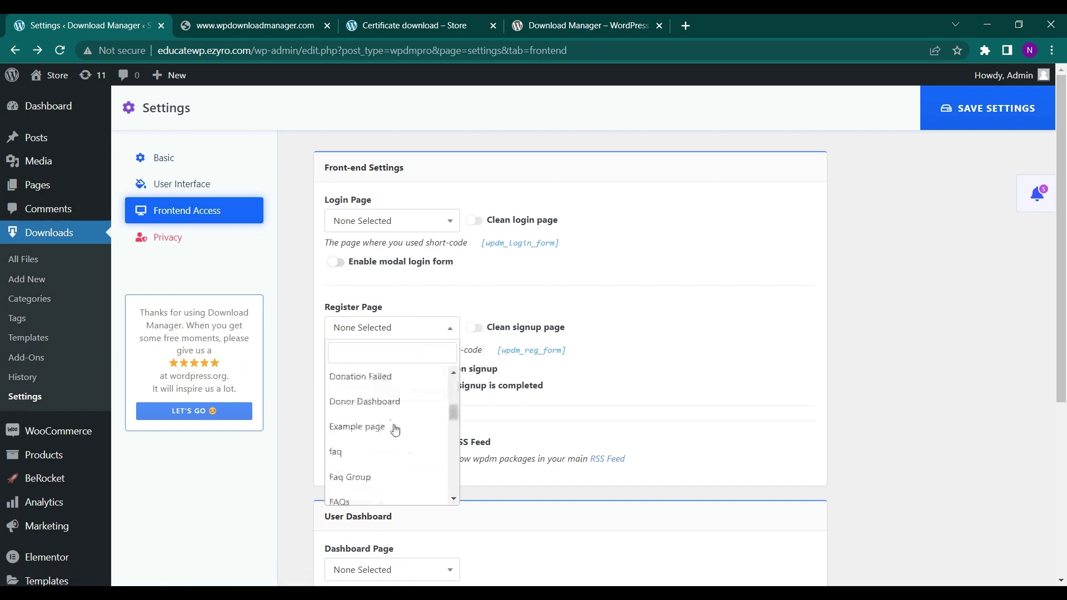
scroll(397, 429, "up", 2)
left_click(402, 327)
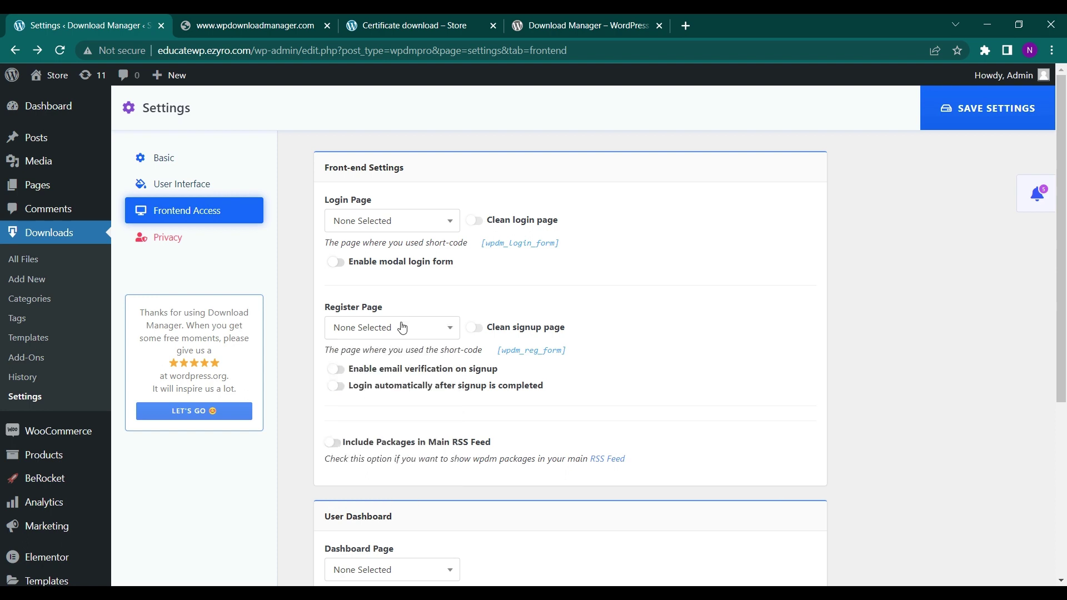
Step: Examine the [wpdm_login_form] and [wpdm_reg_form] shortcodes and the remaining Frontend Access settings down to User Dashboard
scroll(441, 309, "down", 1)
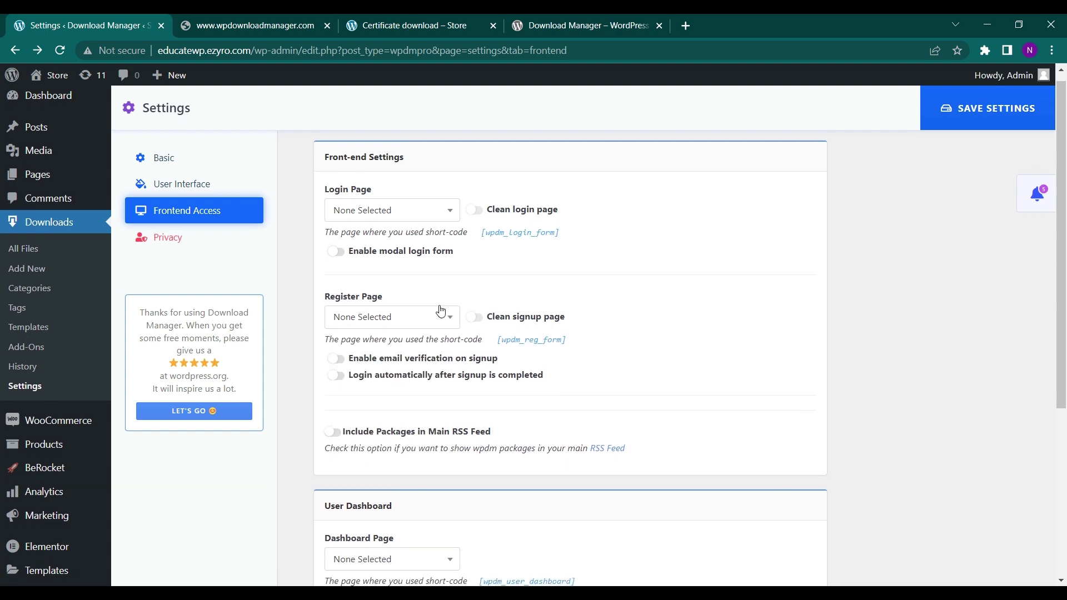
left_click_drag(481, 233, 554, 232)
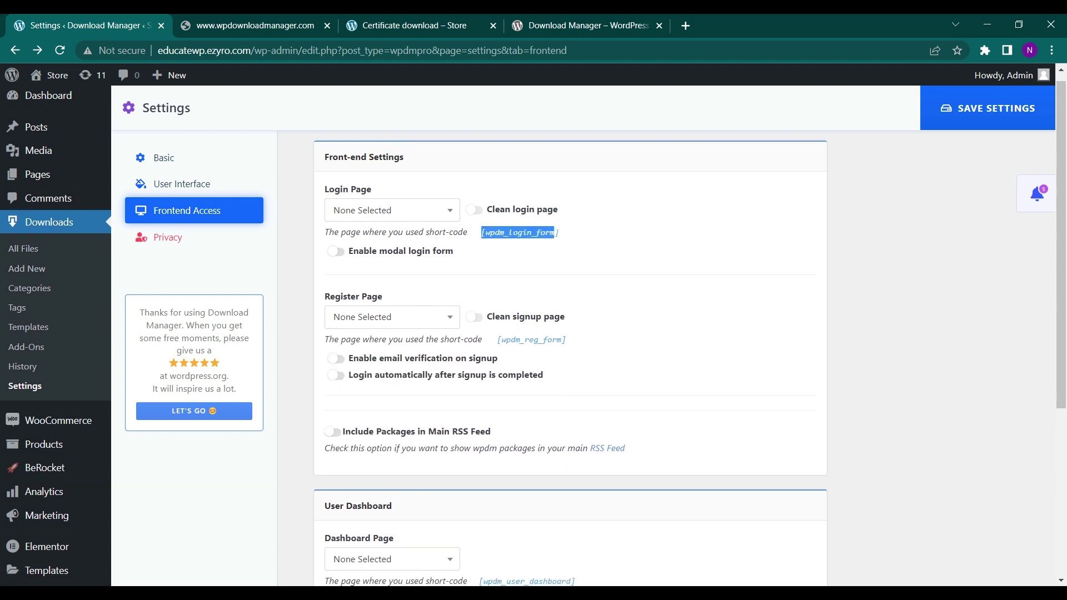
left_click_drag(497, 339, 566, 340)
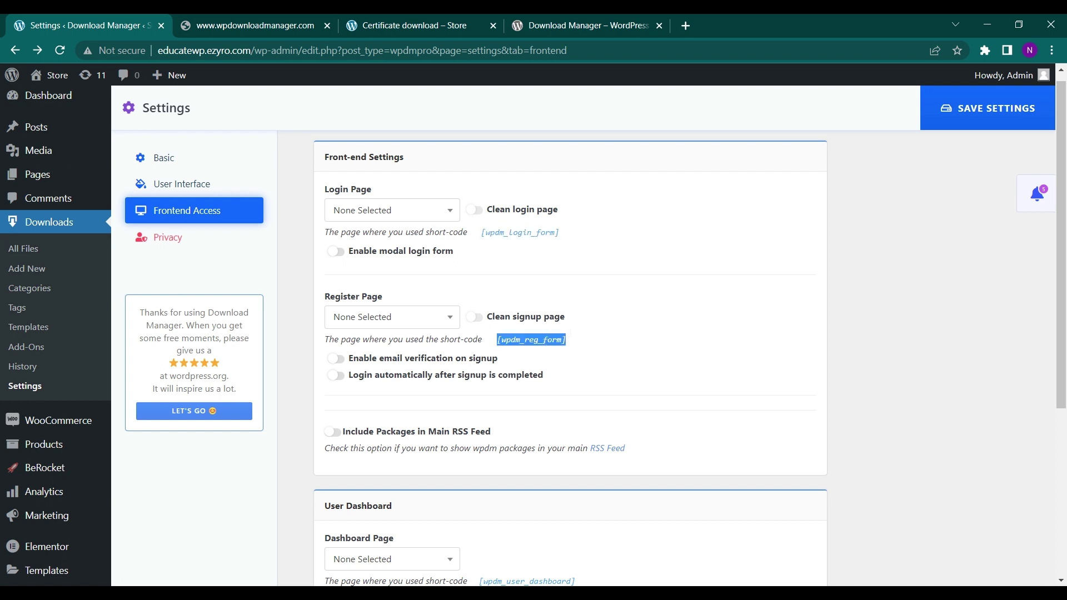
scroll(518, 428, "down", 1)
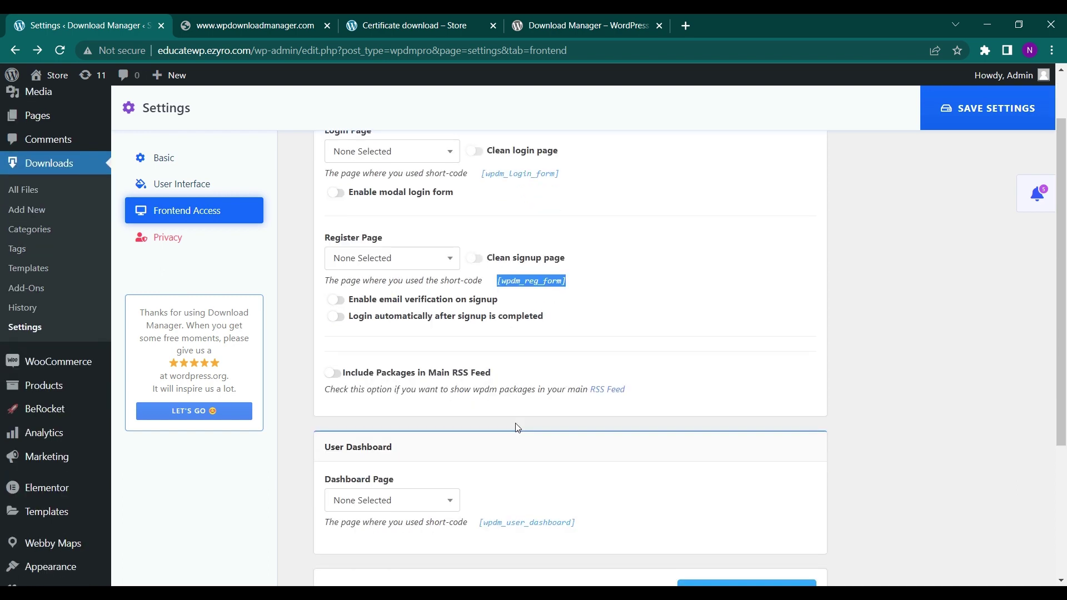
scroll(517, 428, "down", 1)
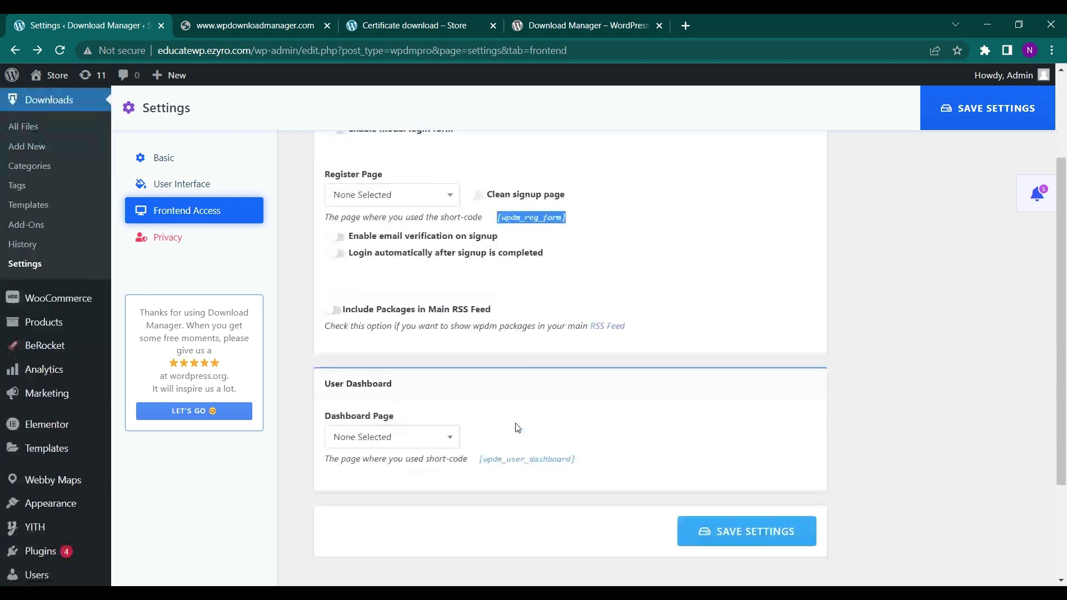
Step: Open the User Interface settings and examine the Colors and Download Button options
left_click(208, 183)
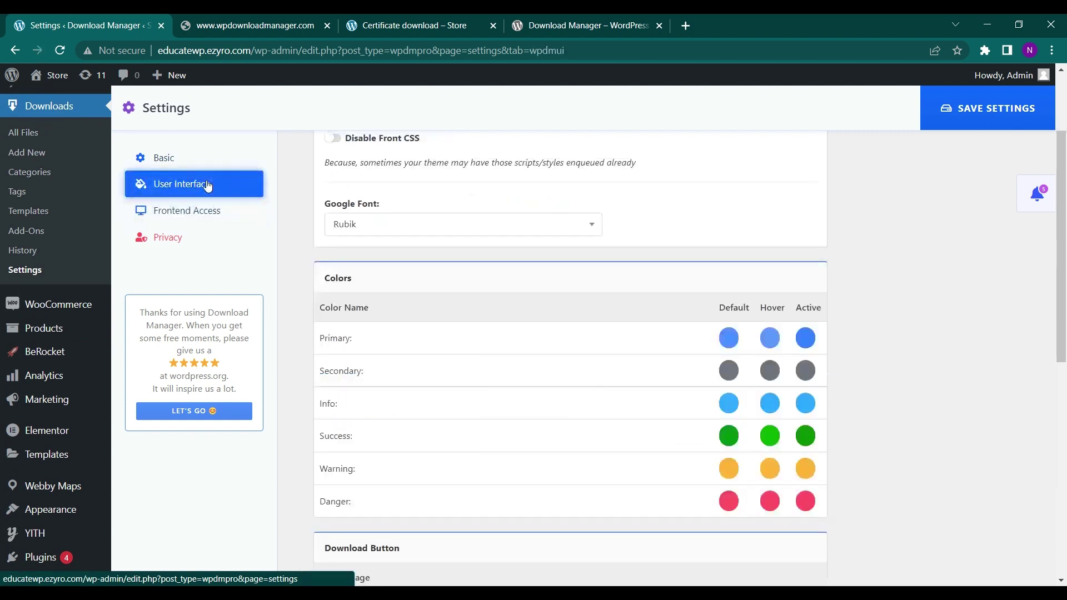
scroll(381, 305, "down", 1)
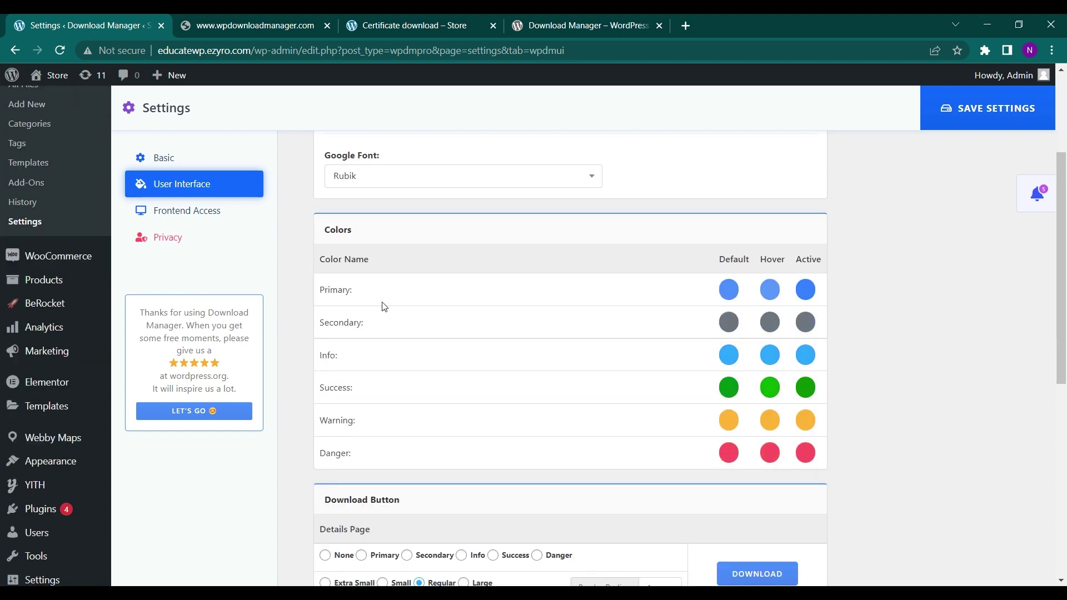
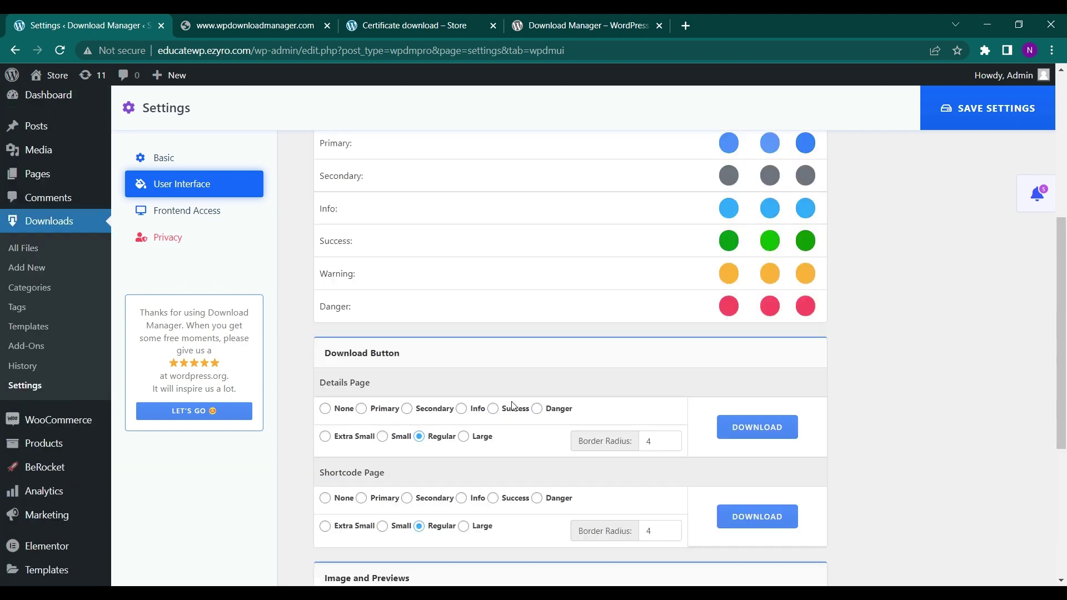
Step: Open the Basic settings and examine the Editor, Access and reCAPTCHA sections
left_click(231, 163)
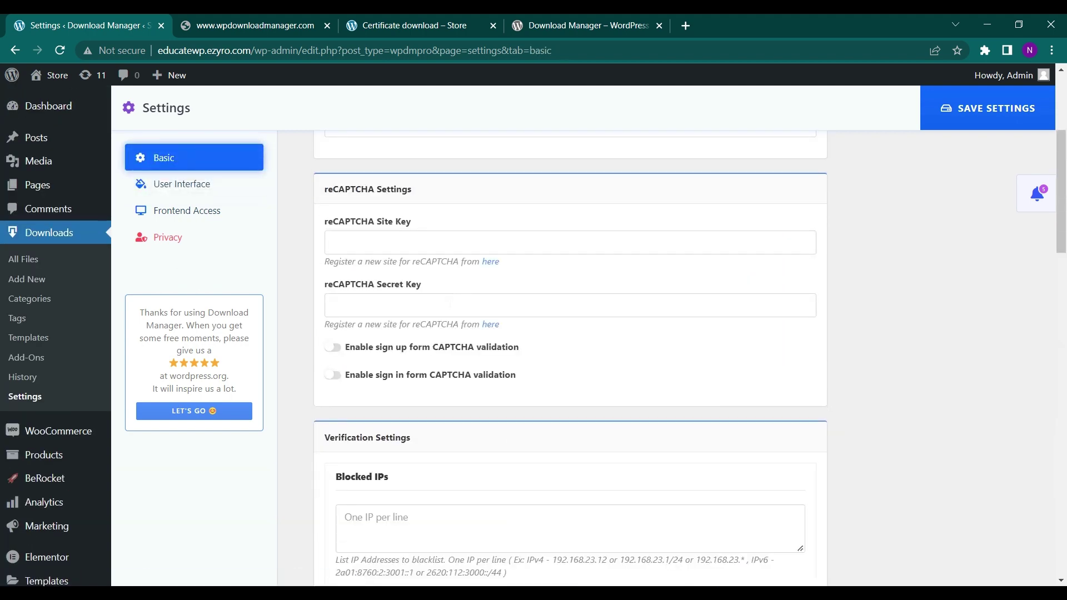
scroll(451, 305, "up", 4)
scroll(425, 453, "down", 3)
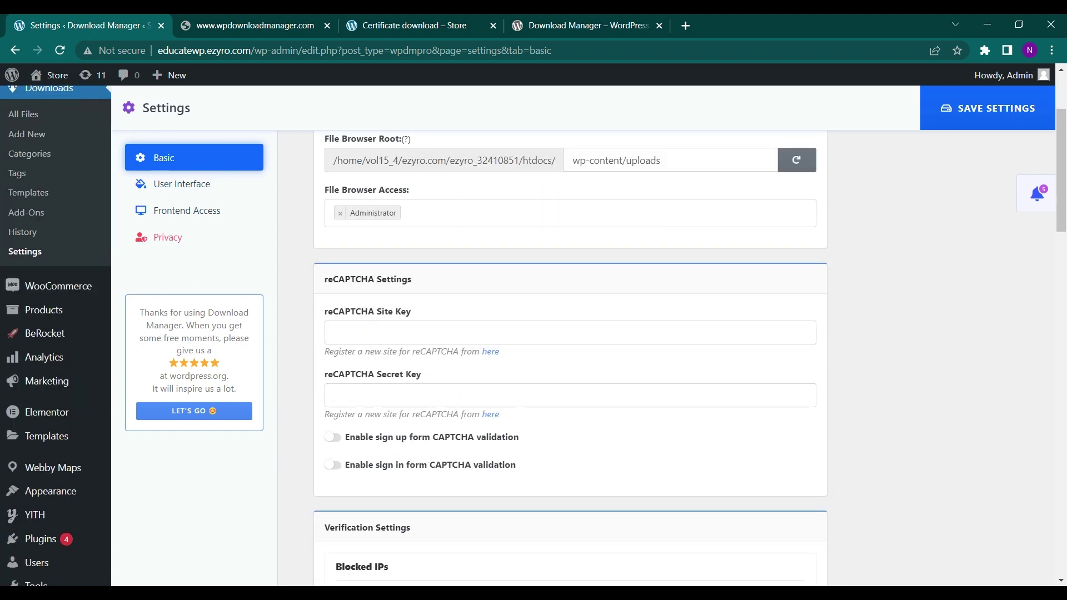
scroll(371, 426, "up", 2)
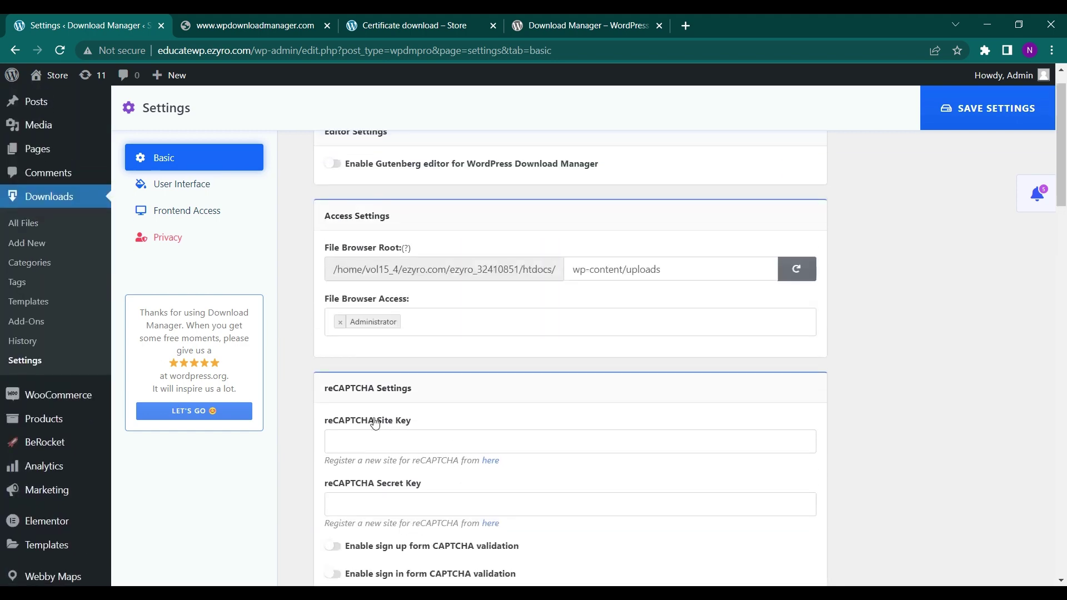
scroll(370, 429, "up", 1)
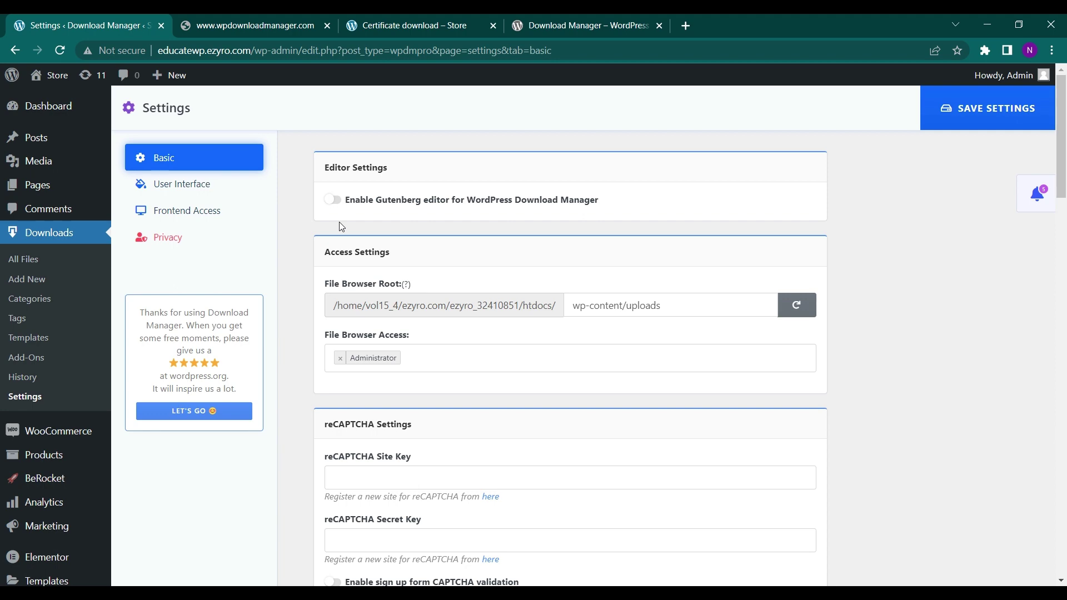
scroll(341, 226, "down", 1)
scroll(342, 227, "down", 1)
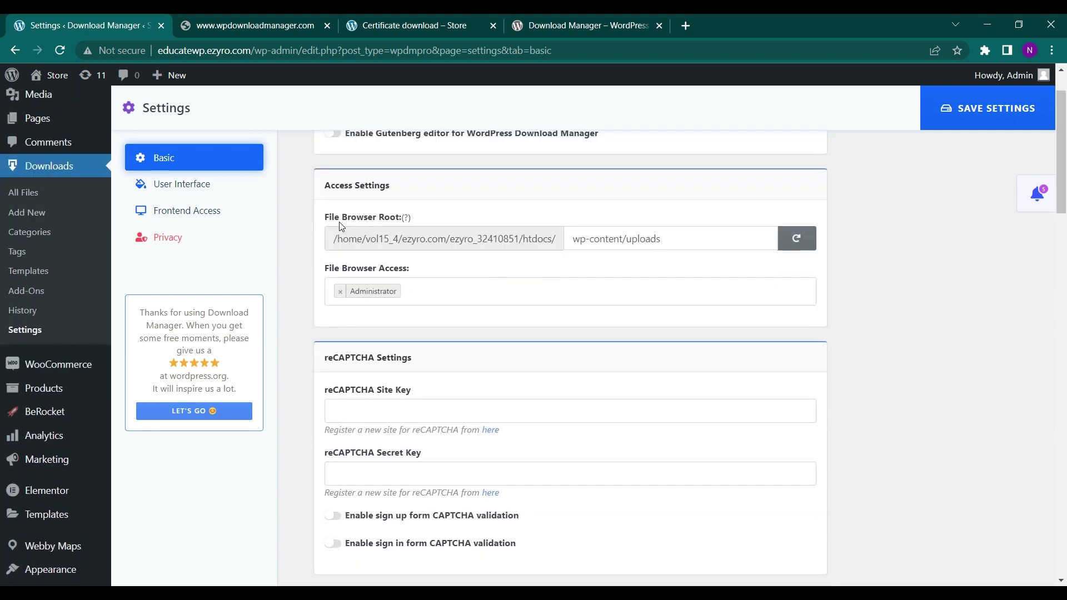
Step: Examine the Verification, Upload, Messages and File Download sections of the Basic settings
scroll(341, 226, "down", 6)
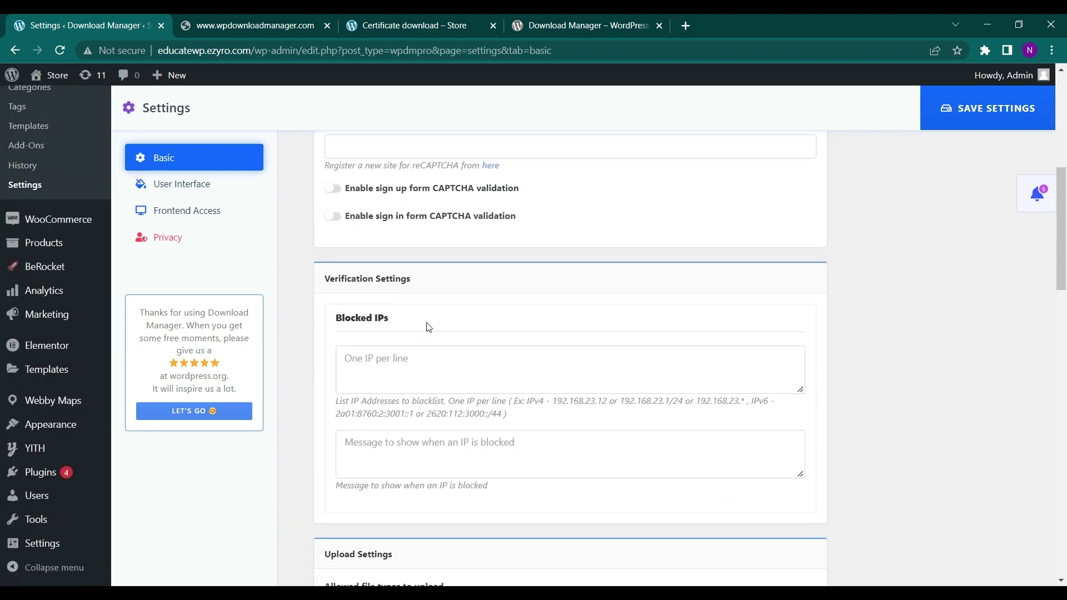
scroll(417, 339, "down", 5)
scroll(389, 322, "up", 1)
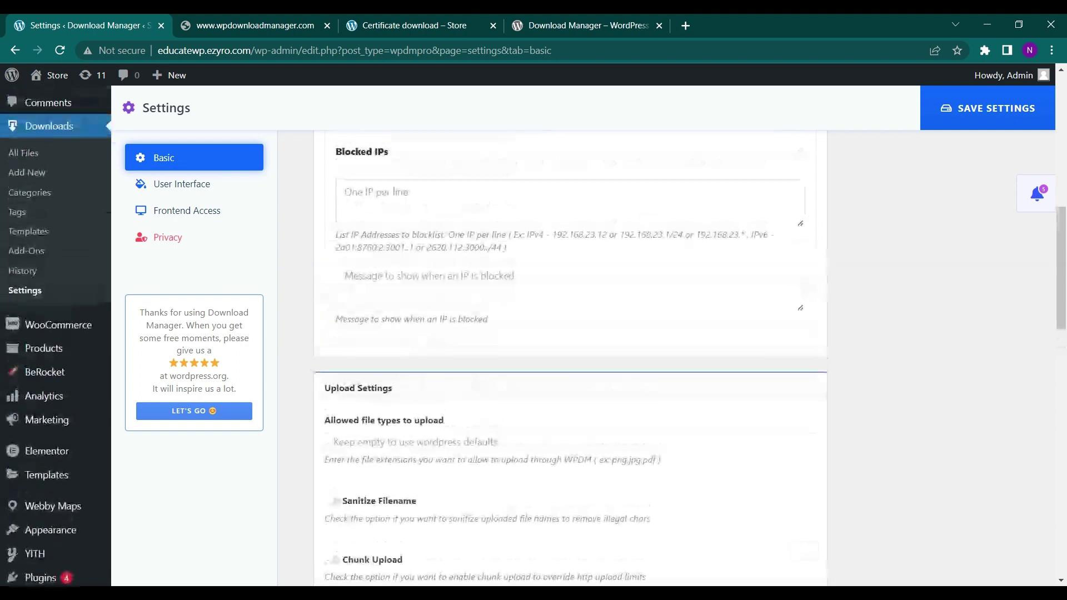
scroll(353, 295, "down", 2)
scroll(354, 295, "down", 1)
scroll(372, 318, "down", 5)
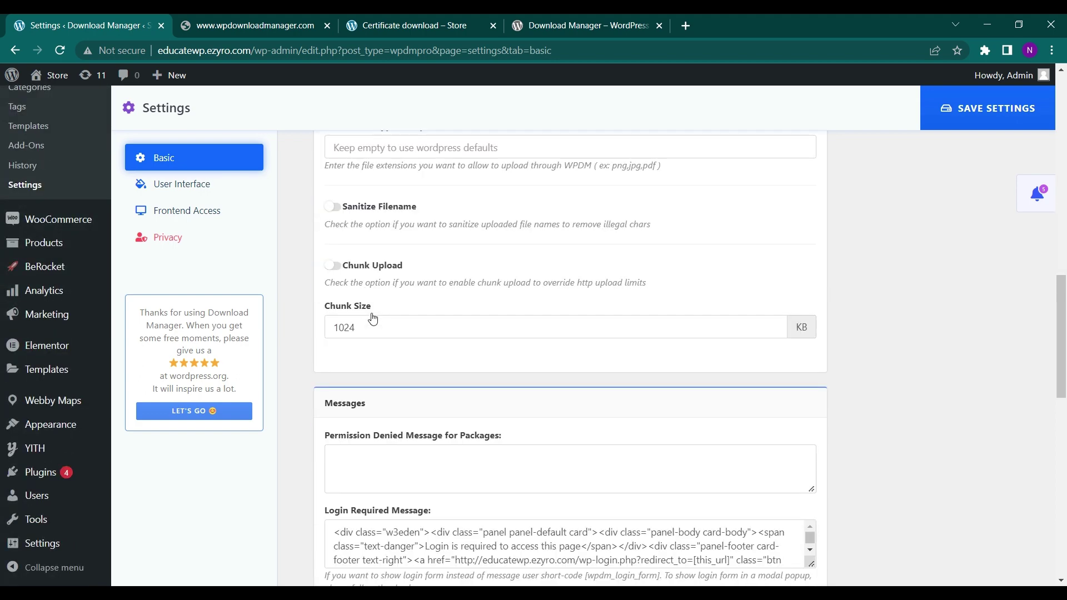
scroll(372, 318, "down", 2)
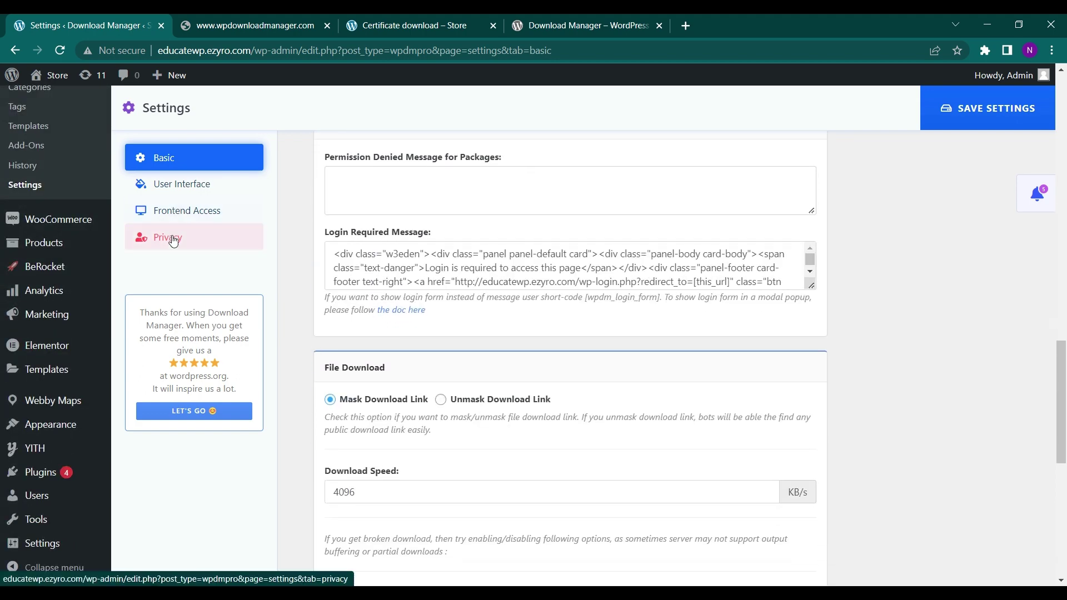
Step: Open the Privacy settings and clear all of the Download Manager's cache
left_click(173, 241)
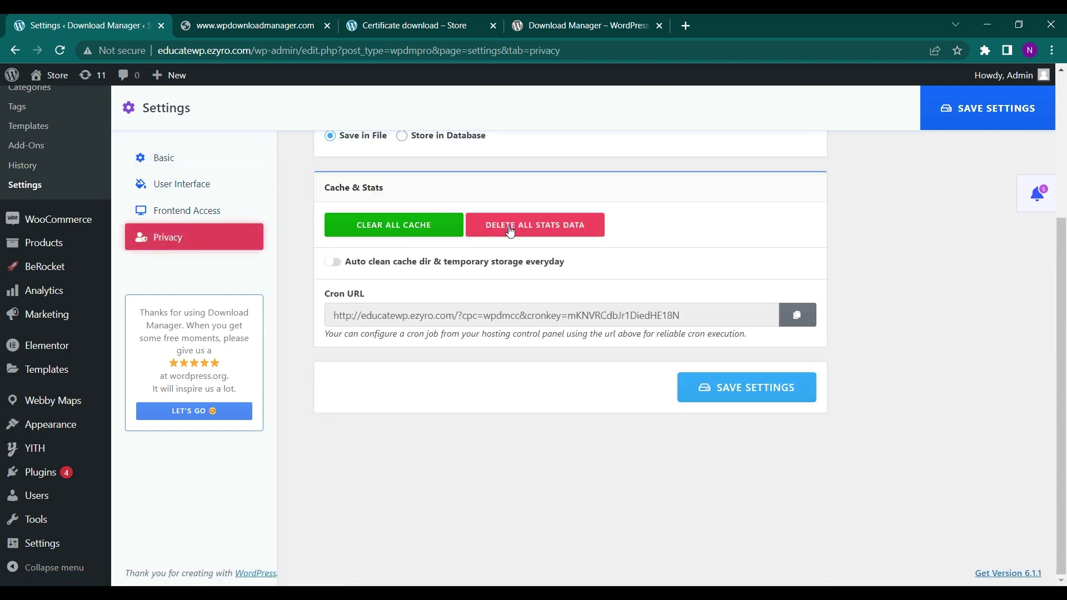
left_click(418, 226)
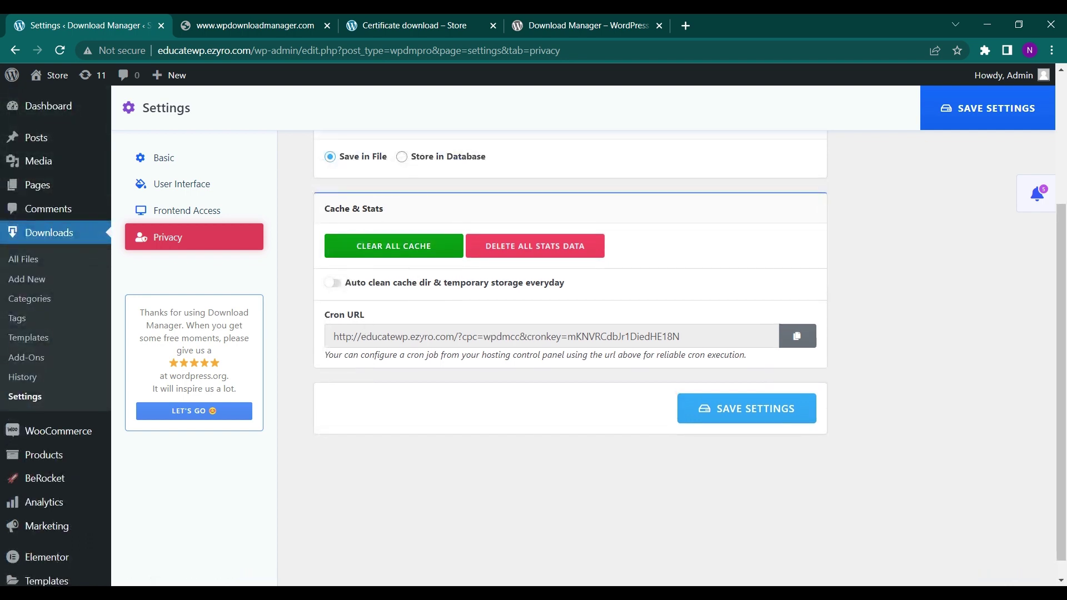
Step: Set Temporary Storage Management to Store in Database and enable deleting download history when users close accounts
scroll(378, 373, "up", 1)
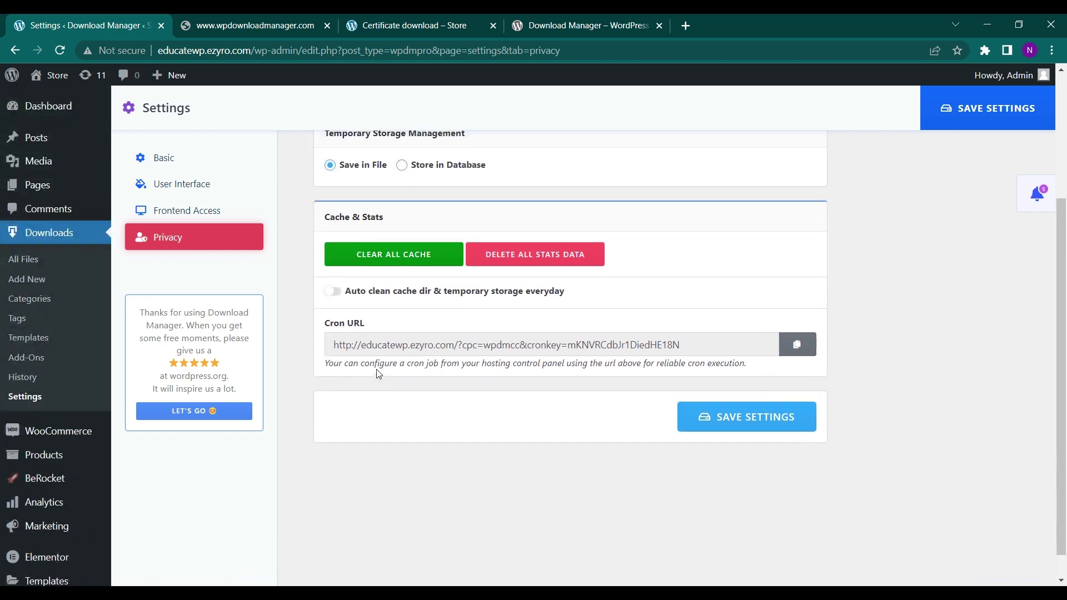
scroll(378, 373, "up", 1)
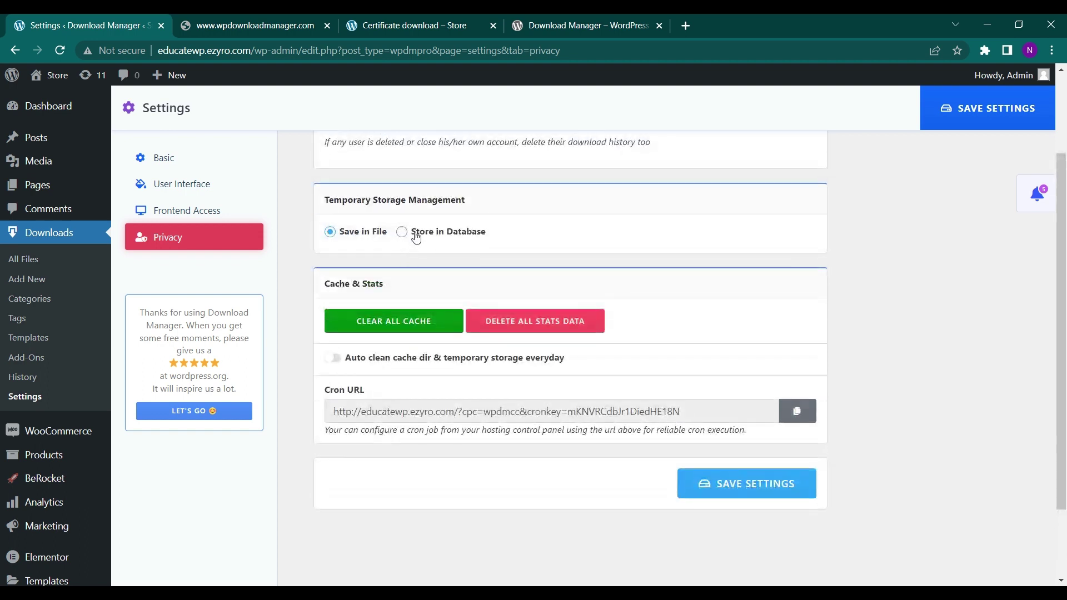
left_click(416, 236)
scroll(363, 218, "up", 1)
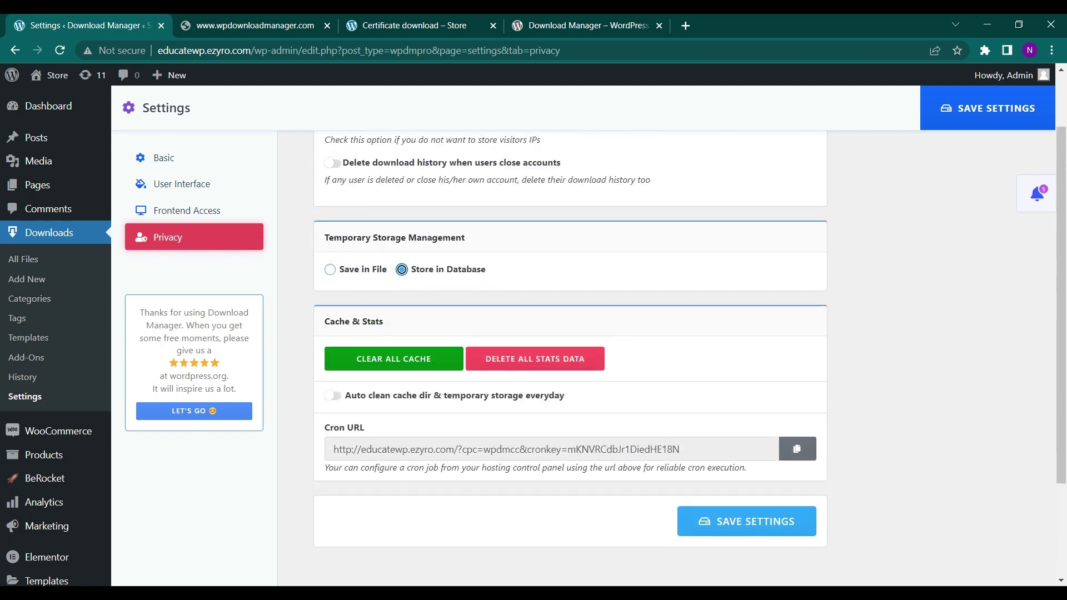
left_click(331, 270)
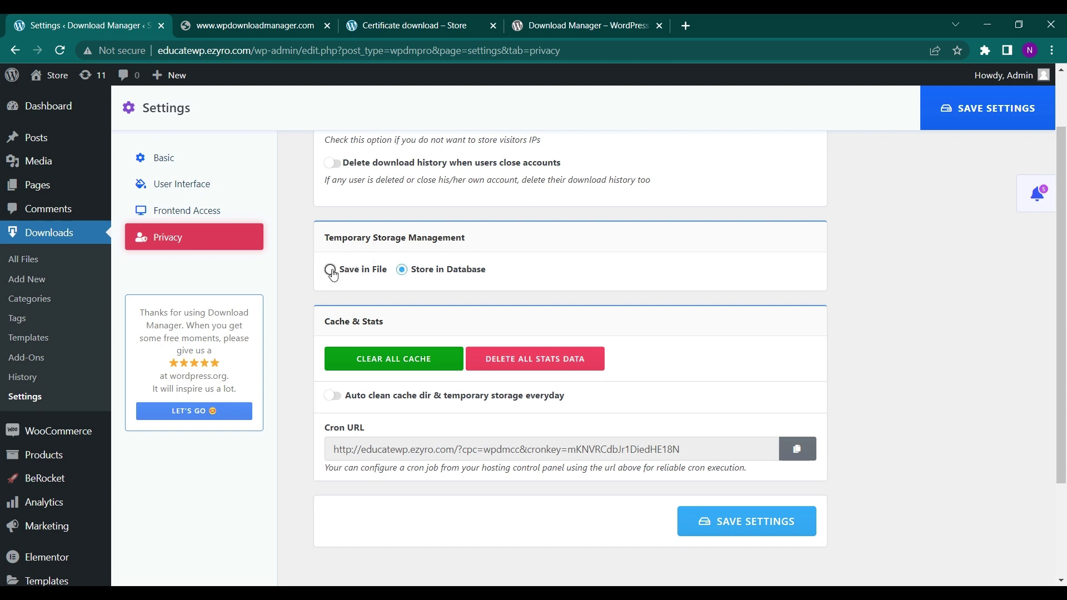
left_click(417, 273)
scroll(418, 276, "up", 2)
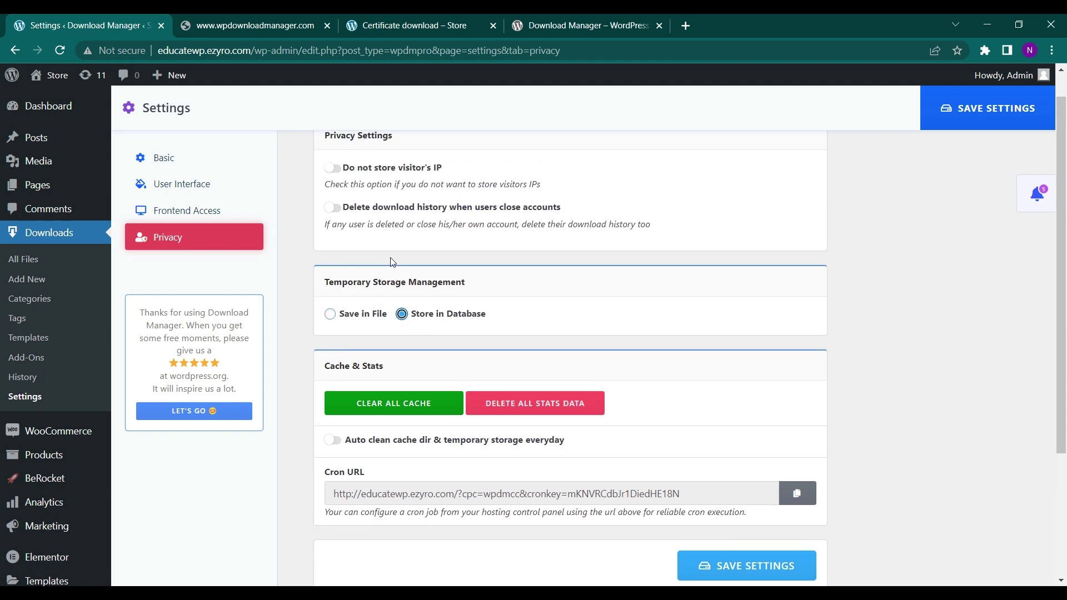
left_click(335, 243)
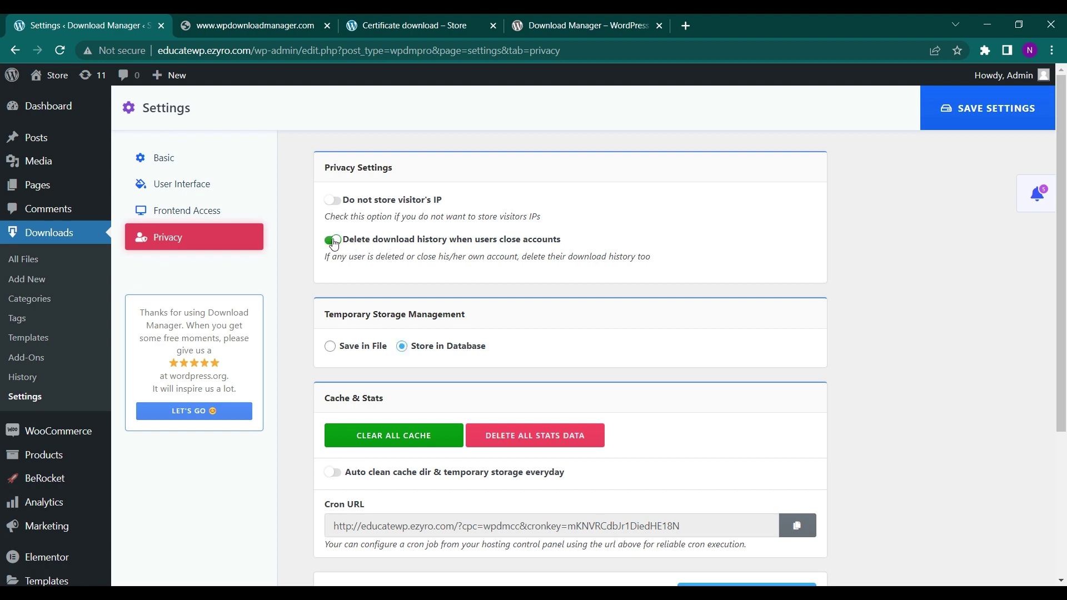
Step: Disable deleting download history when users close accounts, and toggle the option not to store visitors' IPs on and back off
left_click(334, 244)
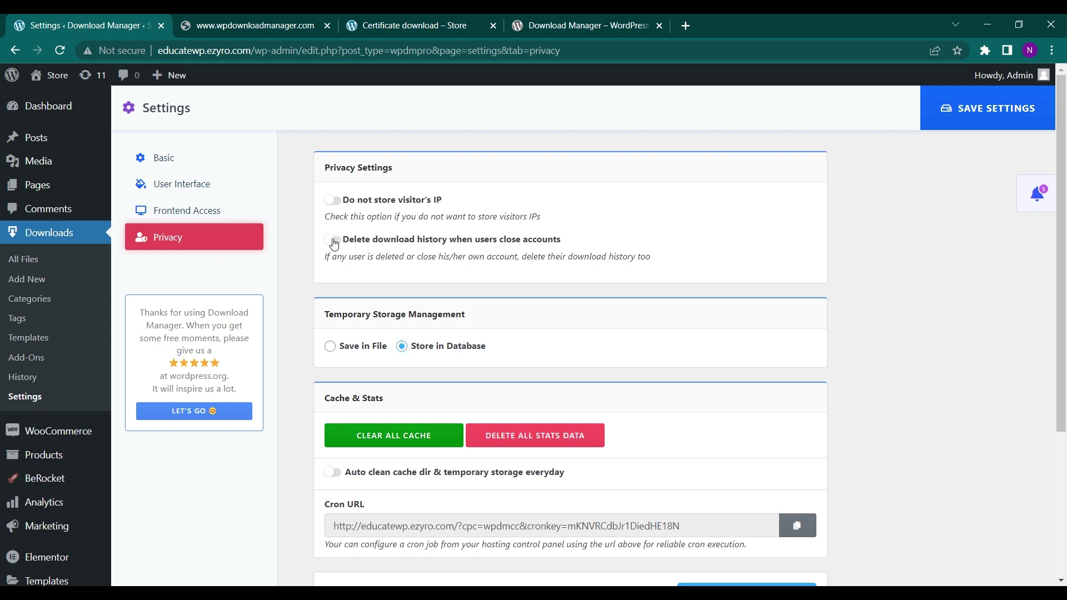
left_click(337, 203)
left_click(334, 205)
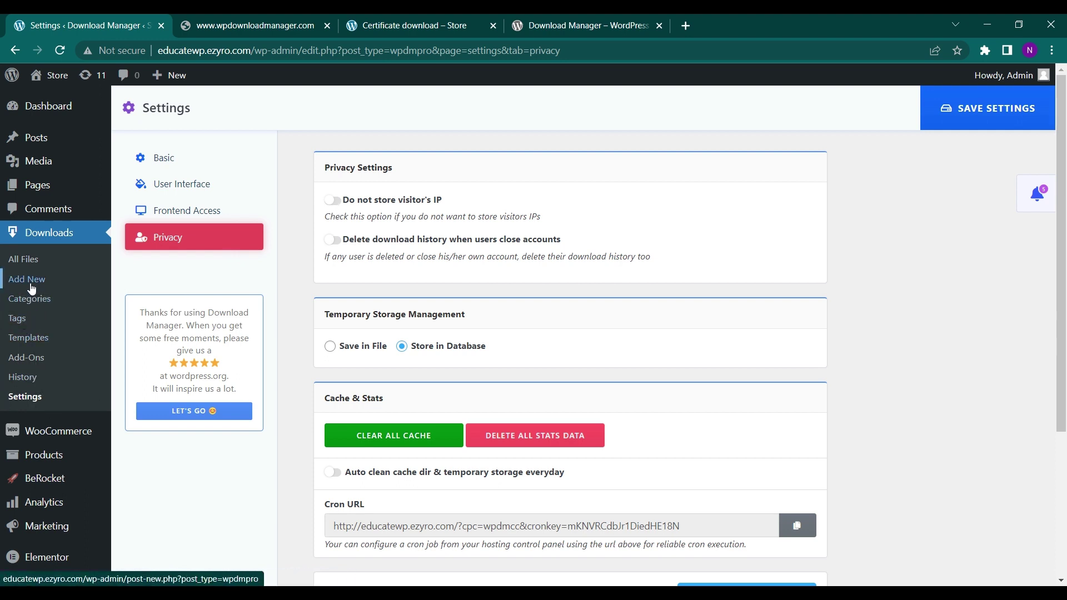
Step: Open the list of all download files and review it along with the Certificate download page and the Download Manager plugin page on WordPress.org
left_click(46, 270)
left_click(289, 17)
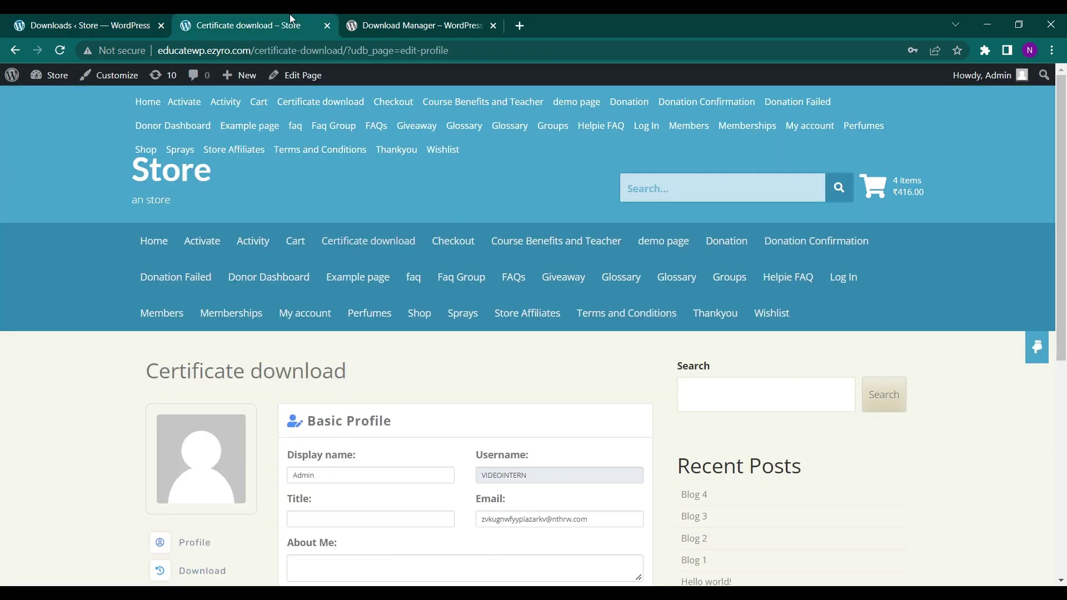
left_click(409, 16)
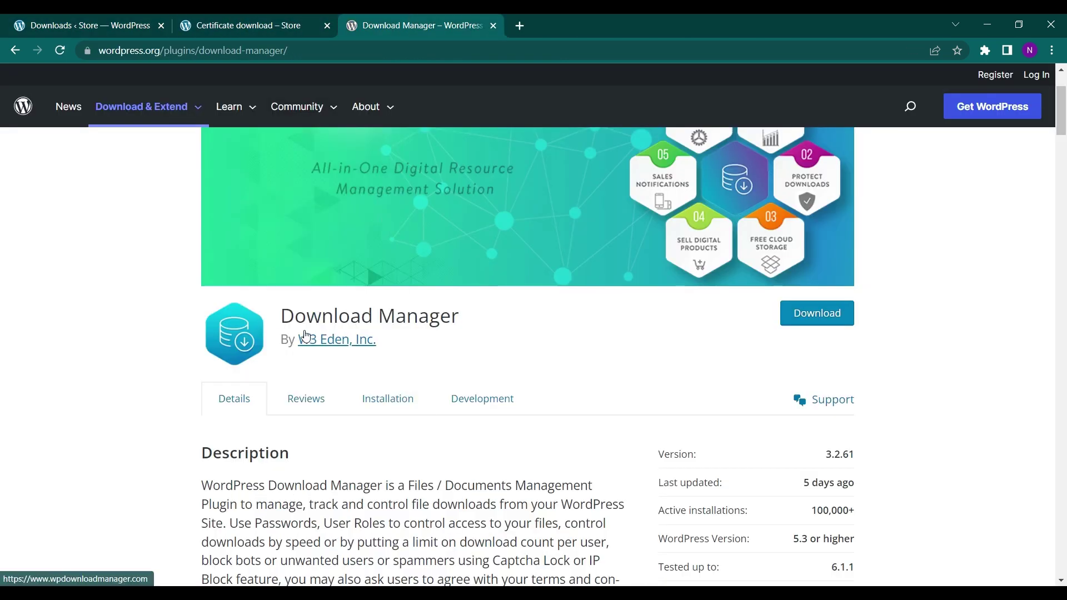
left_click_drag(282, 323, 473, 306)
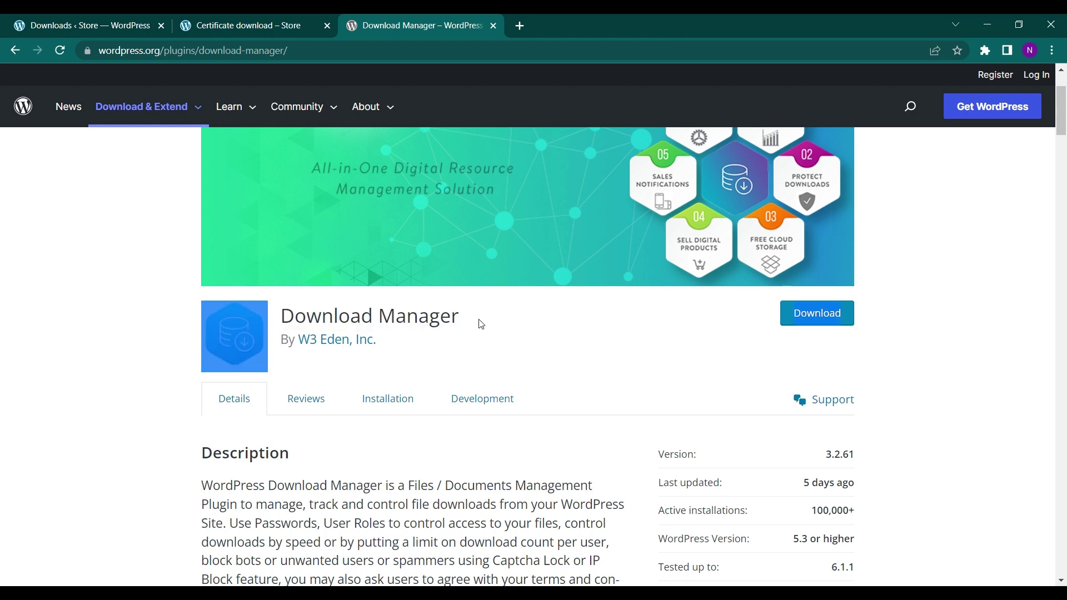
left_click(479, 325)
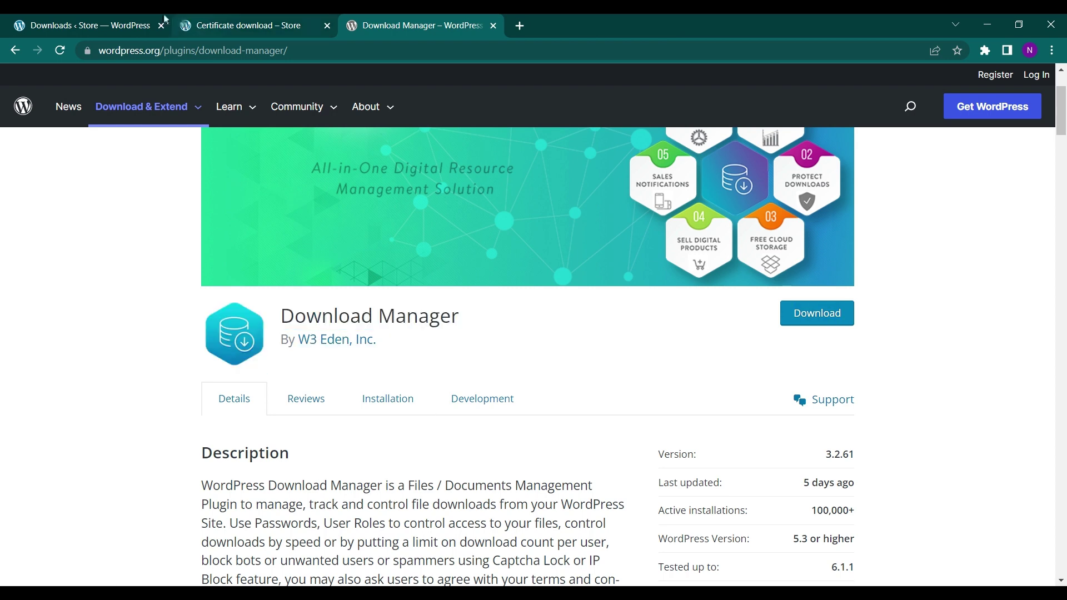
left_click(146, 24)
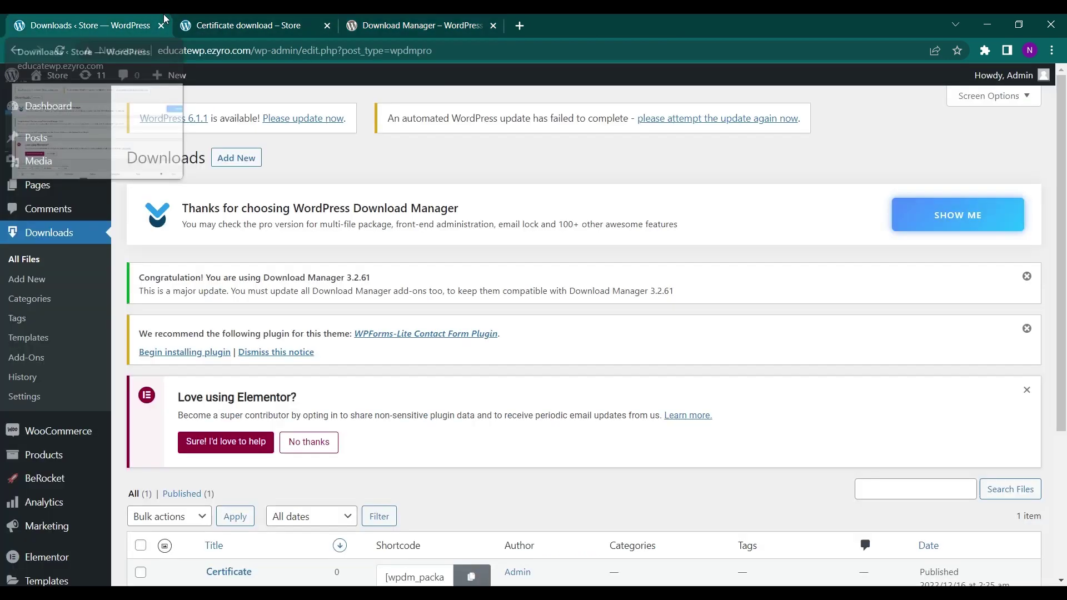
scroll(221, 358, "down", 2)
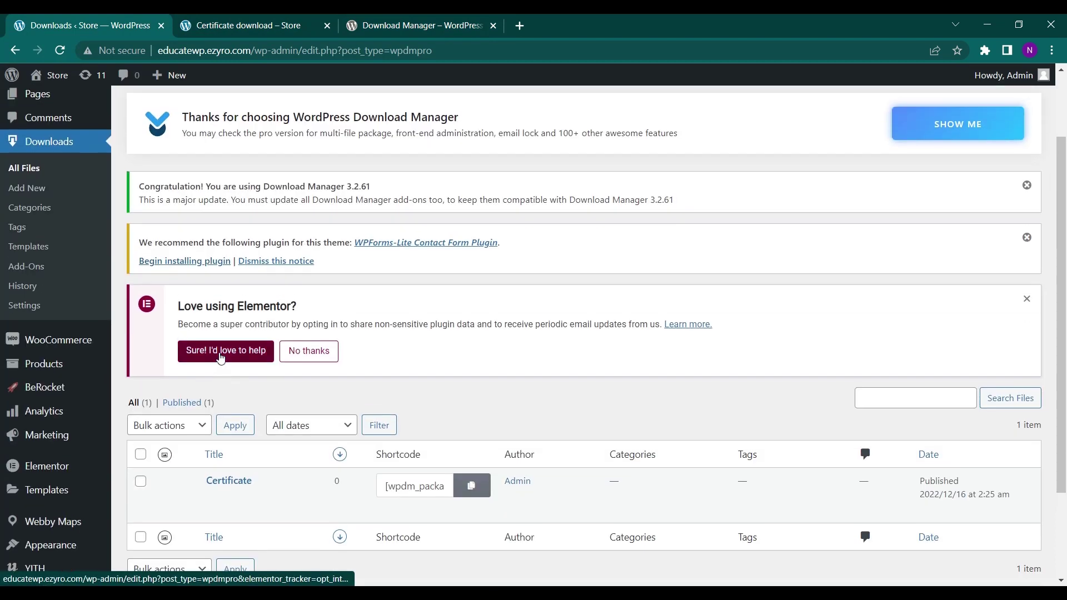